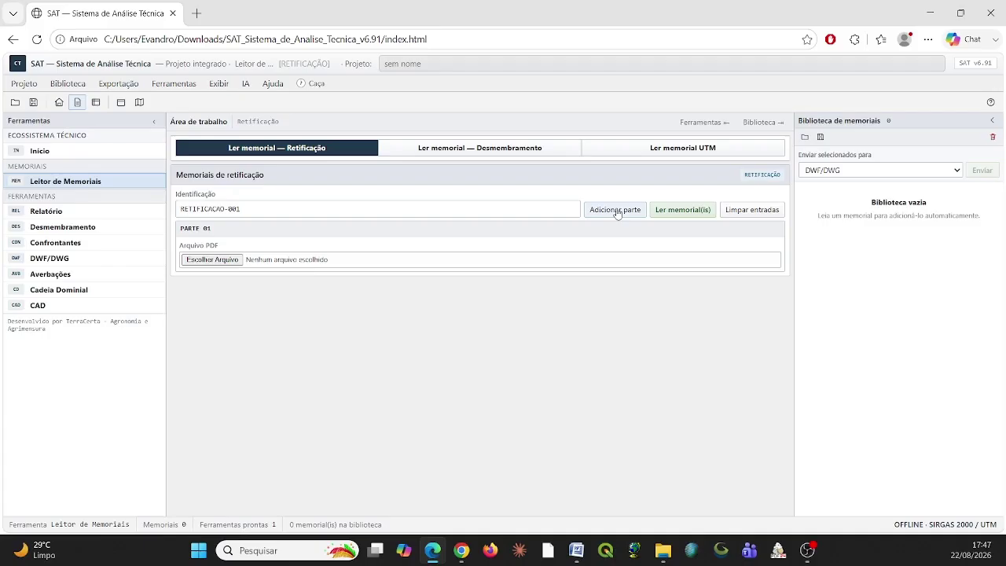
left_click(618, 212)
left_click(618, 212)
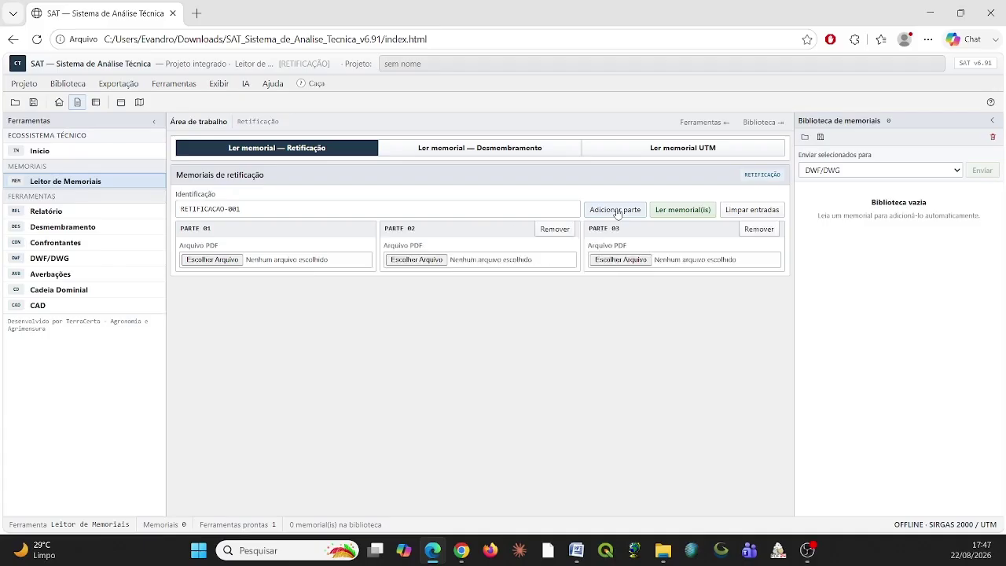
left_click(758, 231)
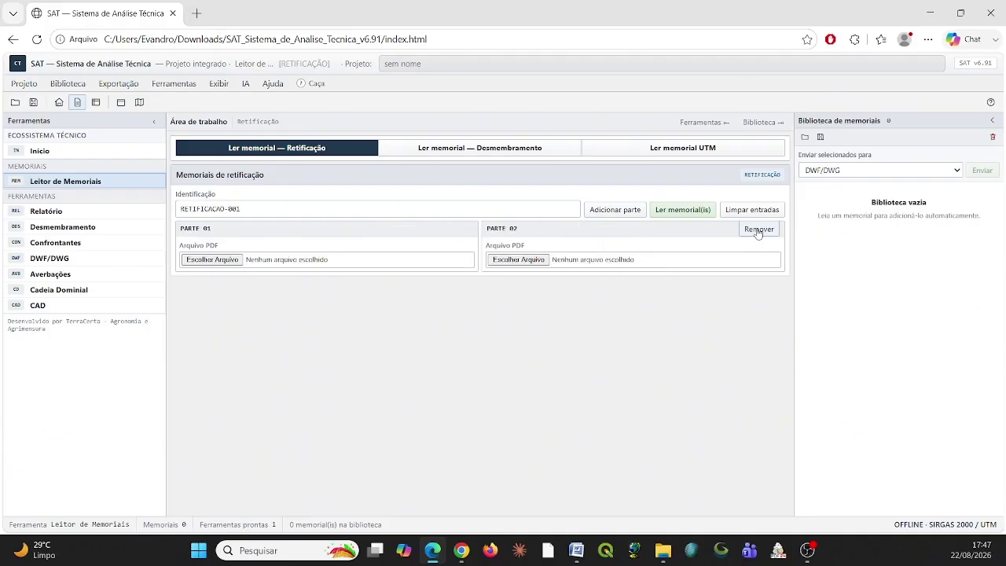
left_click(758, 230)
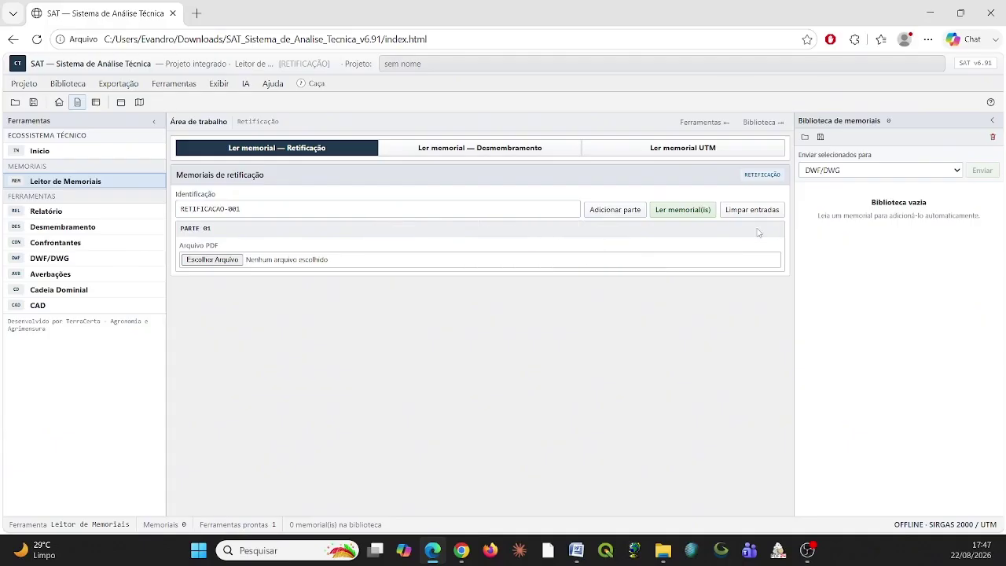
- Attach Memorial.pdf from the Planta e Memorial folder to Parte 01 and read the memorial into the library
left_click(203, 264)
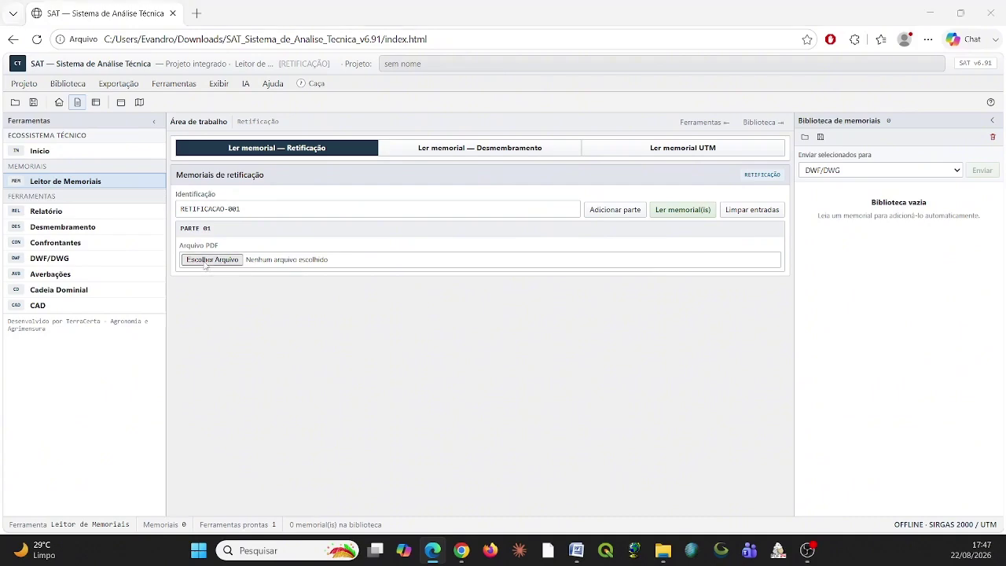
left_click(137, 36)
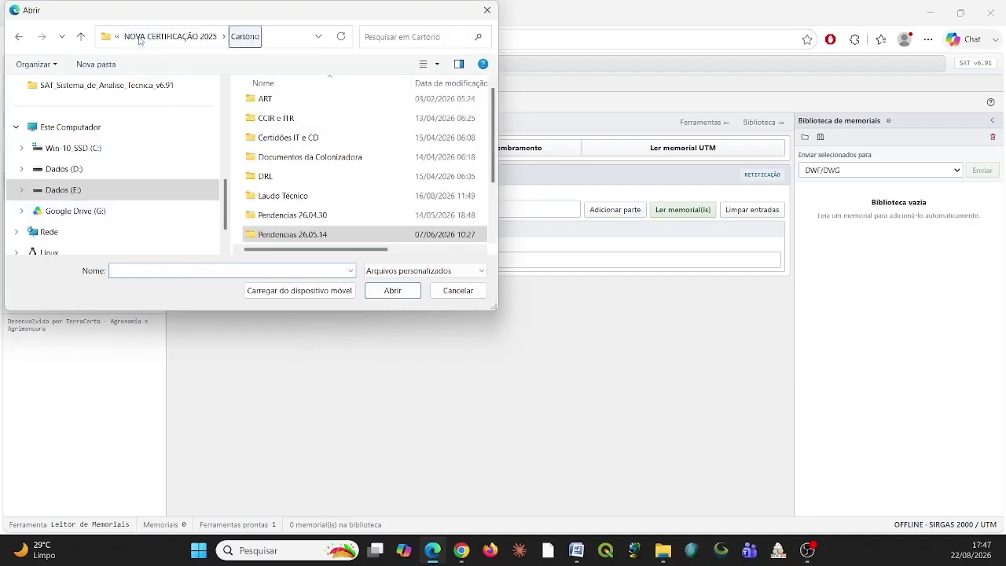
scroll(316, 220, "down", 1)
scroll(317, 220, "down", 1)
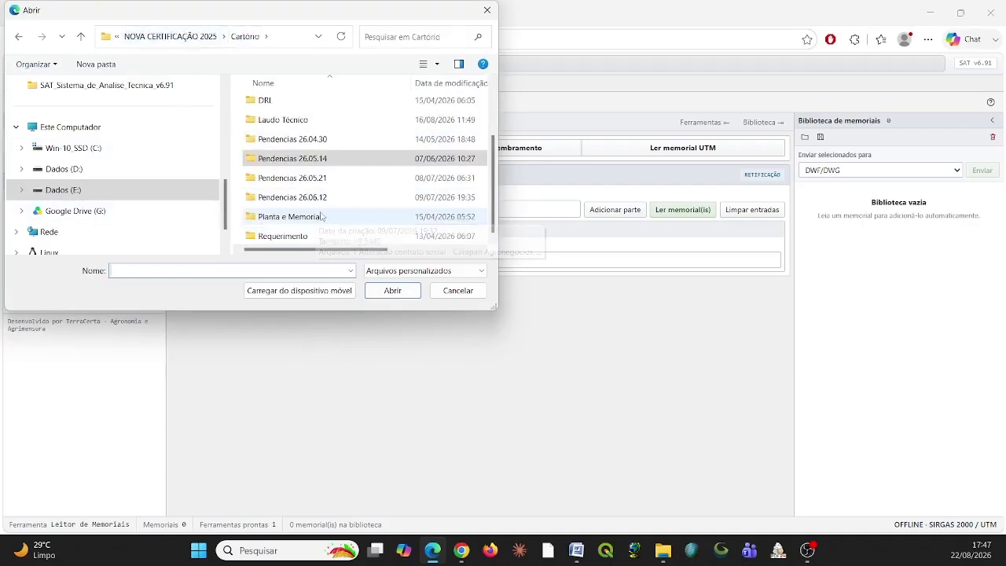
double_click(315, 215)
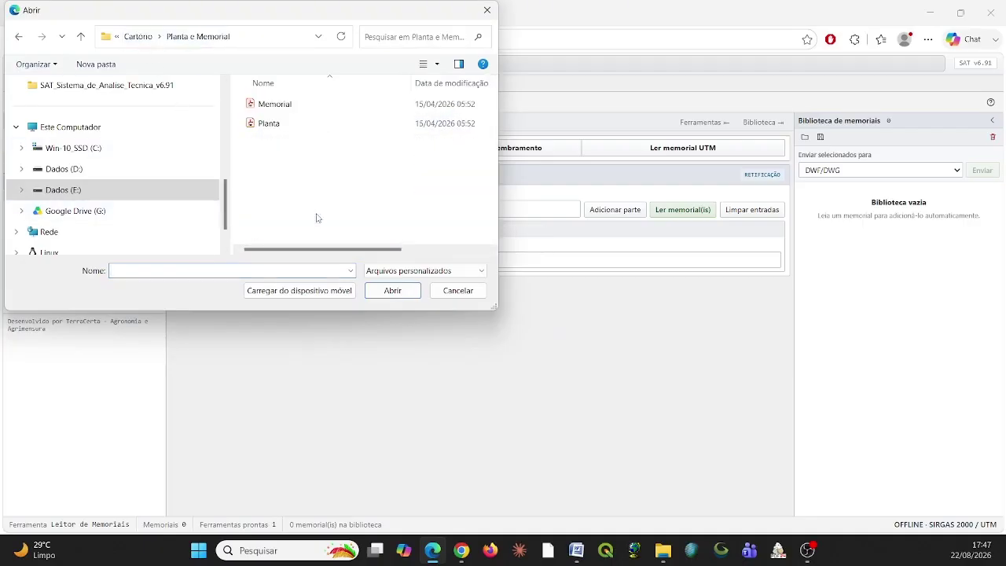
left_click(284, 108)
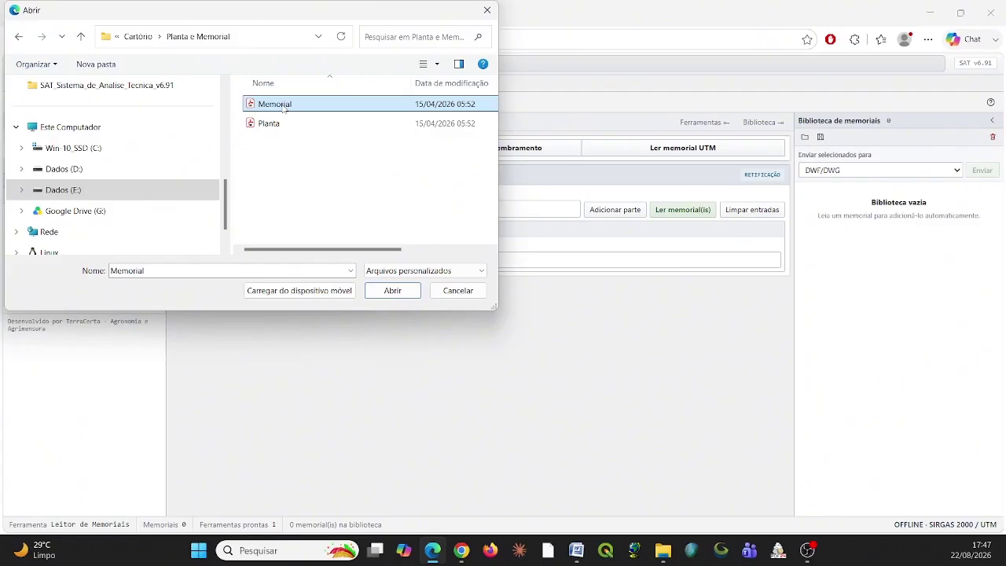
left_click(283, 106)
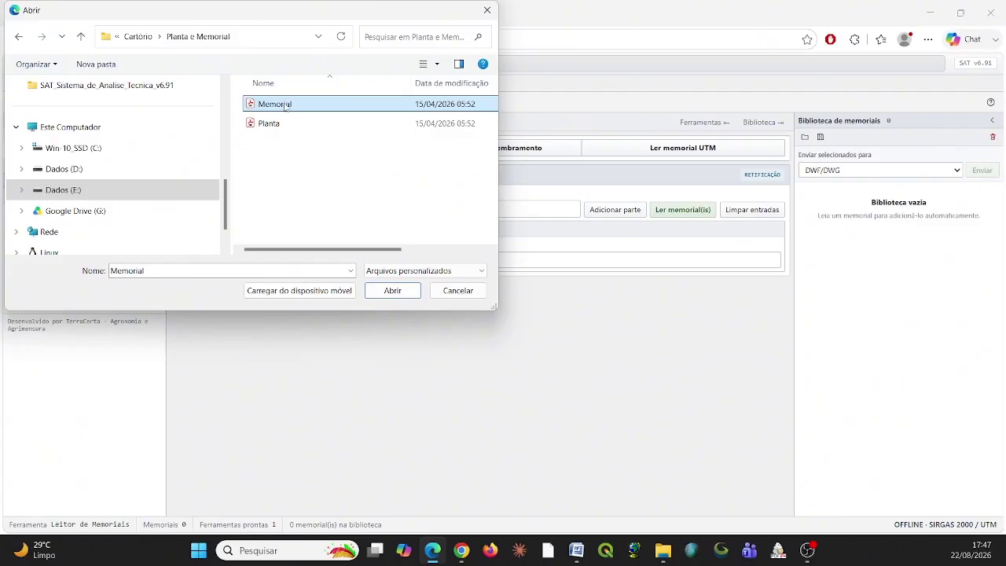
left_click(383, 291)
left_click(385, 293)
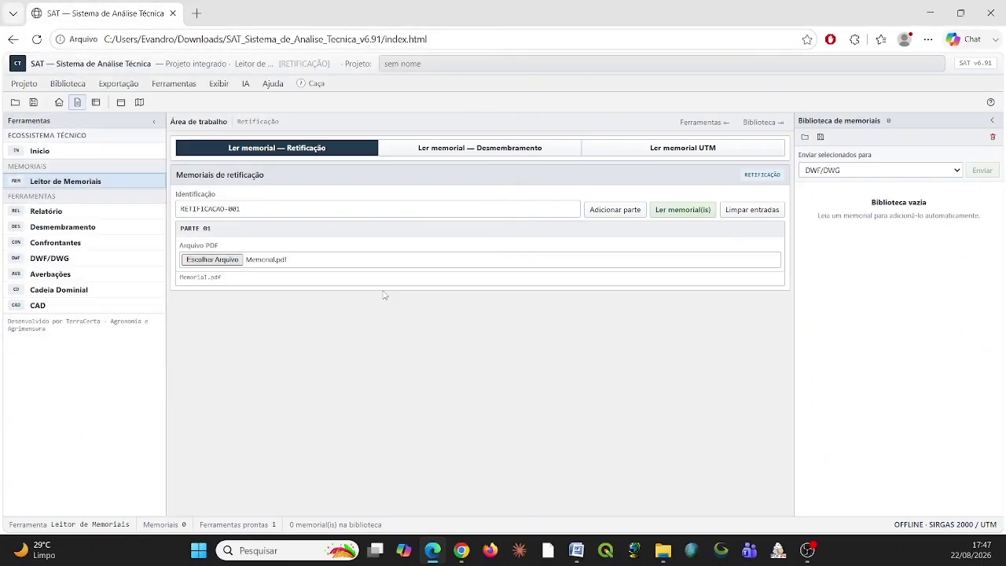
left_click(682, 212)
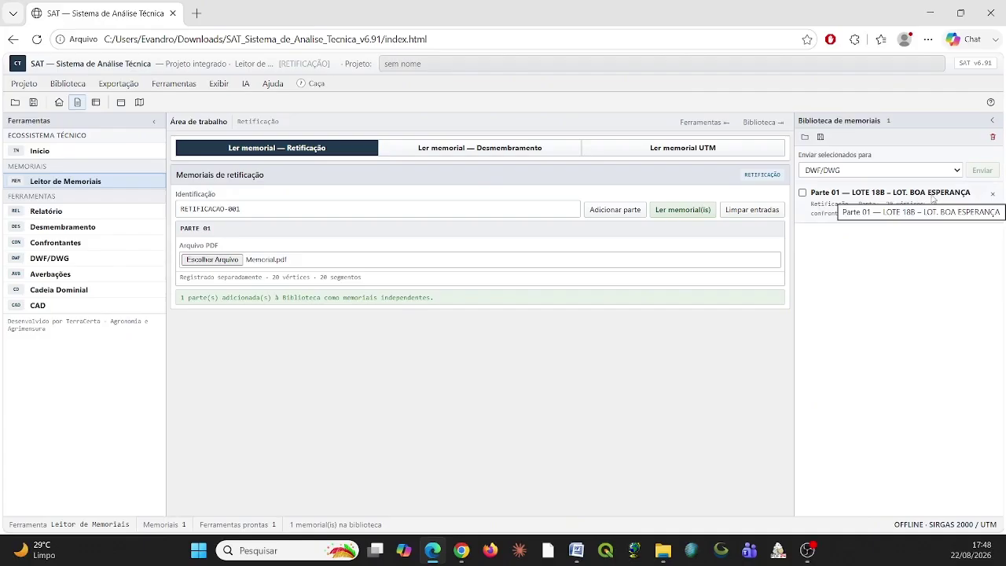
- Send the memorial "Parte 01 — LOTE 18B – LOT. BOA ESPERANÇA" from the library to CAD and close its georeferenced area table
left_click(803, 194)
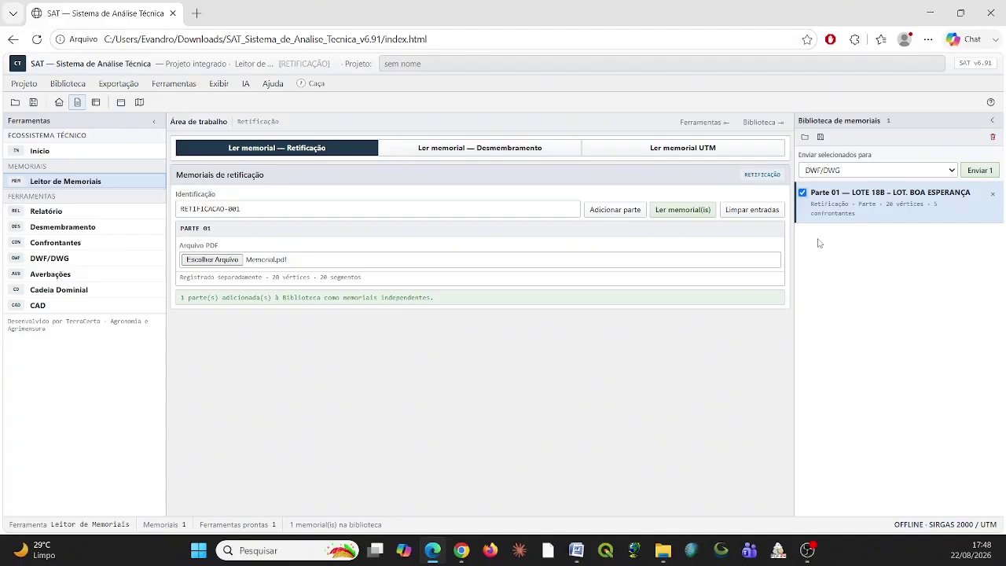
left_click(952, 170)
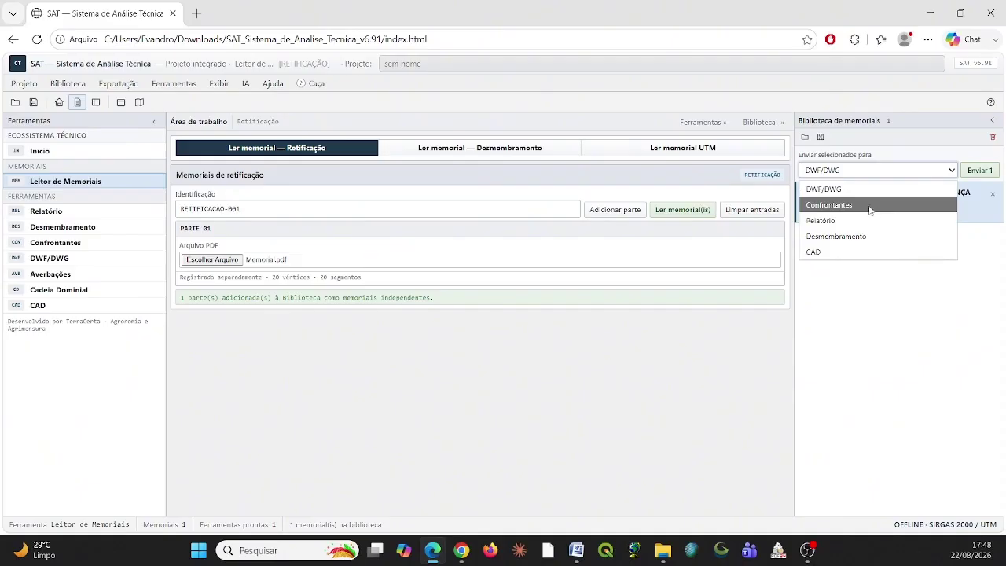
left_click(844, 252)
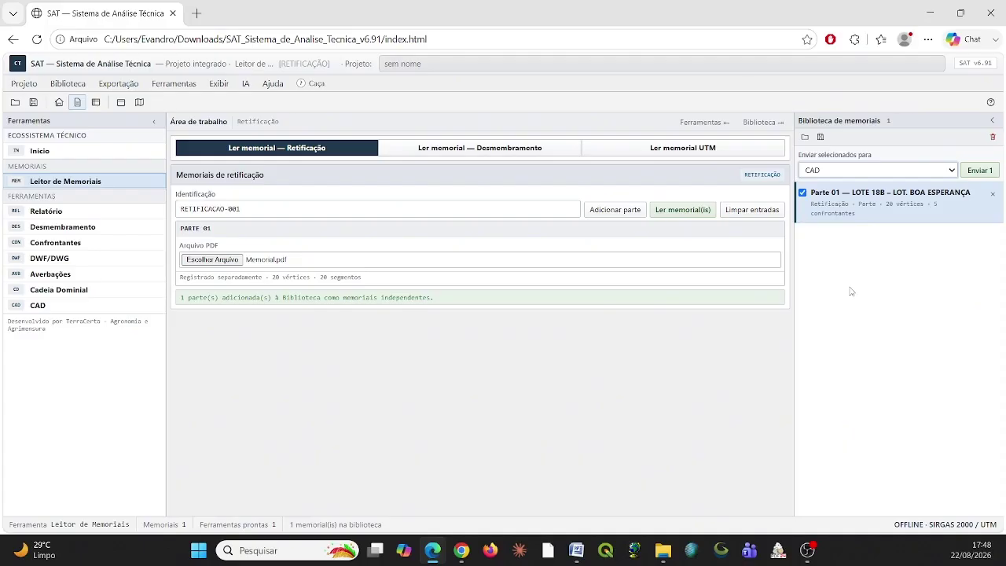
left_click(950, 171)
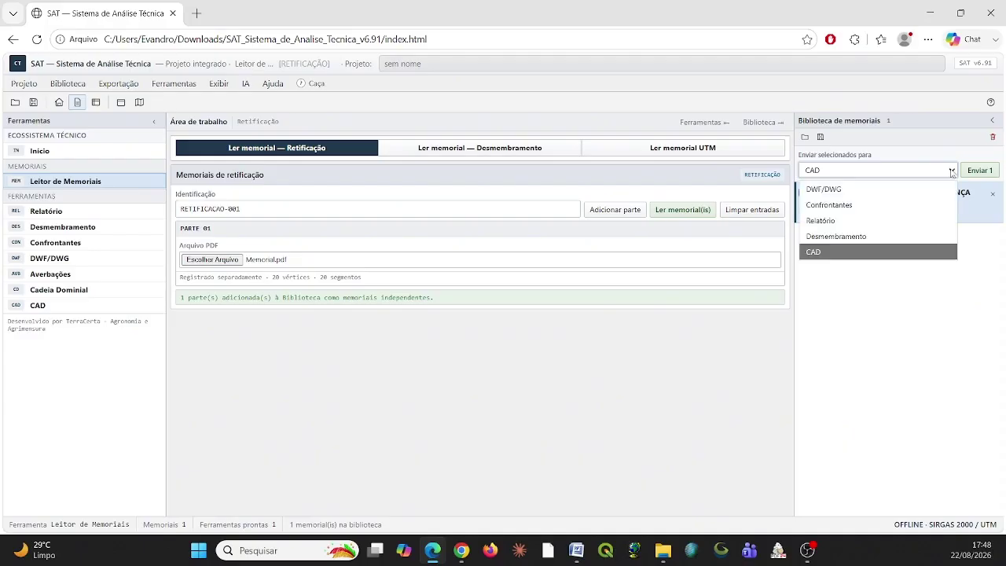
left_click(835, 222)
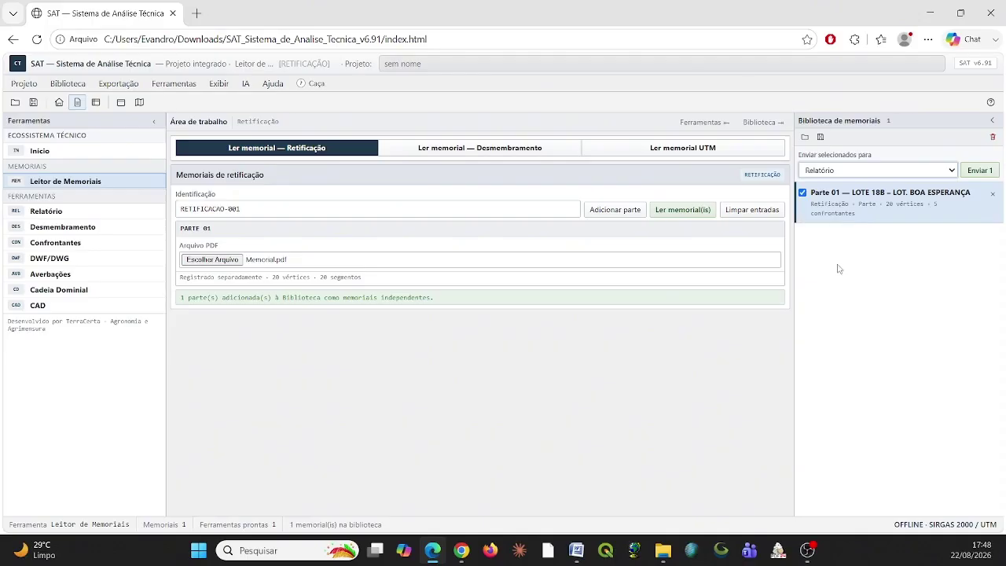
left_click(948, 173)
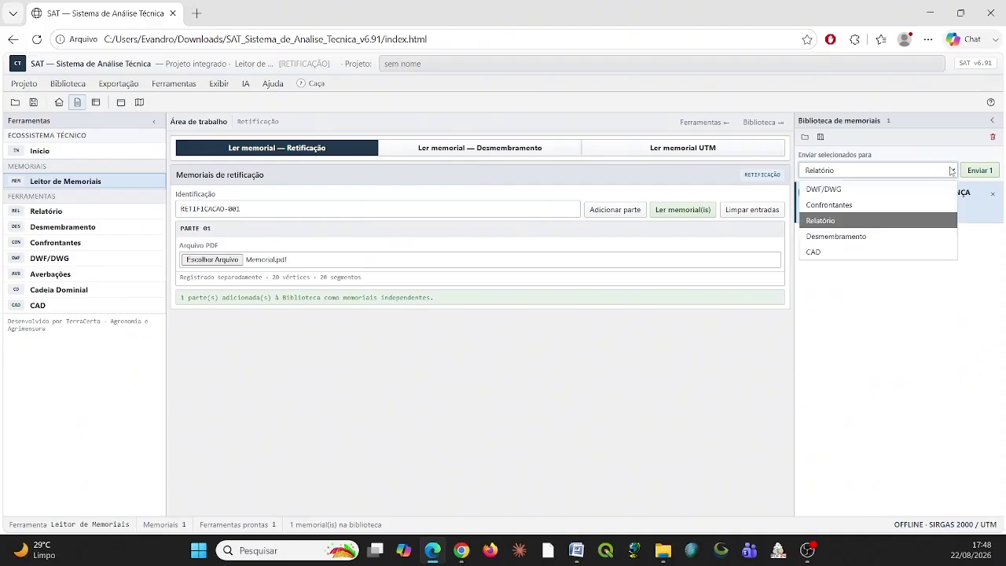
left_click(857, 253)
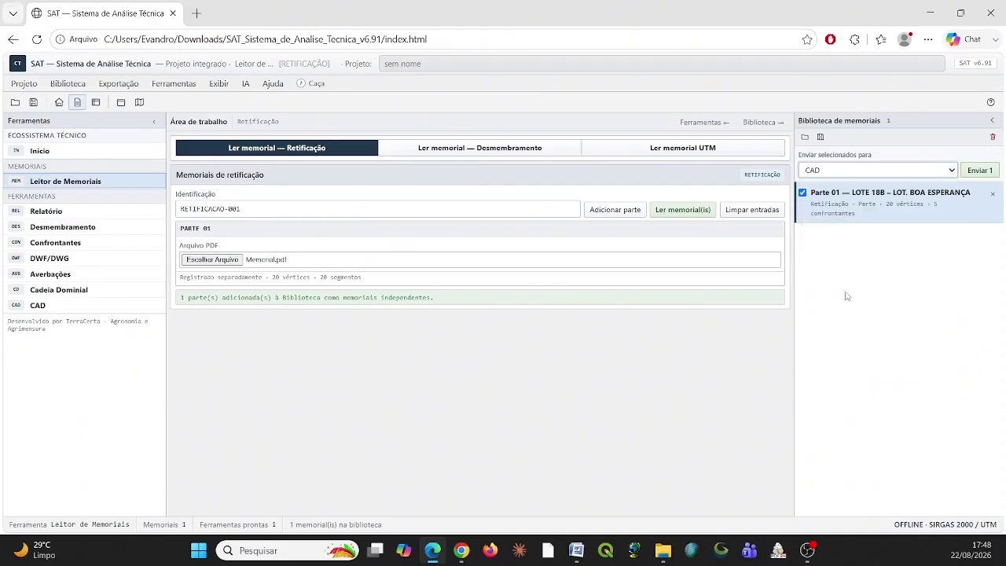
left_click(972, 178)
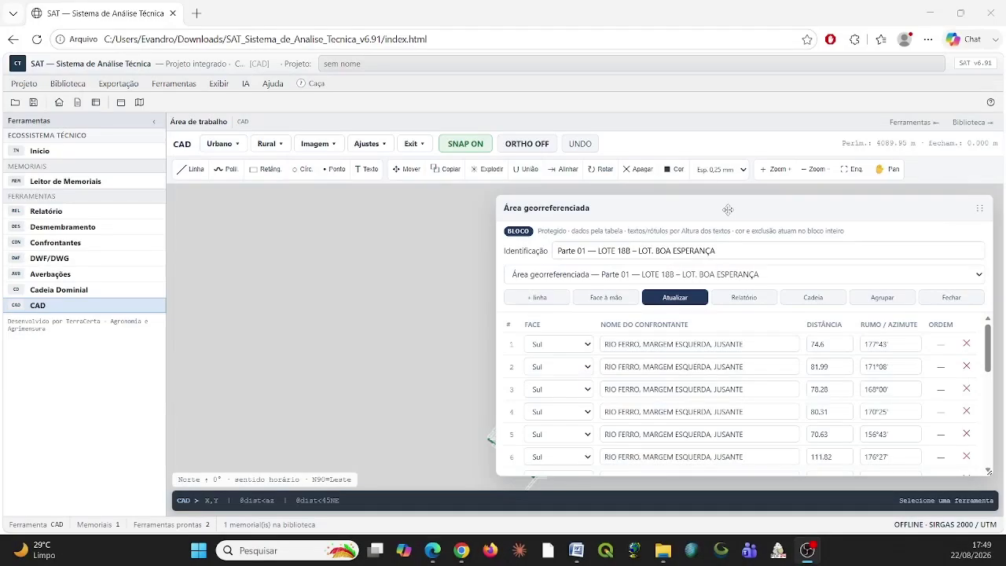
left_click_drag(728, 218, 424, 209)
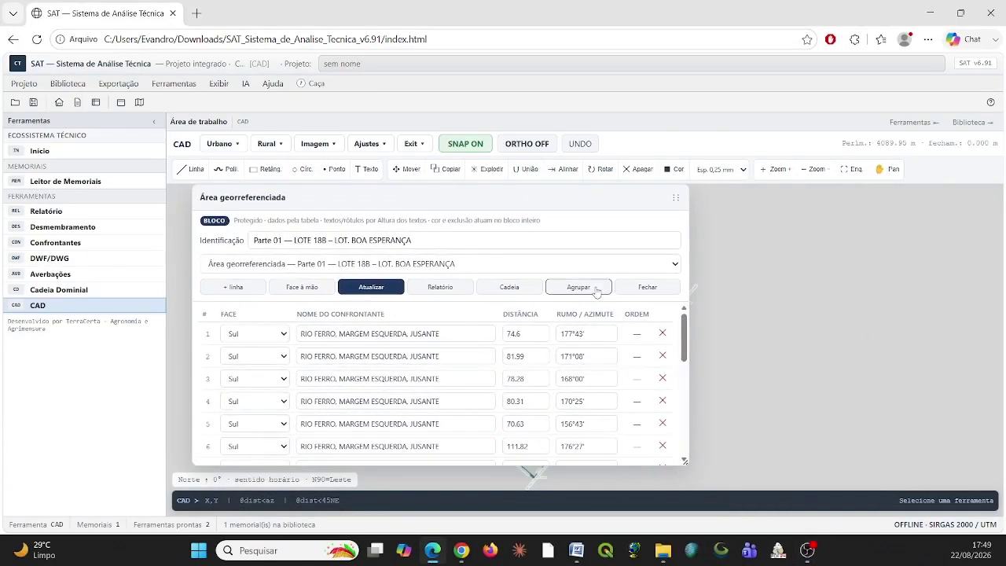
left_click(647, 287)
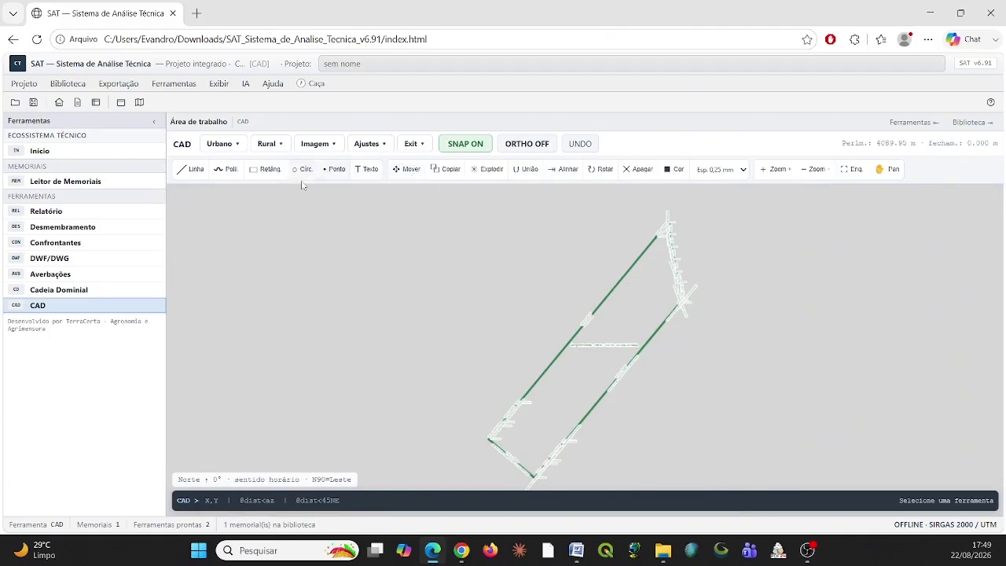
- Examine the distance, azimuth and neighbour labels along the parcel's long southeast boundary
left_click(887, 169)
left_click_drag(766, 302, 689, 321)
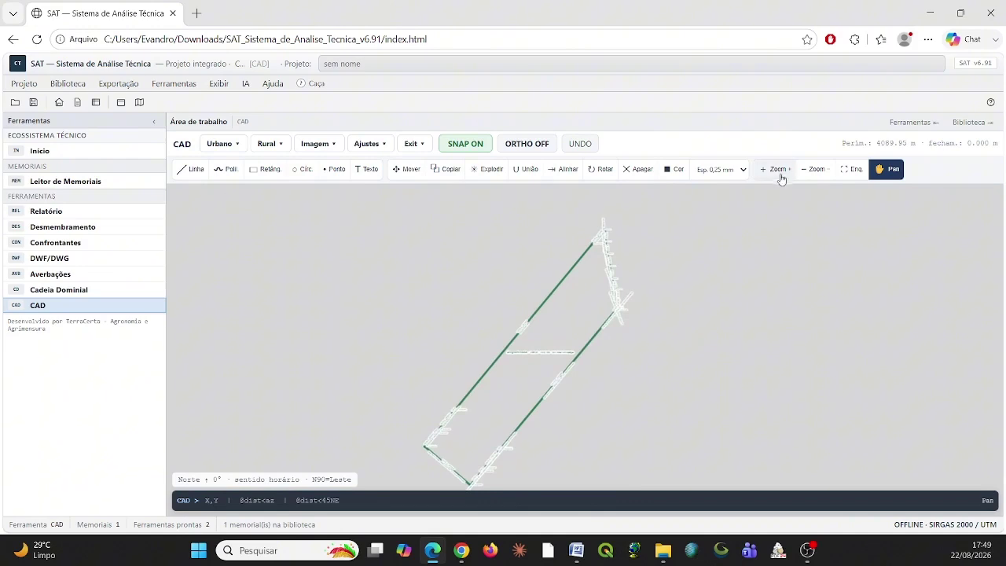
left_click(782, 176)
left_click(782, 176)
left_click(782, 176)
left_click(782, 176)
left_click(781, 176)
left_click(782, 176)
left_click(781, 176)
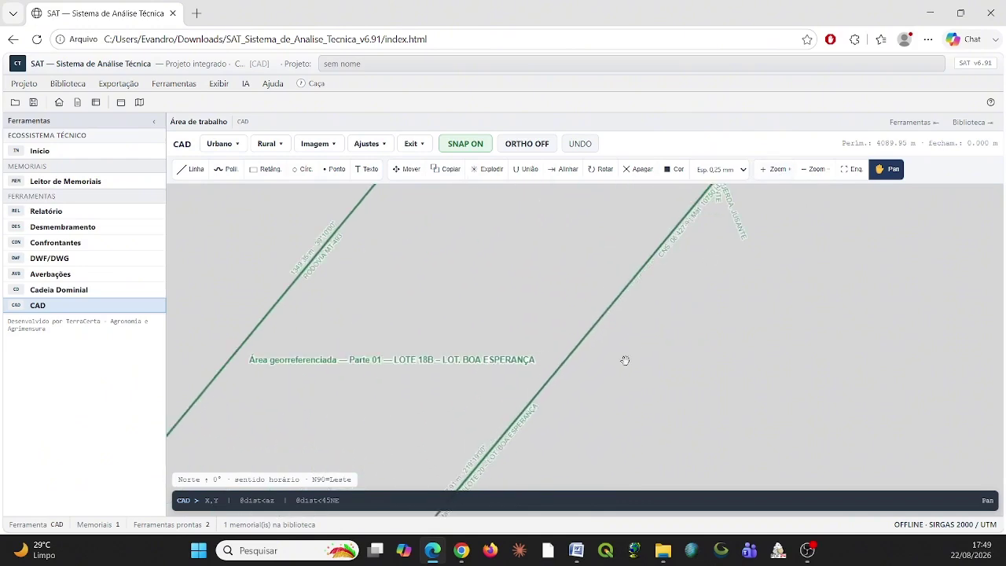
left_click_drag(624, 359, 674, 218)
left_click(777, 175)
left_click(776, 181)
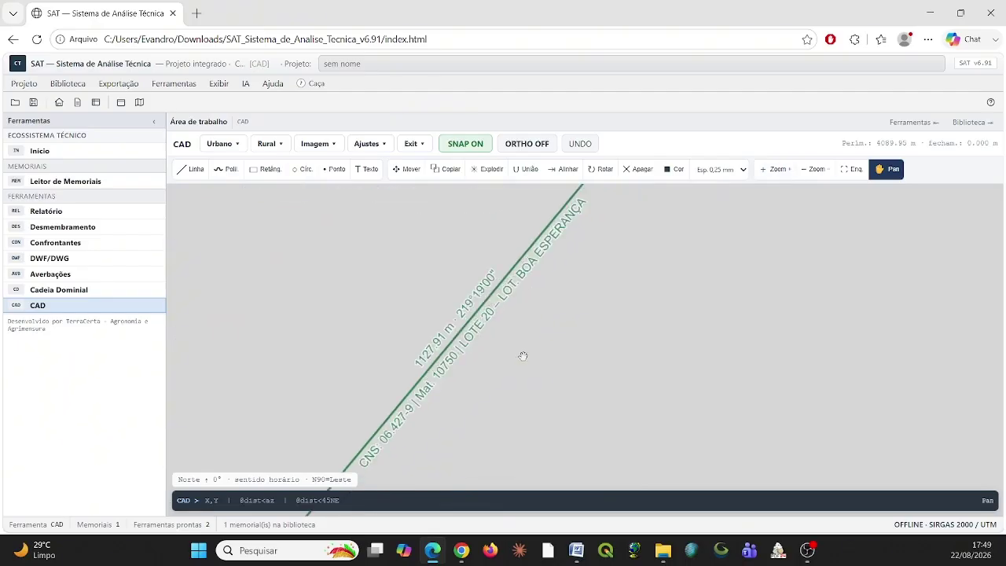
mouse_move(524, 356)
left_mouse_down()
mouse_move(552, 336)
mouse_move(542, 368)
left_mouse_up()
left_click_drag(506, 329, 561, 312)
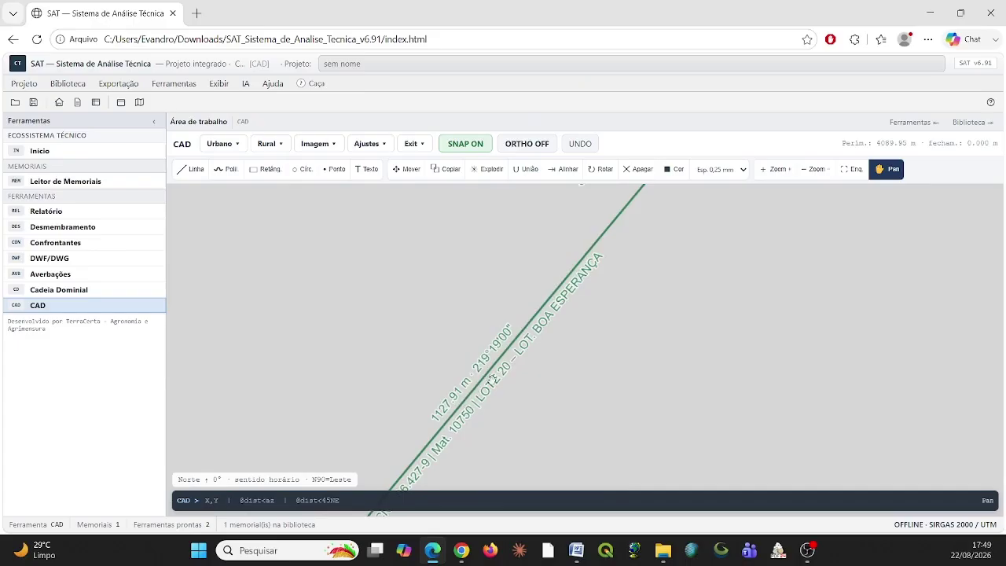
- Examine the vertex codes and boundary labels at the parcel's south end and along its long sides, finishing with the whole parcel in view
left_click(814, 172)
left_click(814, 173)
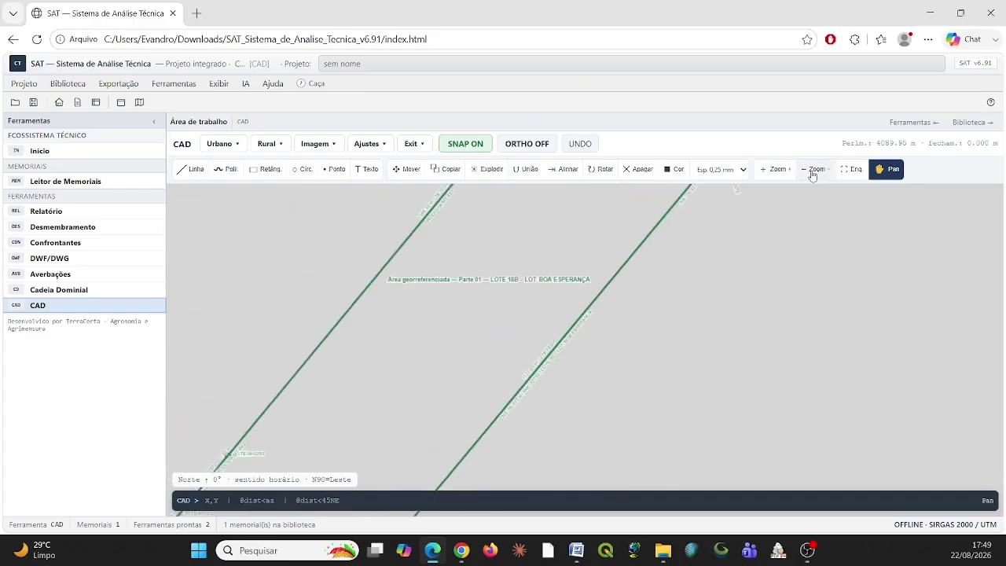
left_click(814, 173)
left_click_drag(647, 377, 728, 238)
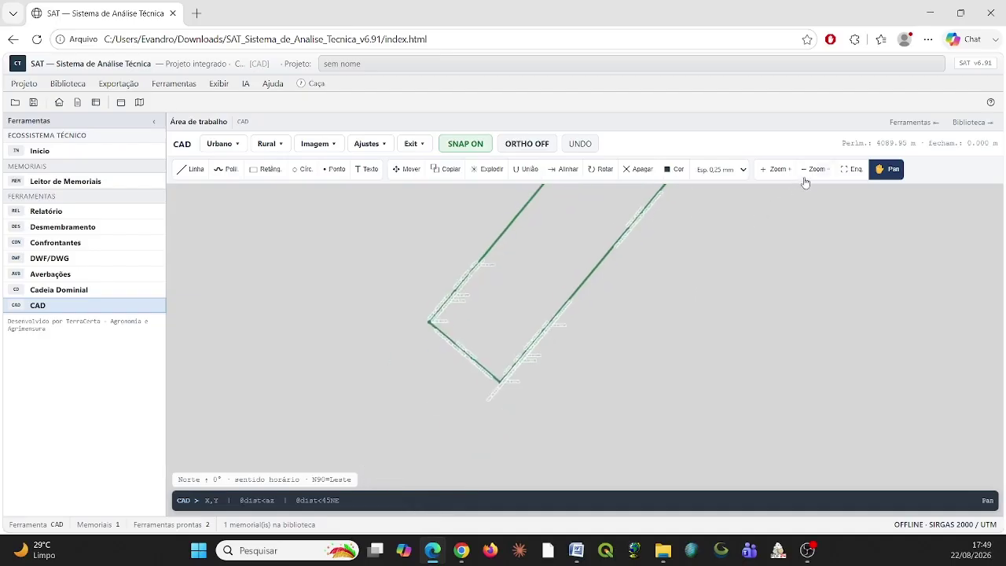
left_click(779, 171)
left_click(780, 171)
left_click(781, 171)
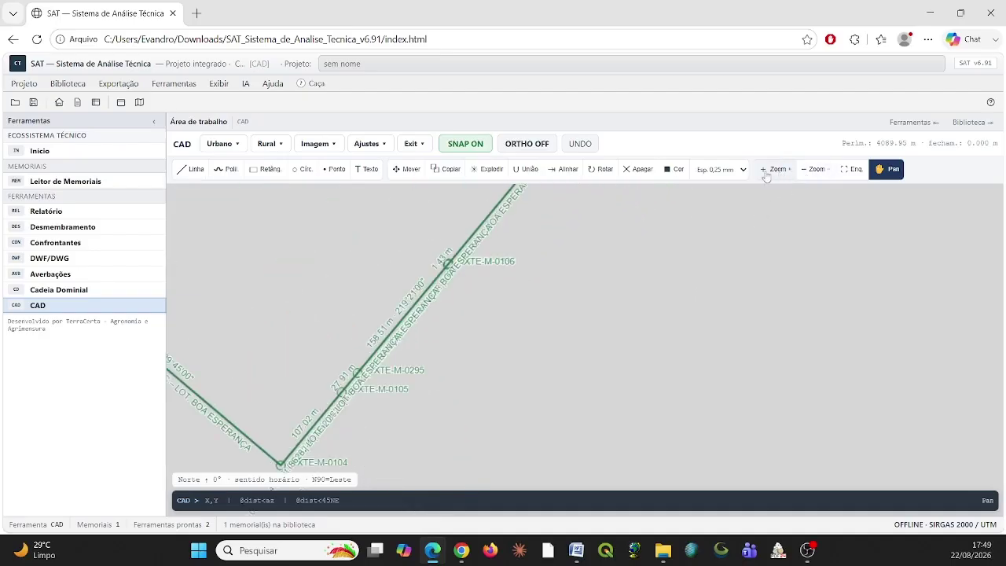
left_click_drag(442, 291, 604, 275)
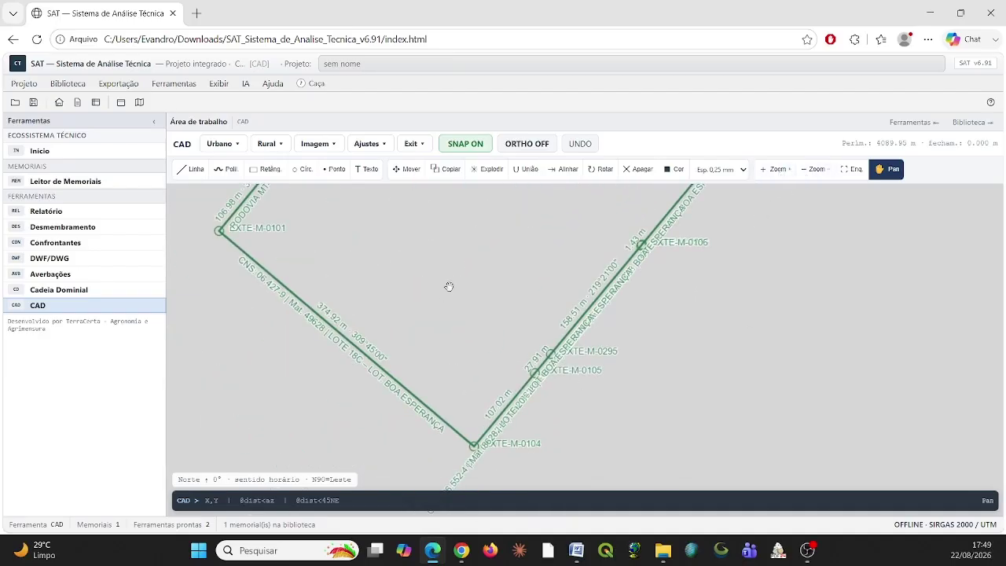
left_click_drag(456, 230, 441, 330)
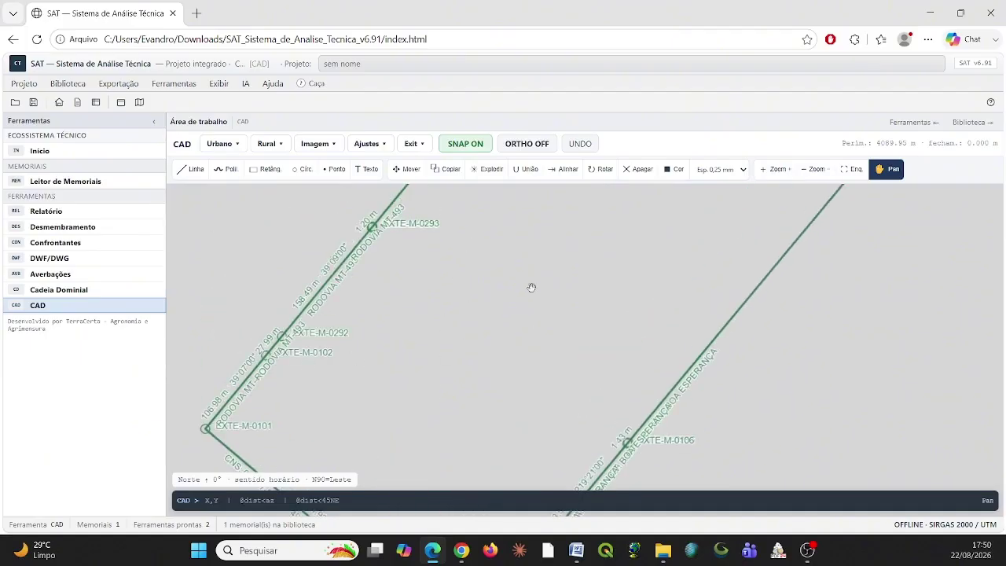
left_click_drag(530, 285, 373, 424)
mouse_move(566, 252)
left_mouse_down()
mouse_move(495, 325)
mouse_move(521, 338)
left_mouse_up()
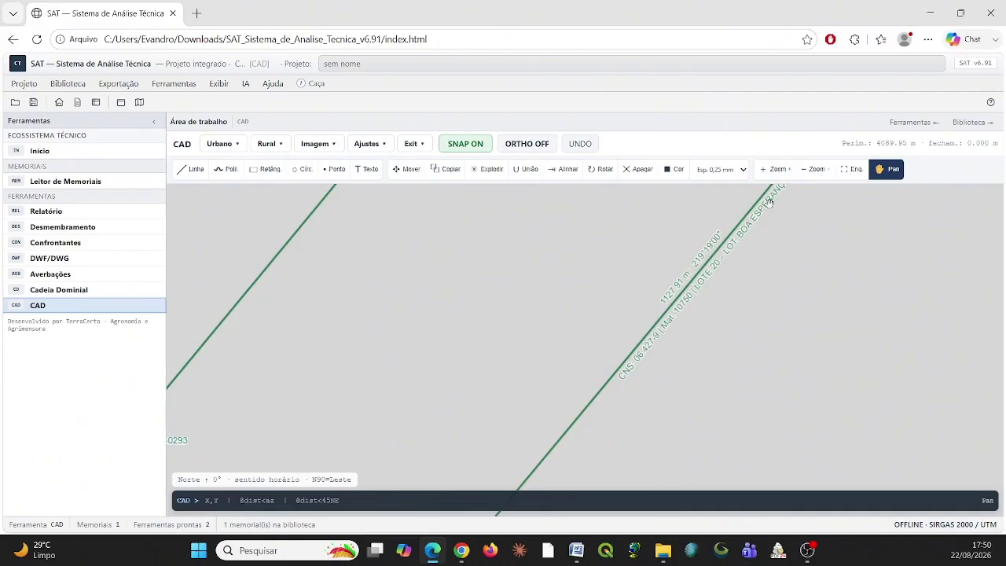
left_click(806, 173)
left_click(806, 173)
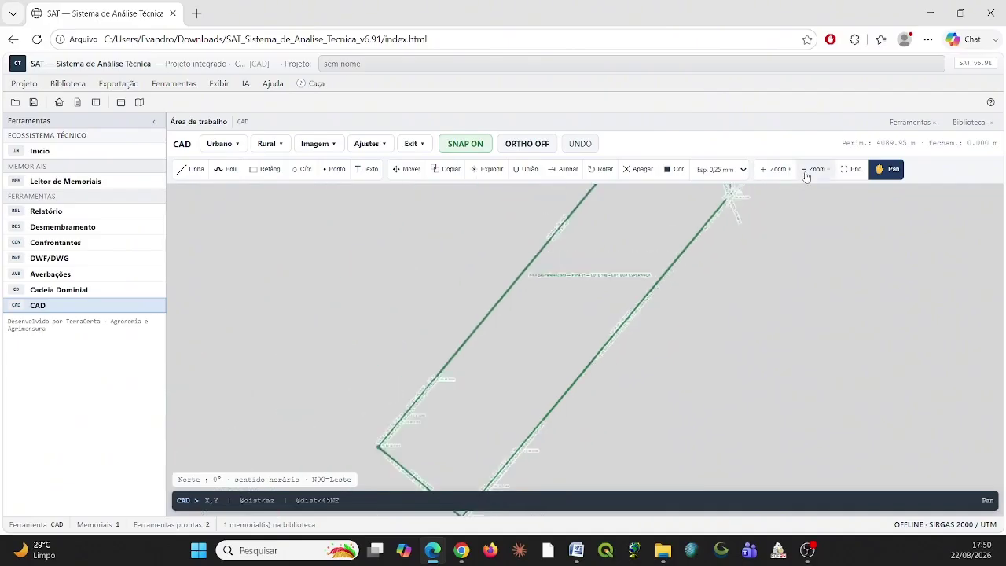
left_click(806, 173)
left_click_drag(780, 249, 665, 269)
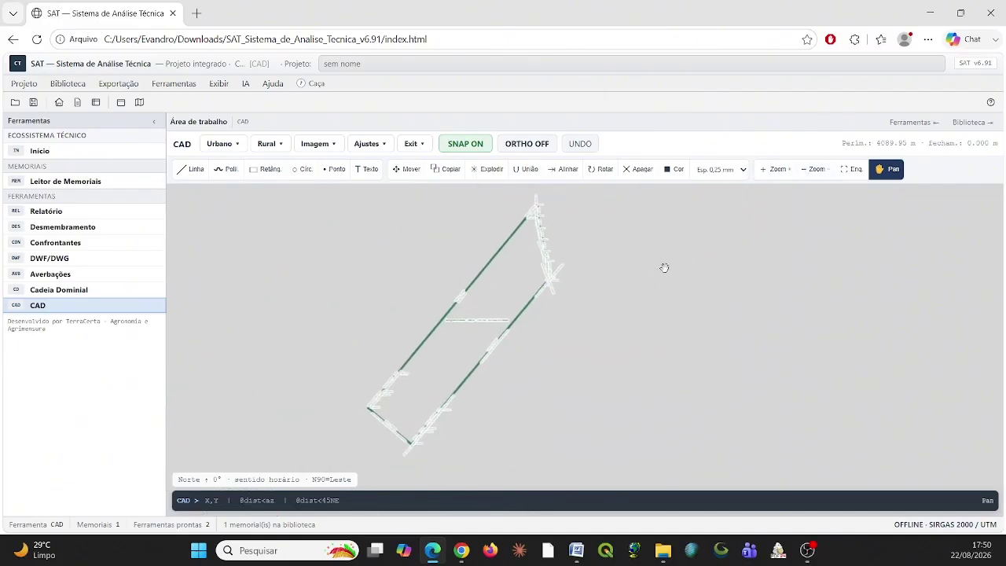
right_click(634, 260)
left_click(614, 236)
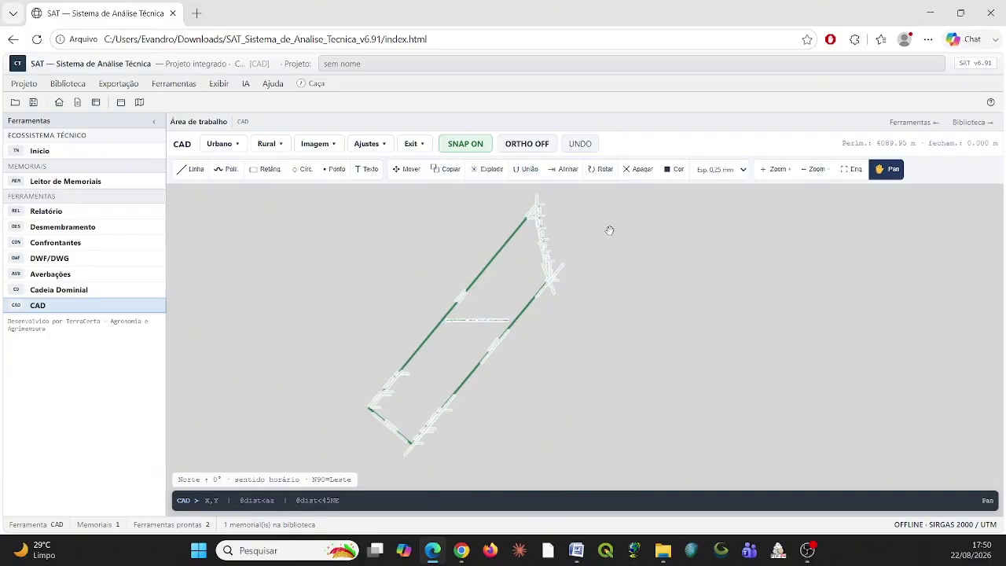
key("Escape")
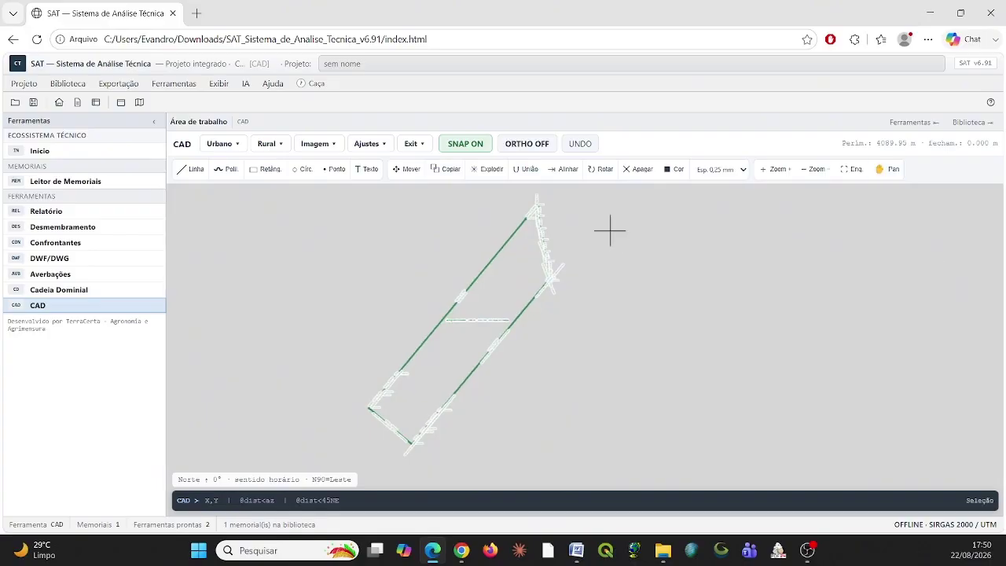
- Open the parcel's georeferenced area table, move it clear of the drawing and shorten the identification to "LOTE 18B – LOT. BOA ESPERANÇA"
double_click(481, 273)
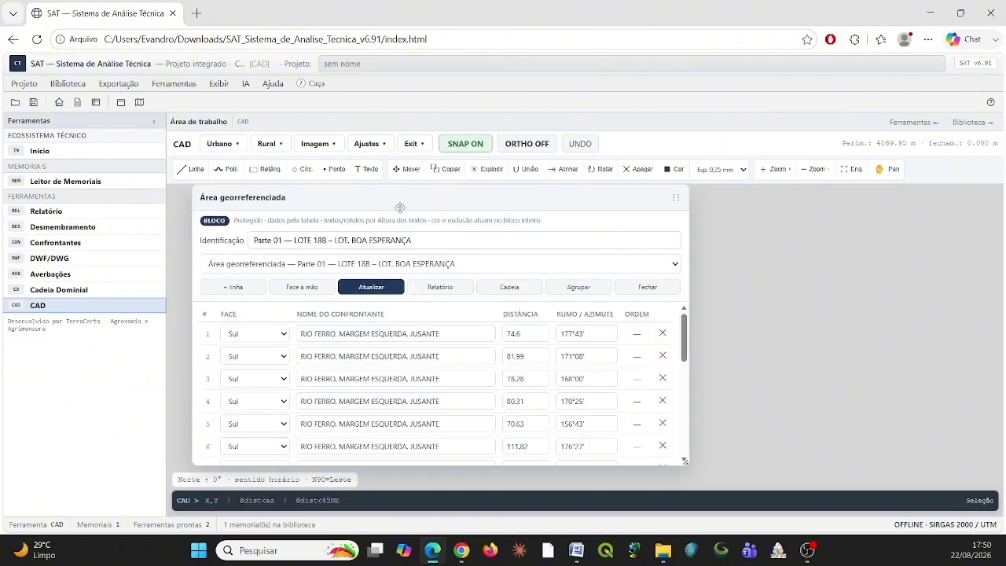
left_click_drag(401, 206, 692, 207)
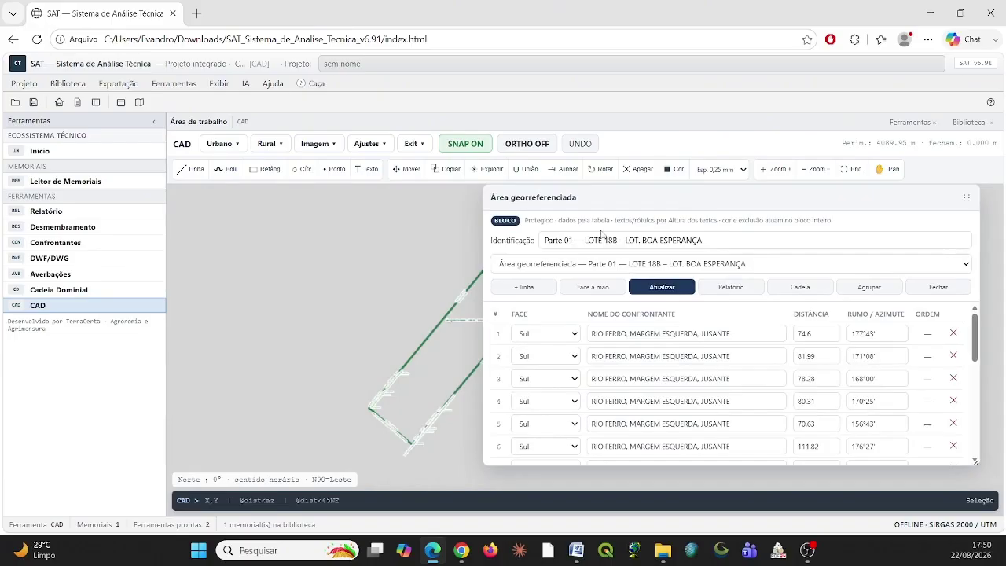
left_click_drag(584, 240, 470, 237)
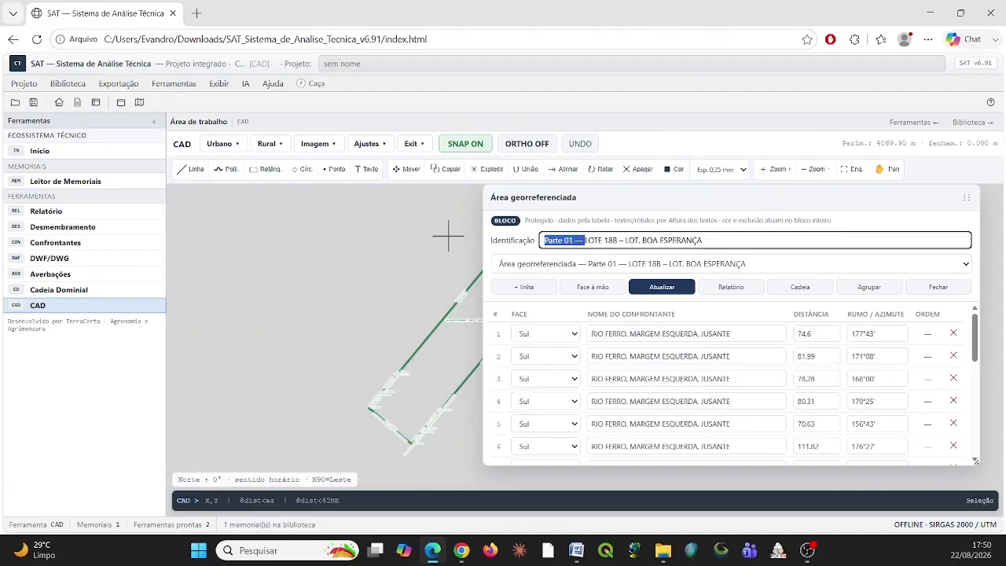
key("BackSpace")
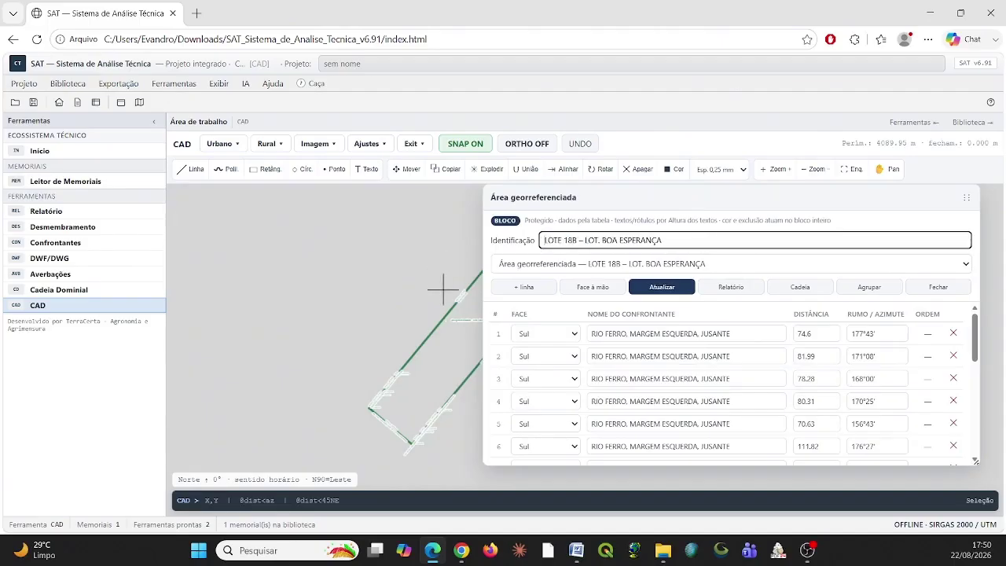
- Examine the last rows of the boundary table, including the RODOVIA MT-493 segments, against the parcel drawing beside it
left_click(894, 170)
mouse_move(456, 285)
left_mouse_down()
mouse_move(418, 304)
mouse_move(326, 267)
left_mouse_up()
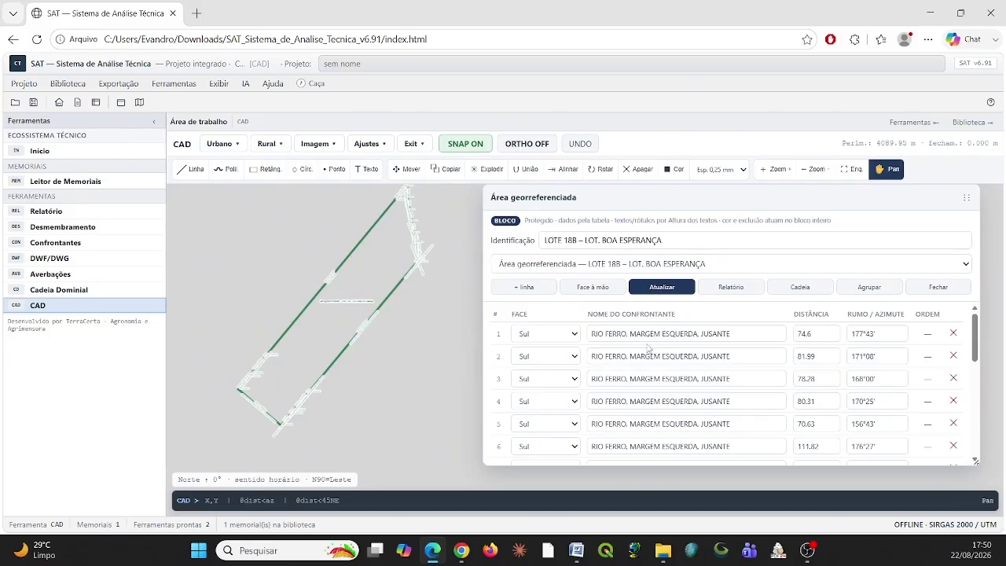
left_click_drag(422, 228, 403, 260)
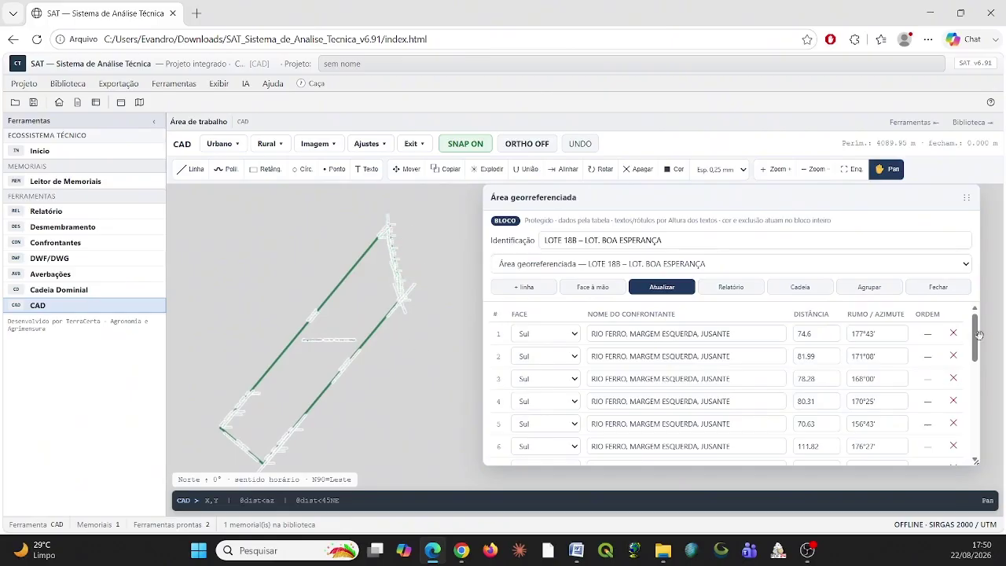
left_click_drag(978, 344, 981, 444)
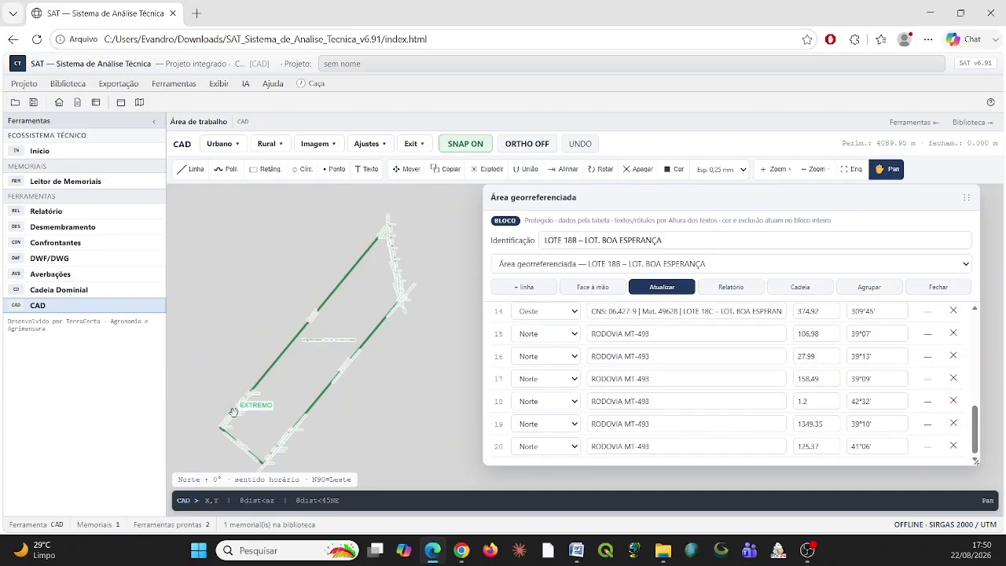
left_click(775, 169)
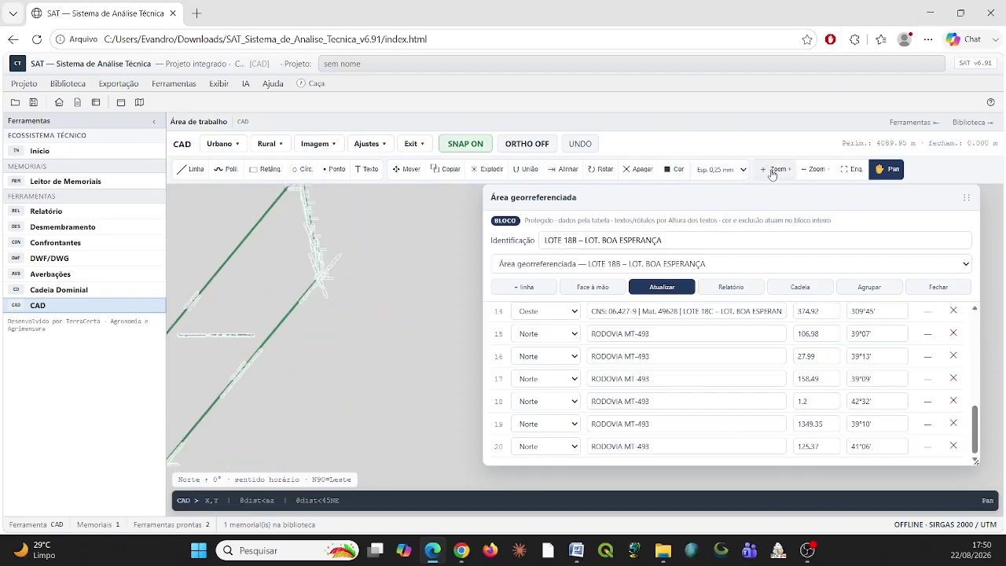
mouse_move(343, 291)
left_mouse_down()
mouse_move(503, 306)
mouse_move(332, 303)
mouse_move(397, 268)
mouse_move(406, 292)
left_mouse_up()
scroll(421, 333, "down", 3)
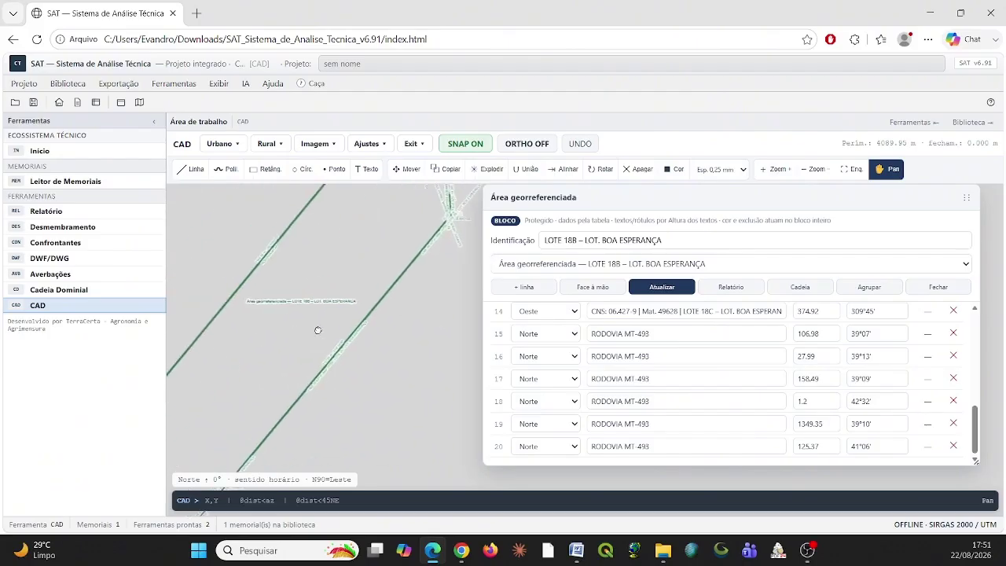
mouse_move(313, 369)
left_mouse_down()
mouse_move(324, 318)
mouse_move(298, 338)
mouse_move(246, 346)
left_mouse_up()
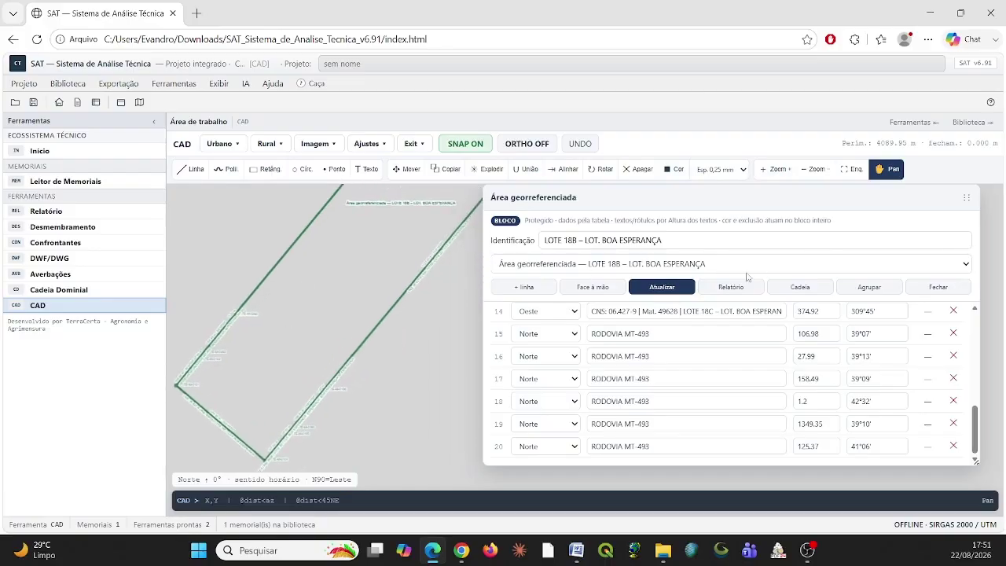
left_click(814, 169)
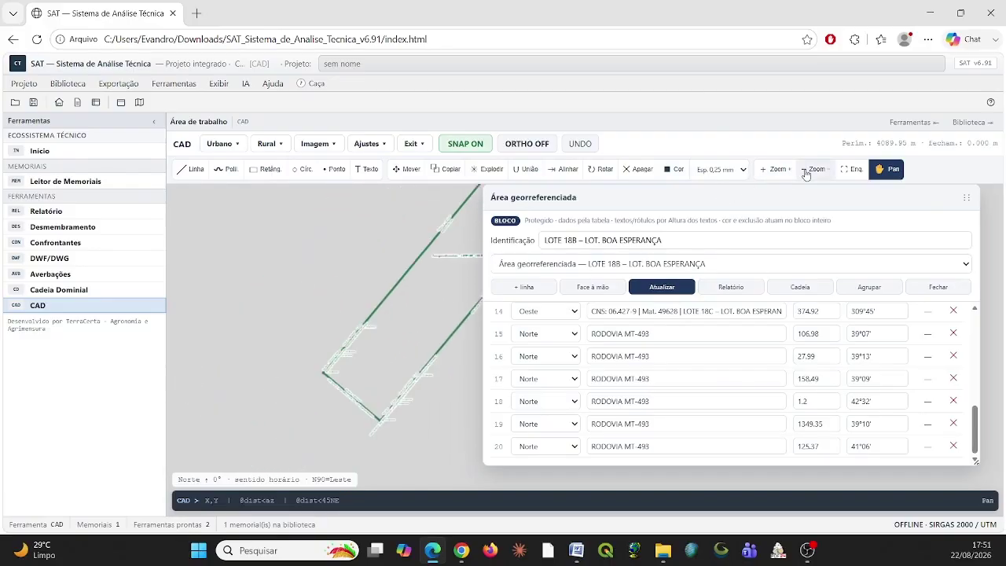
mouse_move(459, 269)
left_mouse_down()
mouse_move(272, 276)
mouse_move(285, 303)
left_mouse_up()
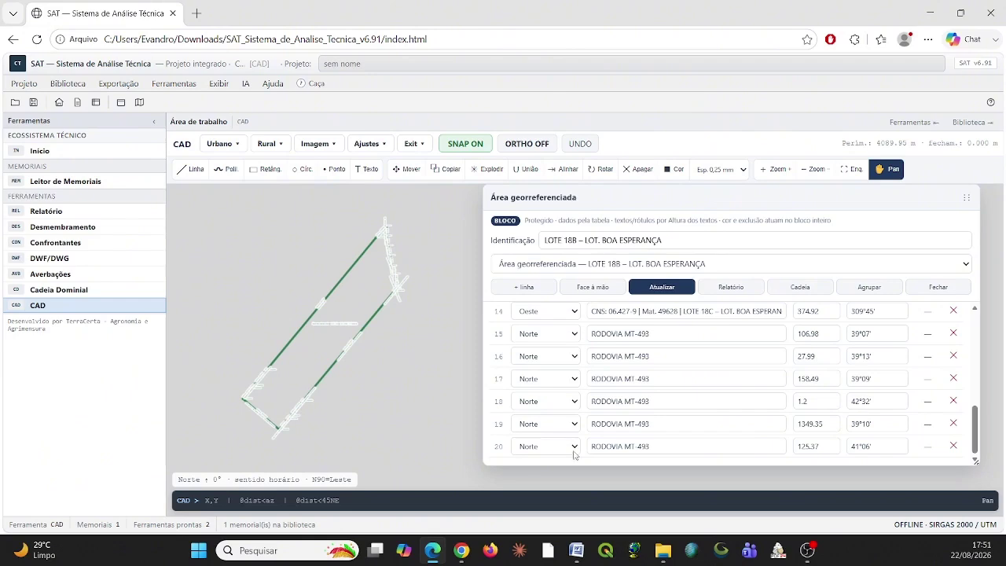
- Start a confrontation group for RODOVIA MT-493 with initial vertex EXTE-M-0101 and final vertex EXTE-V-0155
left_click(873, 288)
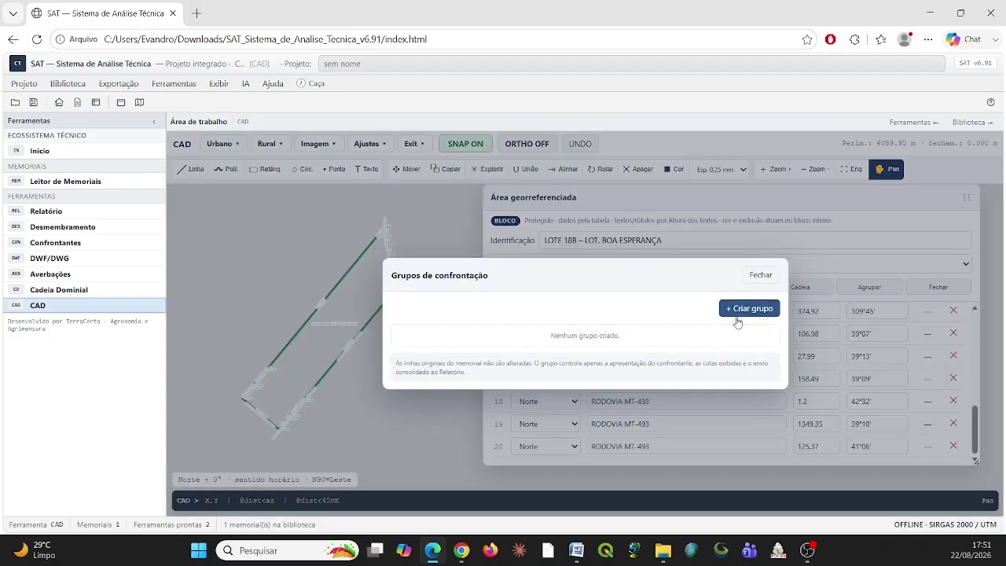
left_click(739, 314)
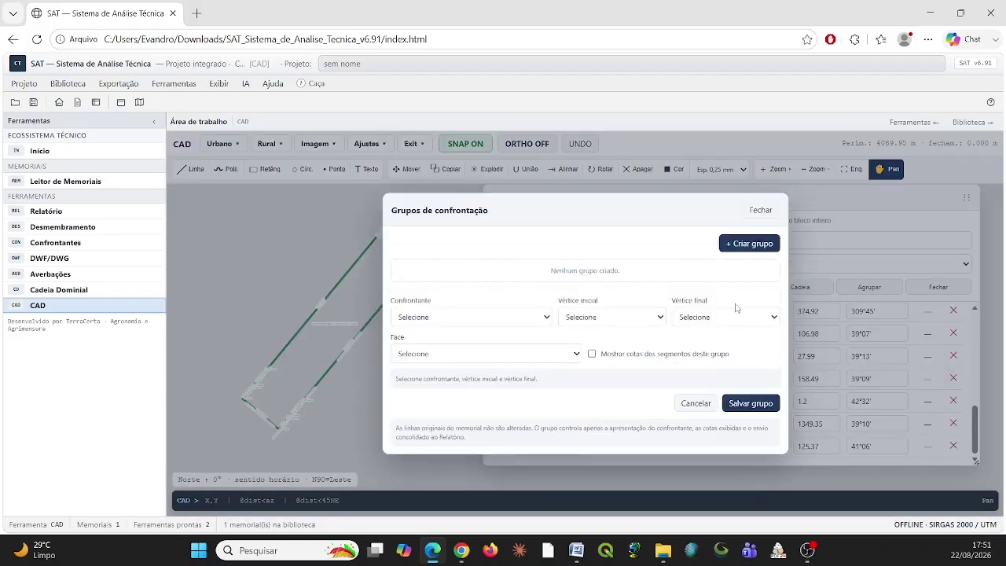
left_click(434, 318)
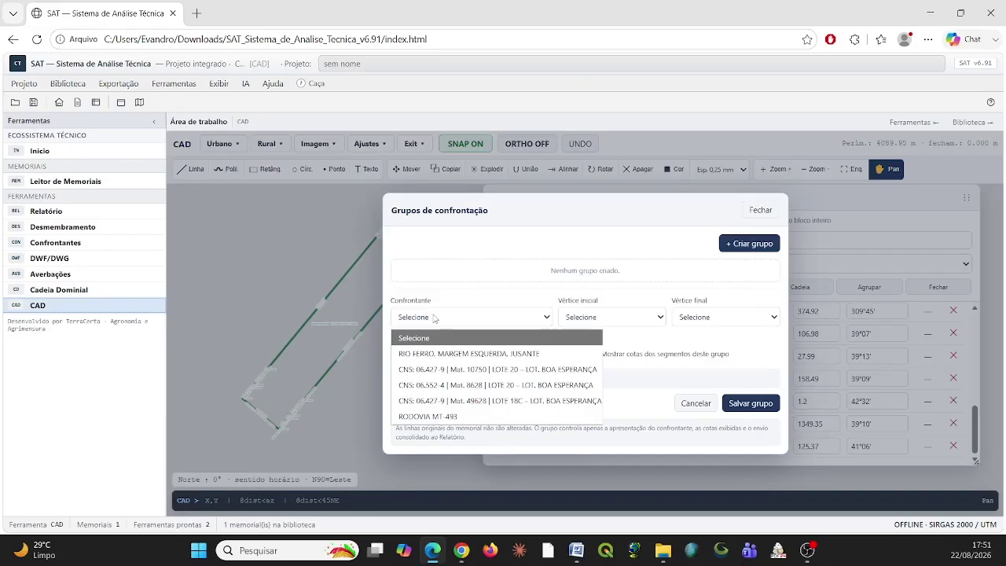
left_click(445, 417)
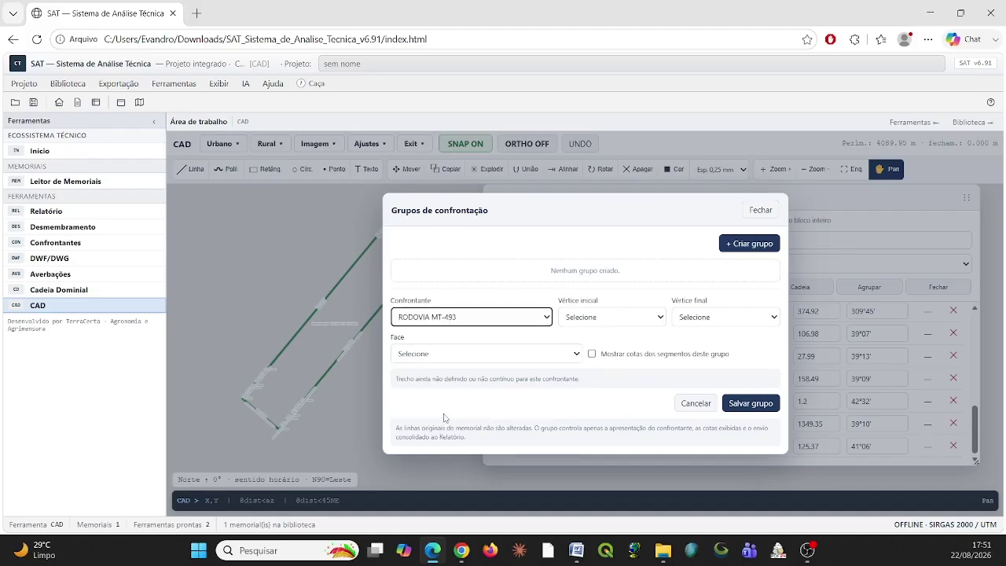
left_click(594, 319)
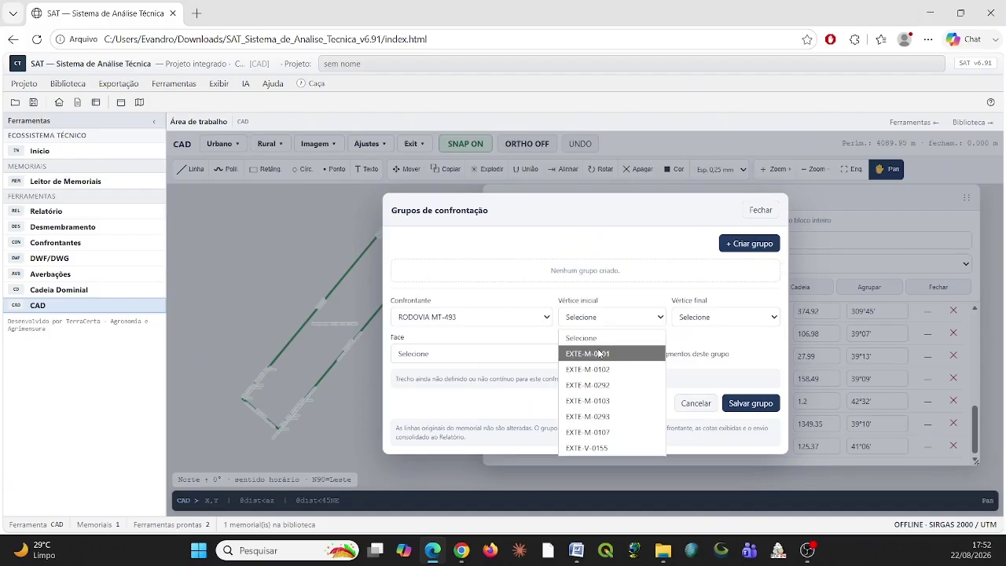
left_click(600, 354)
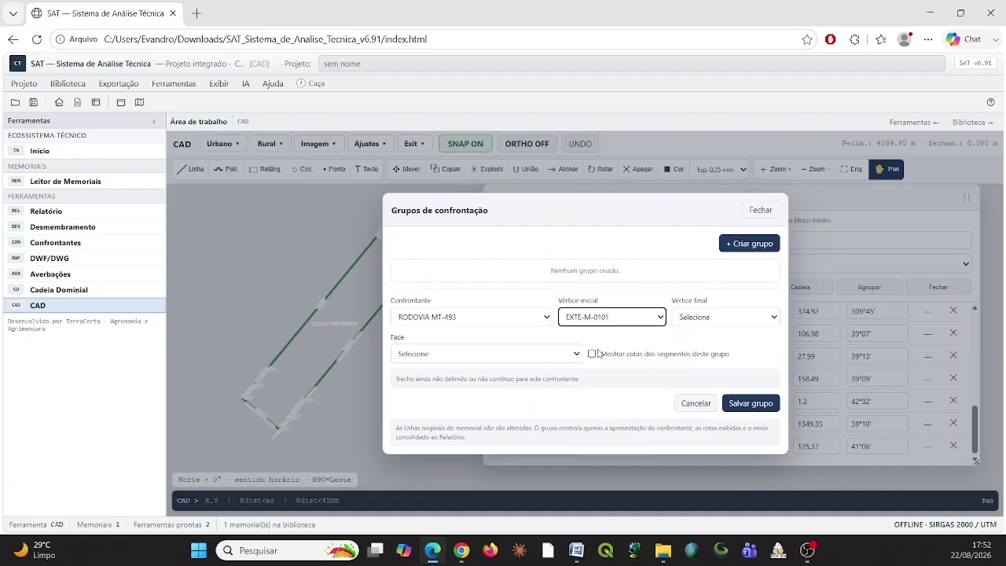
left_click(702, 319)
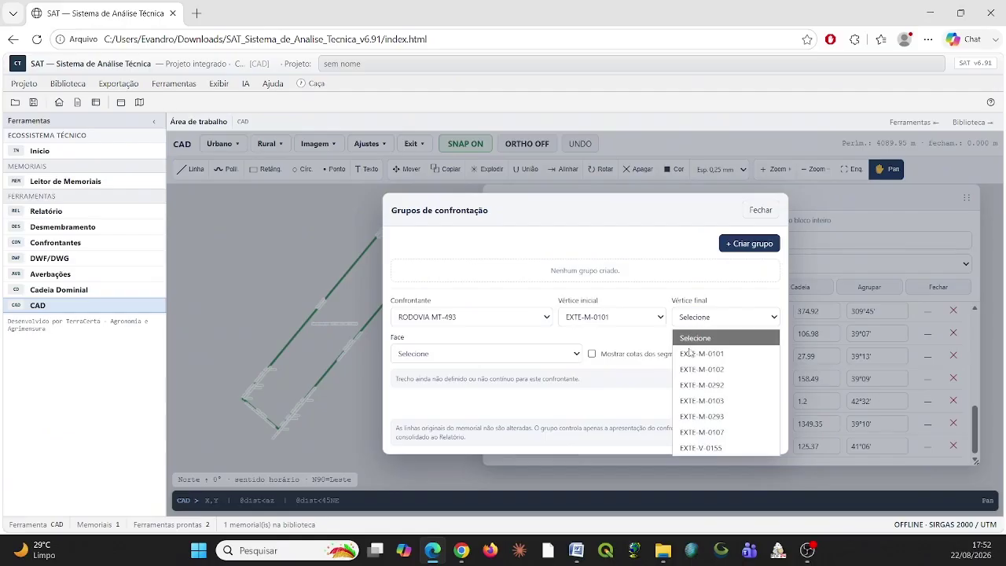
left_click(700, 447)
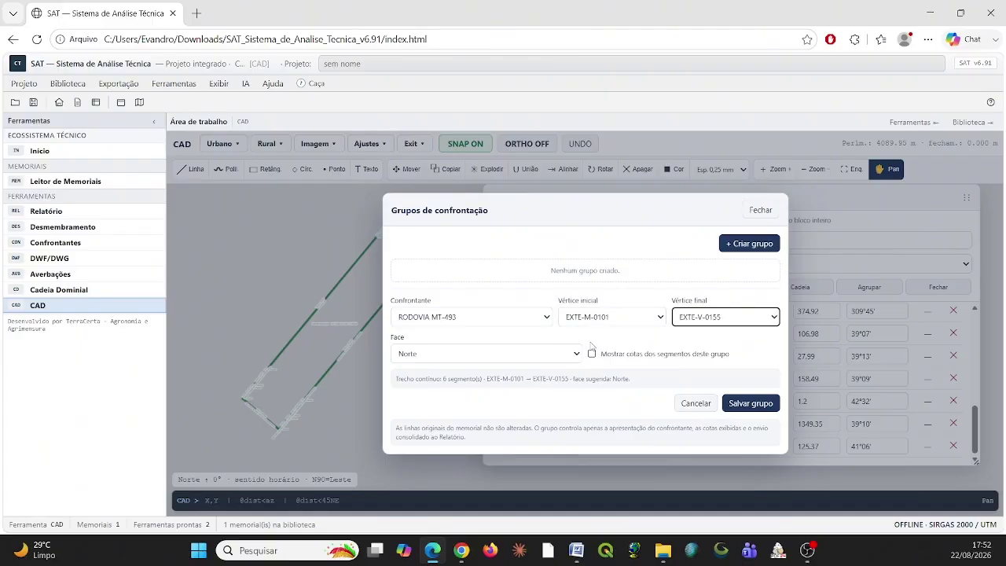
- Set the group's face to Norte, enable its segment dimensions, save the group and close the groups dialog
left_click(579, 356)
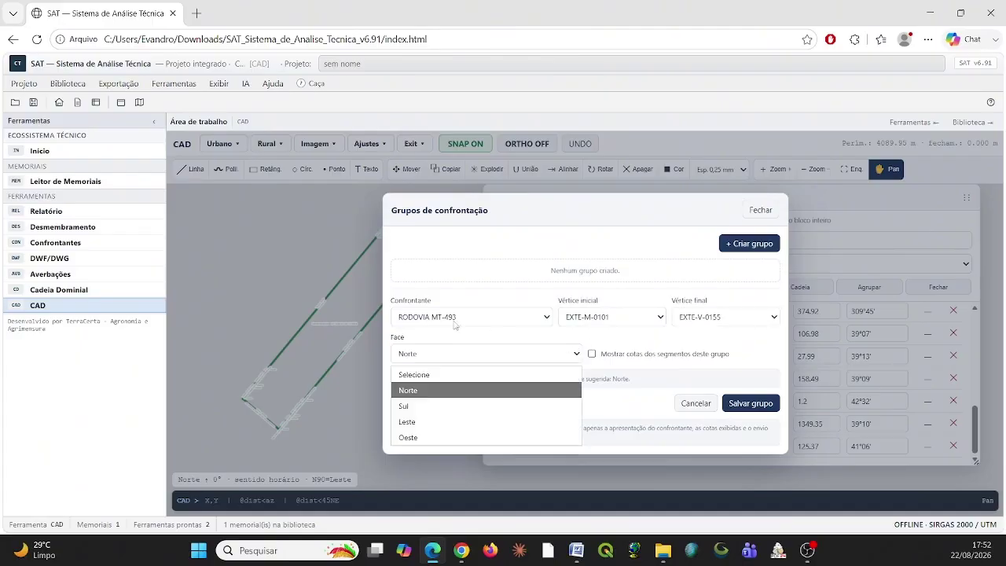
left_click(437, 390)
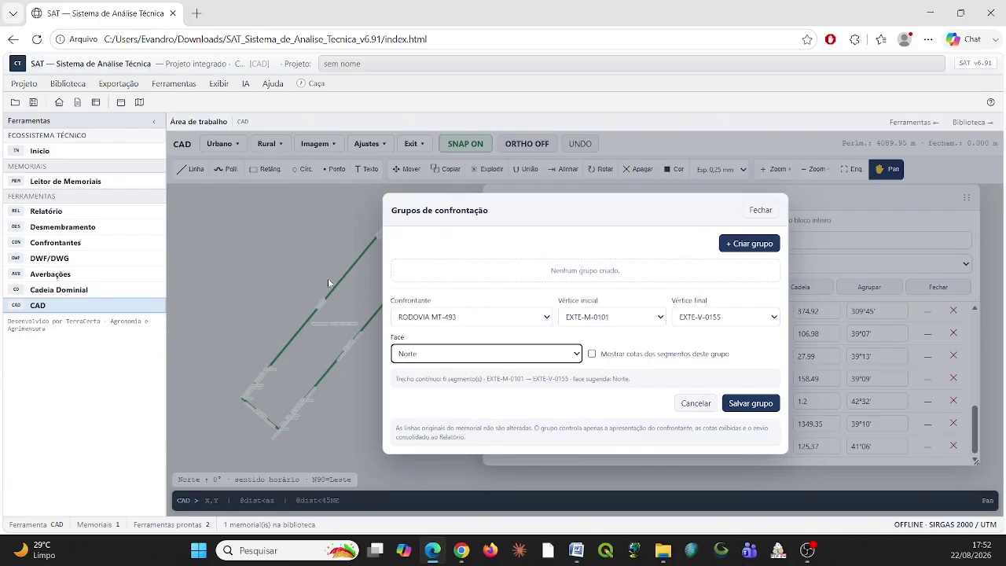
left_click(592, 354)
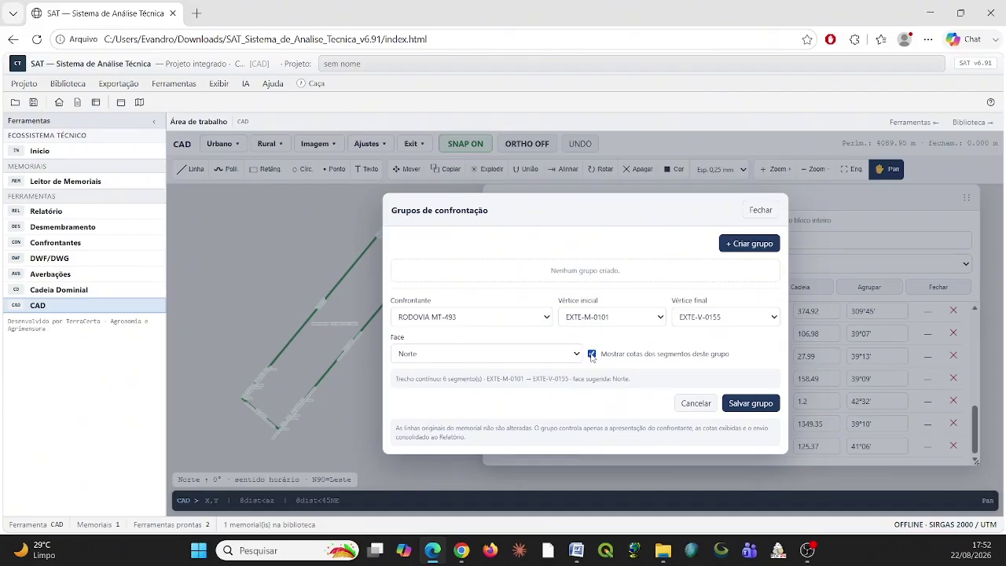
left_click(592, 355)
left_click(592, 354)
left_click(740, 404)
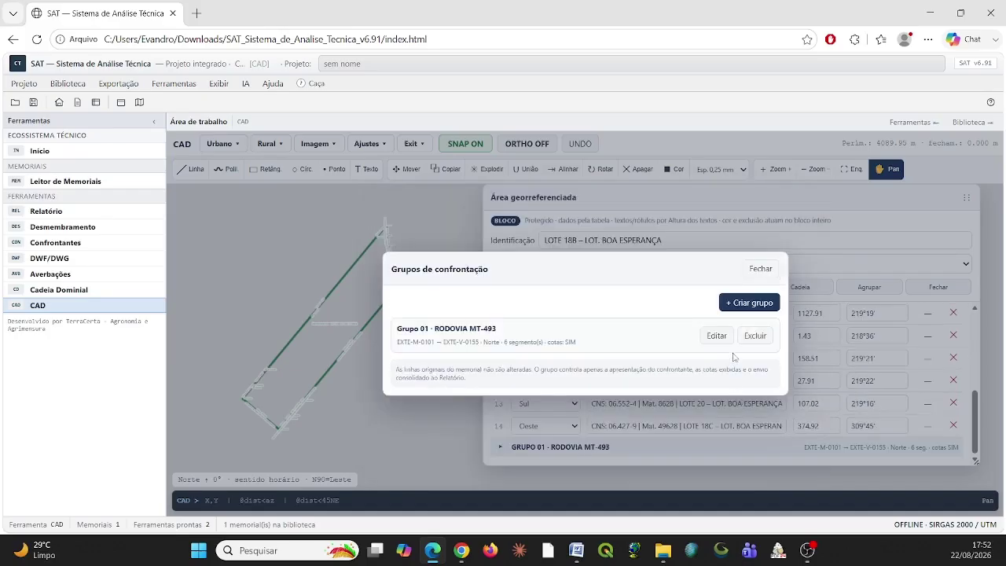
left_click(759, 272)
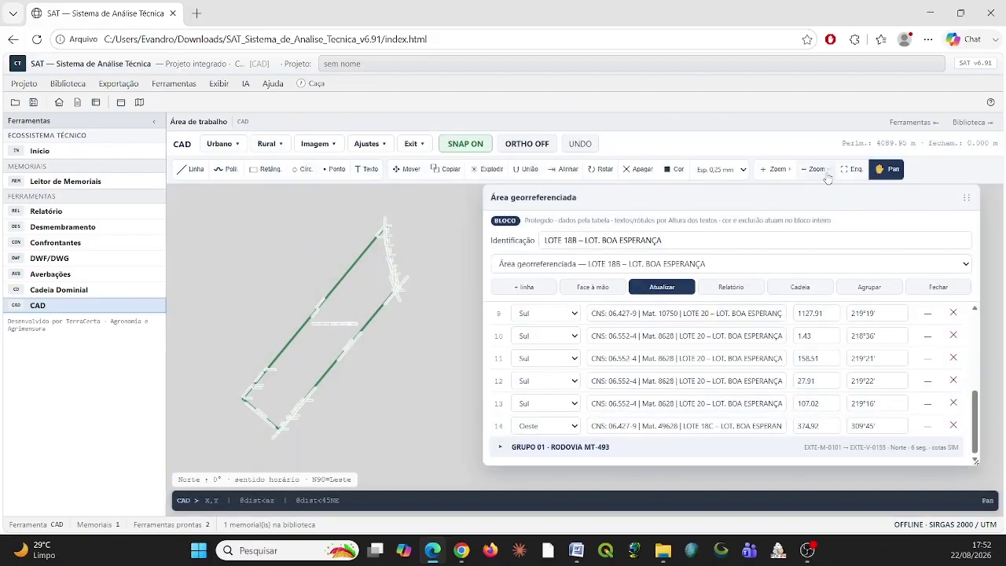
- Examine the RODOVIA MT-493 labels along the parcel's northwest boundary and the labels on the opposite long side
left_click(777, 170)
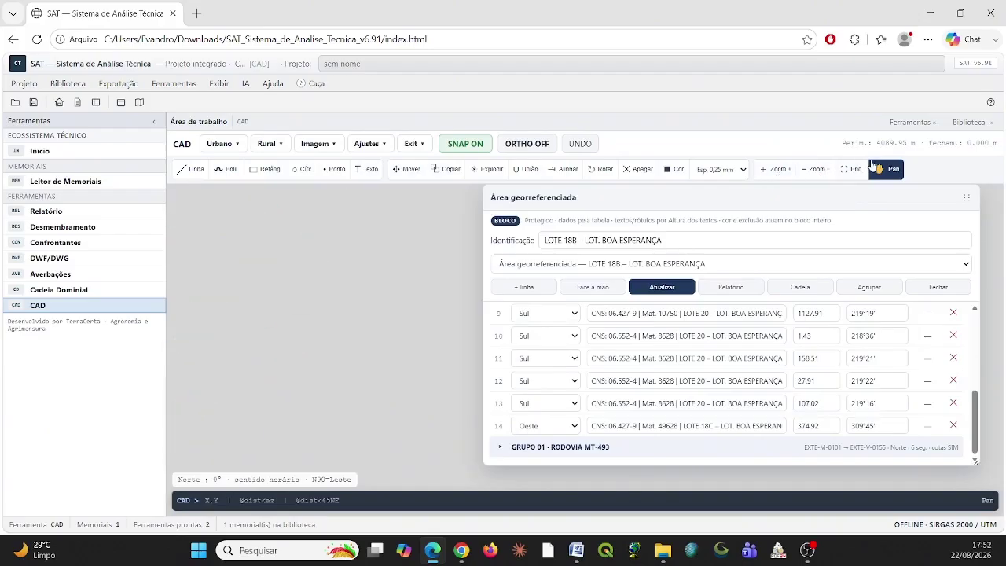
left_click_drag(256, 338, 465, 358)
mouse_move(338, 339)
left_mouse_down()
mouse_move(440, 394)
mouse_move(517, 405)
left_mouse_up()
left_click_drag(267, 332, 427, 305)
mouse_move(322, 329)
left_mouse_down()
mouse_move(373, 289)
mouse_move(395, 294)
mouse_move(384, 277)
left_mouse_up()
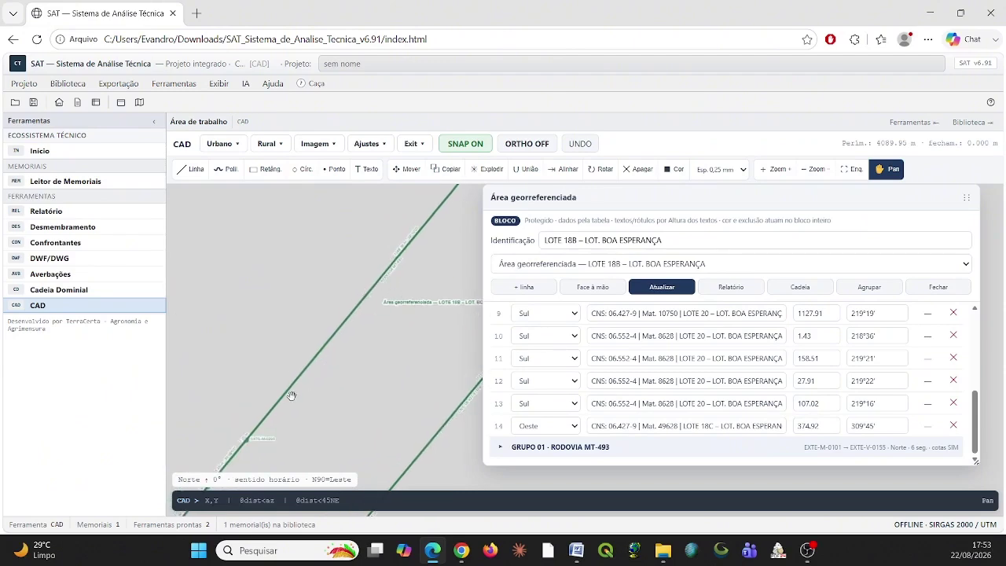
mouse_move(292, 396)
left_mouse_down()
mouse_move(385, 275)
mouse_move(256, 364)
left_mouse_up()
left_click_drag(421, 265, 394, 328)
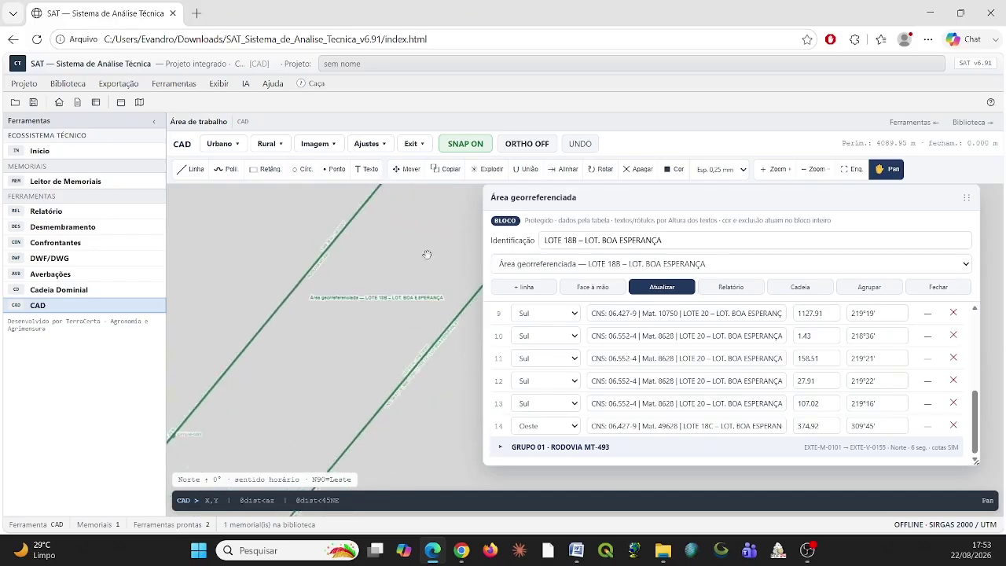
left_click_drag(427, 256, 378, 319)
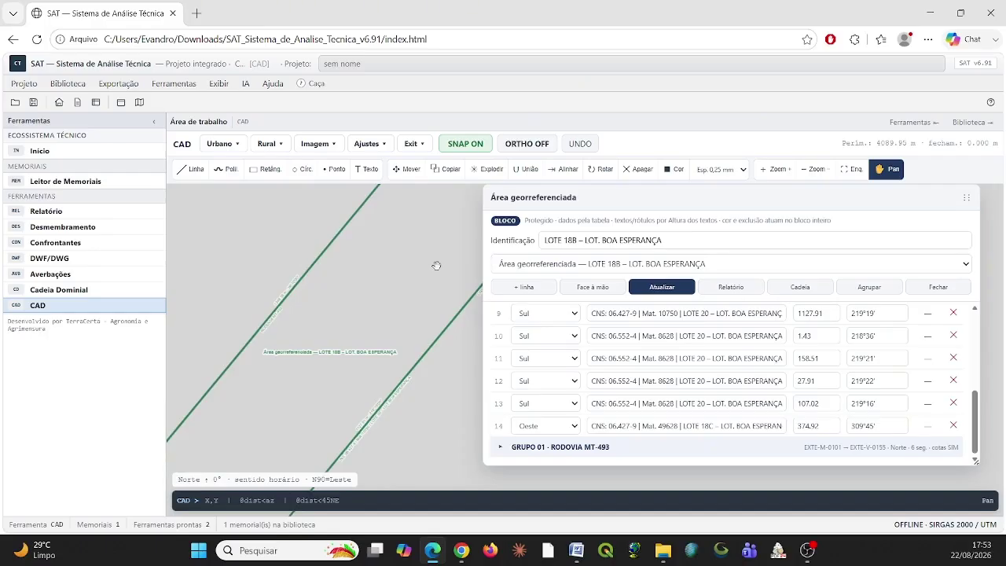
- Start a confrontation group for RIO FERRO, MARGEM ESQUERDA, JUSANTE with initial vertex EXTE-V-0155 and final vertex EXTE-V-0148
scroll(973, 416, "up", 5)
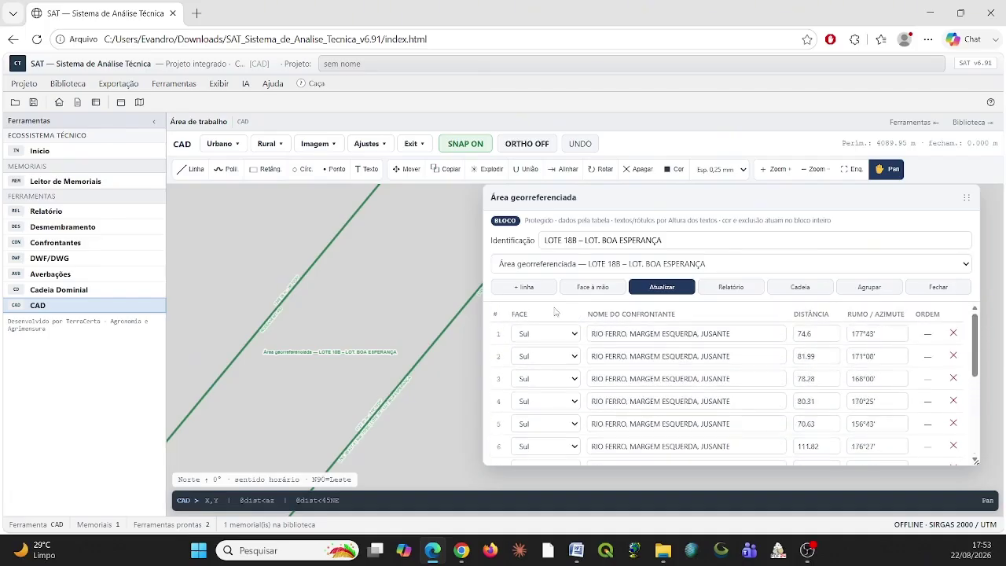
left_click(870, 288)
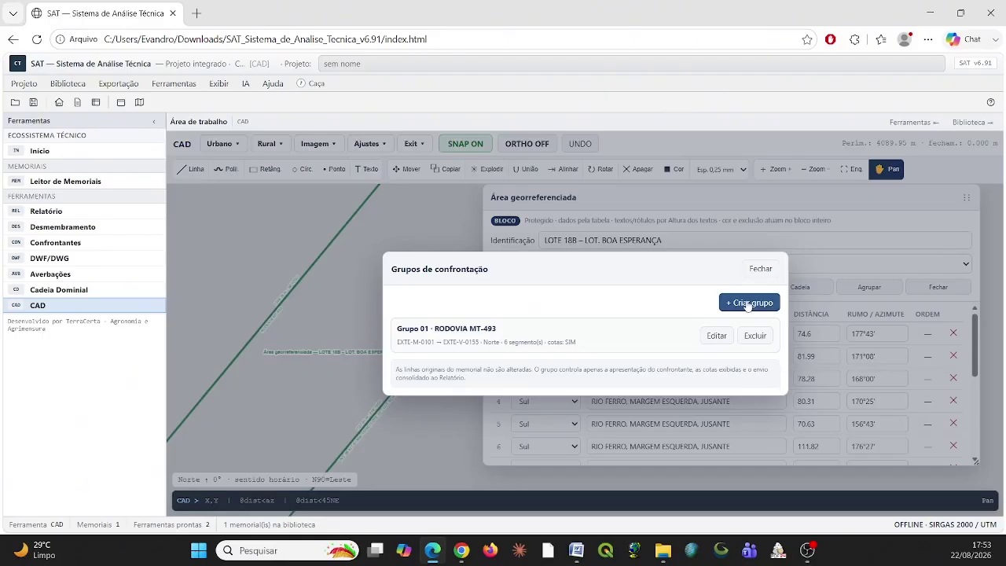
left_click(748, 305)
left_click(534, 325)
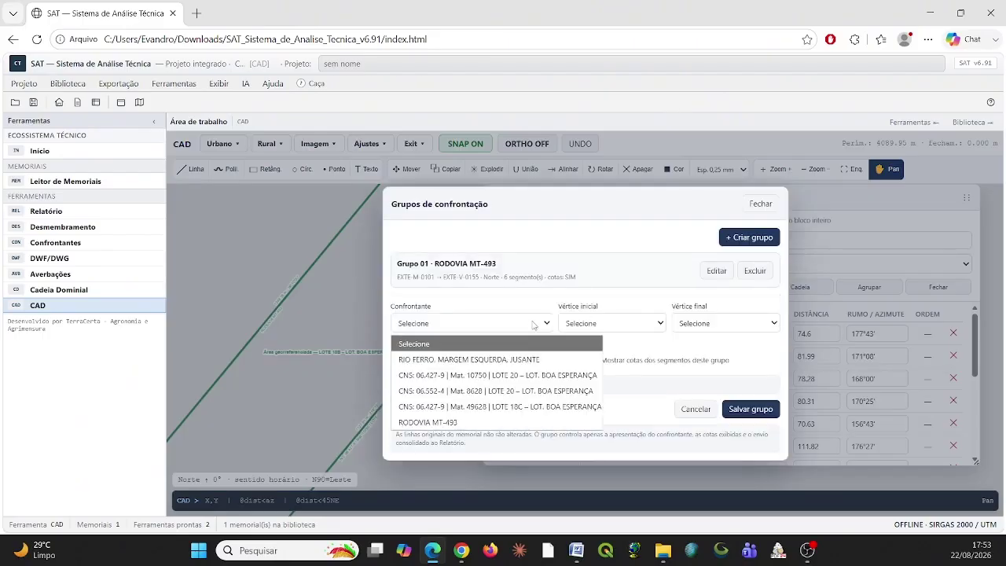
left_click(521, 359)
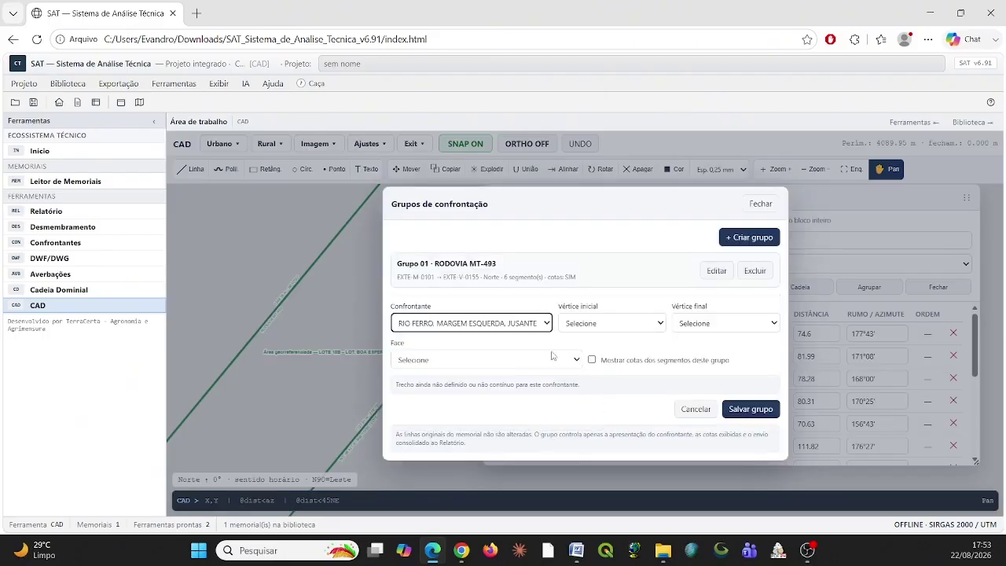
left_click(637, 324)
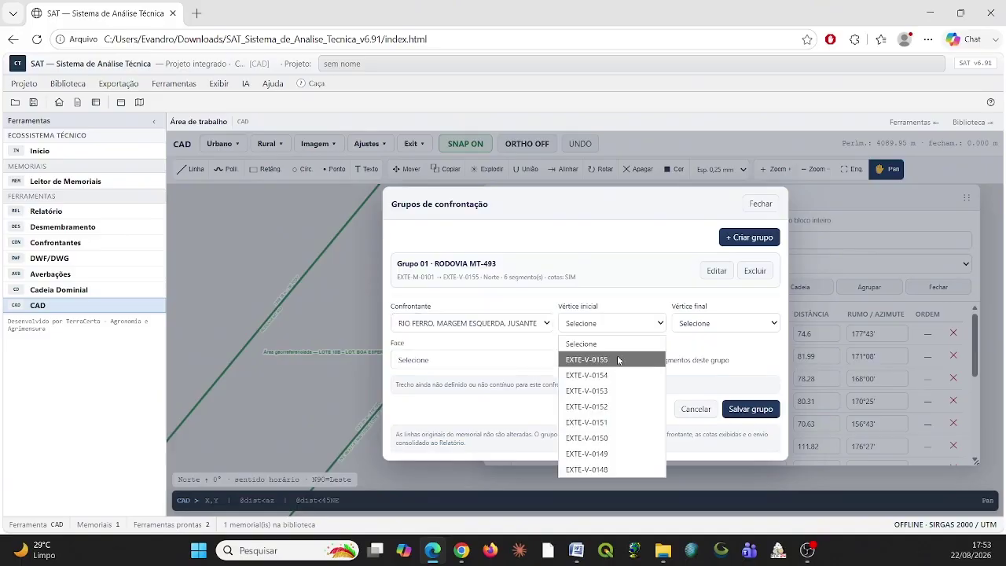
left_click(618, 360)
left_click(709, 324)
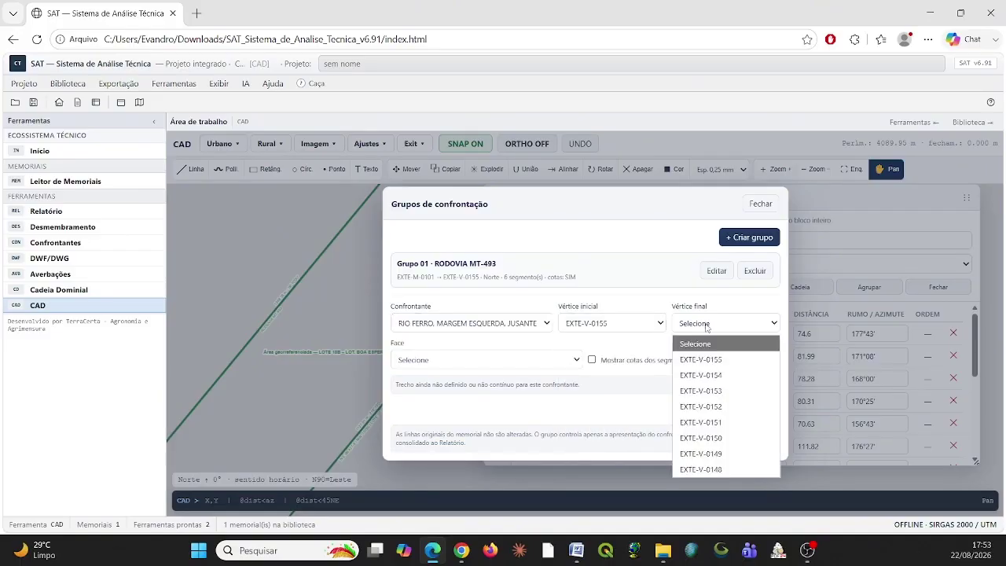
left_click(724, 470)
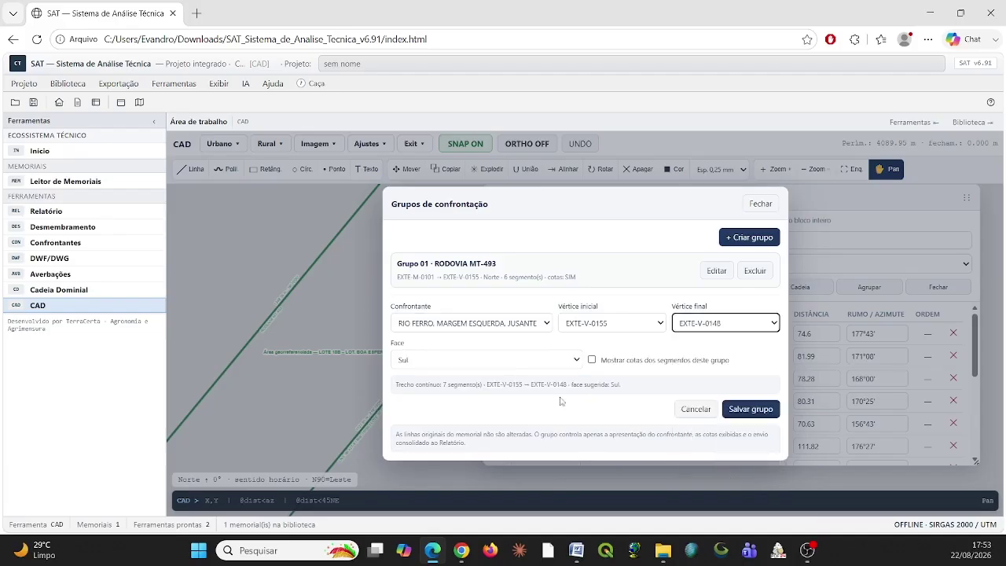
- Set the river group's face to Leste, save the group without segment dimensions and close the groups dialog
left_click(420, 361)
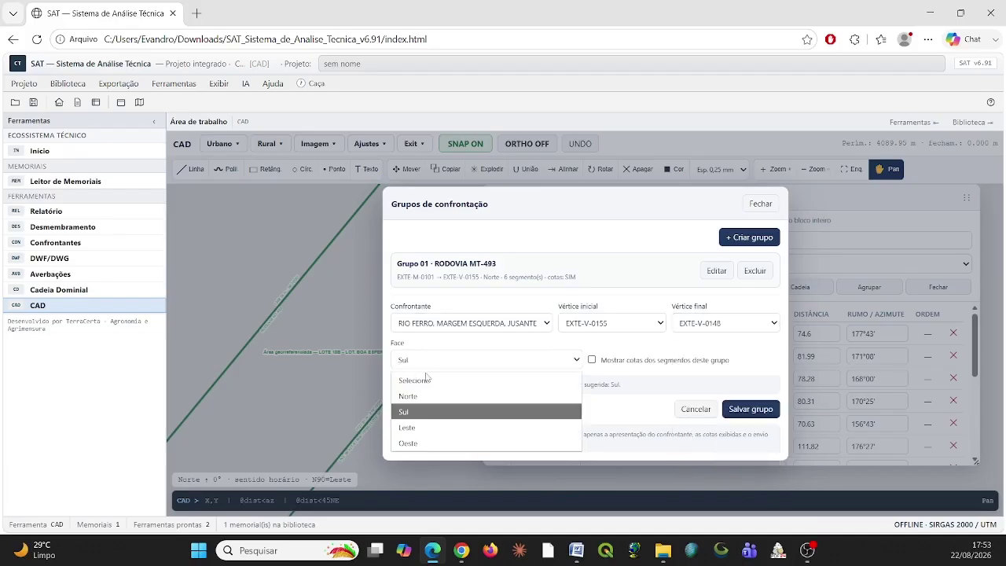
left_click(443, 427)
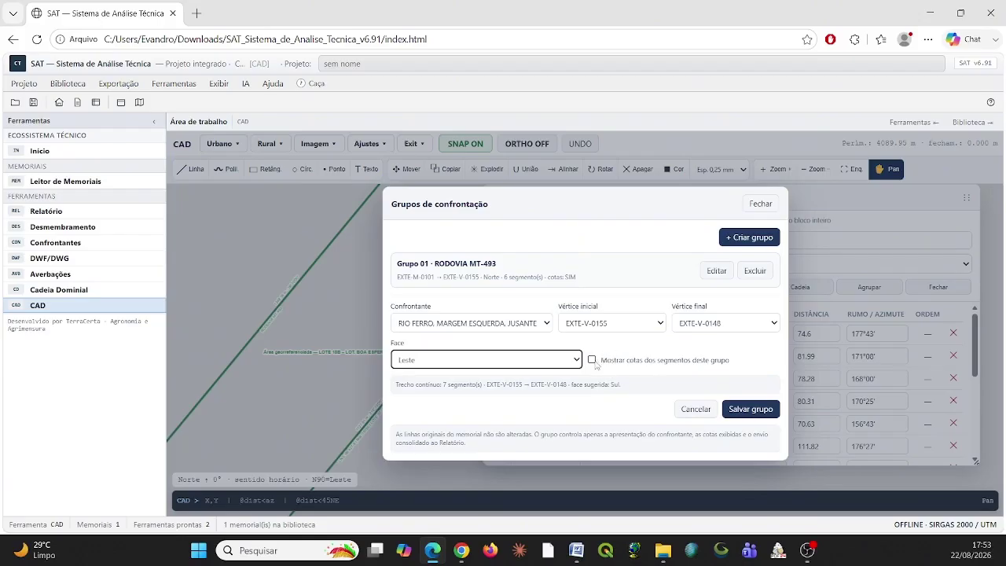
left_click(738, 410)
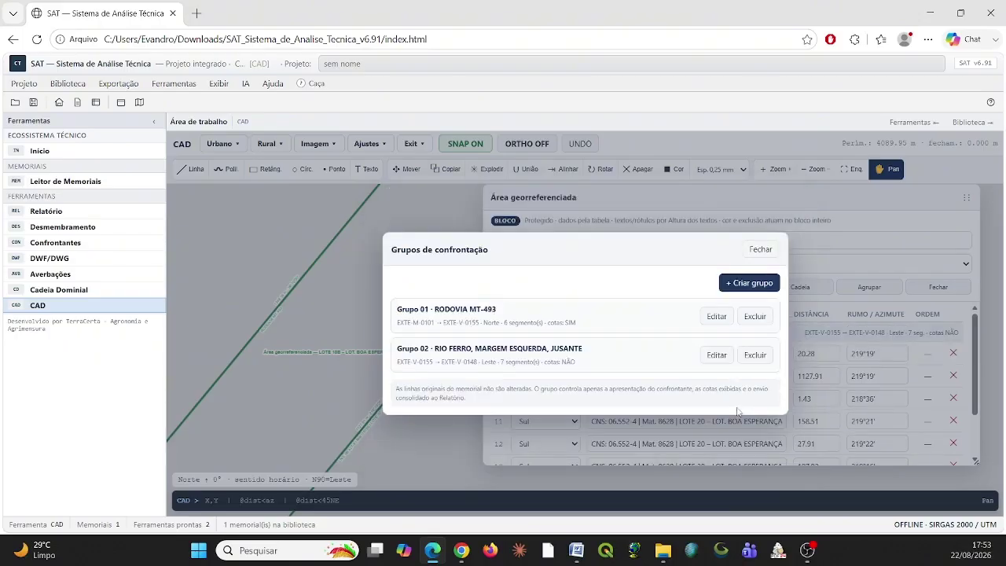
left_click(761, 249)
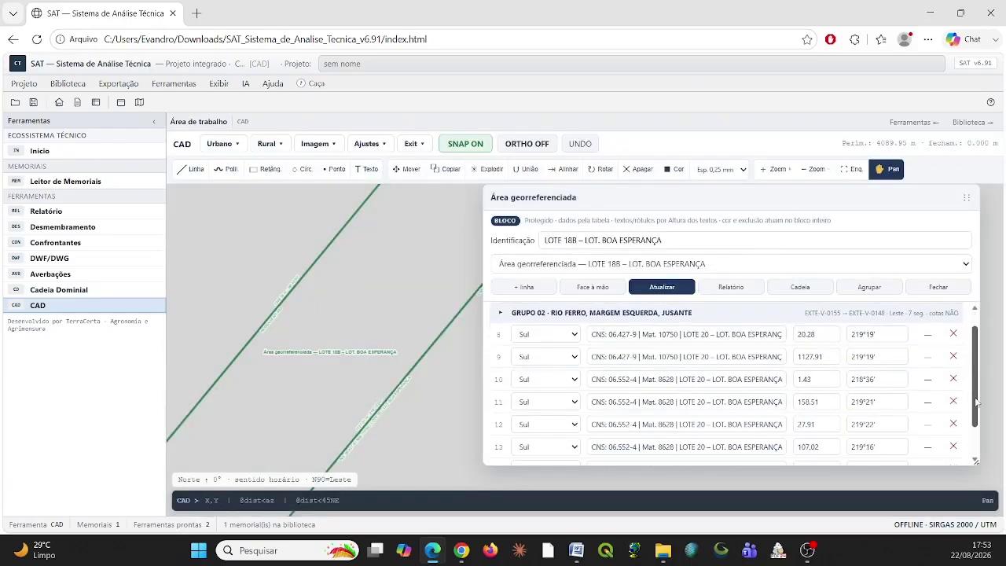
- Examine the ungrouped LOTE 20 and LOTE 18C rows of the boundary table against the parcel's southeast side and southern corner
scroll(755, 344, "down", 1)
scroll(755, 343, "up", 1)
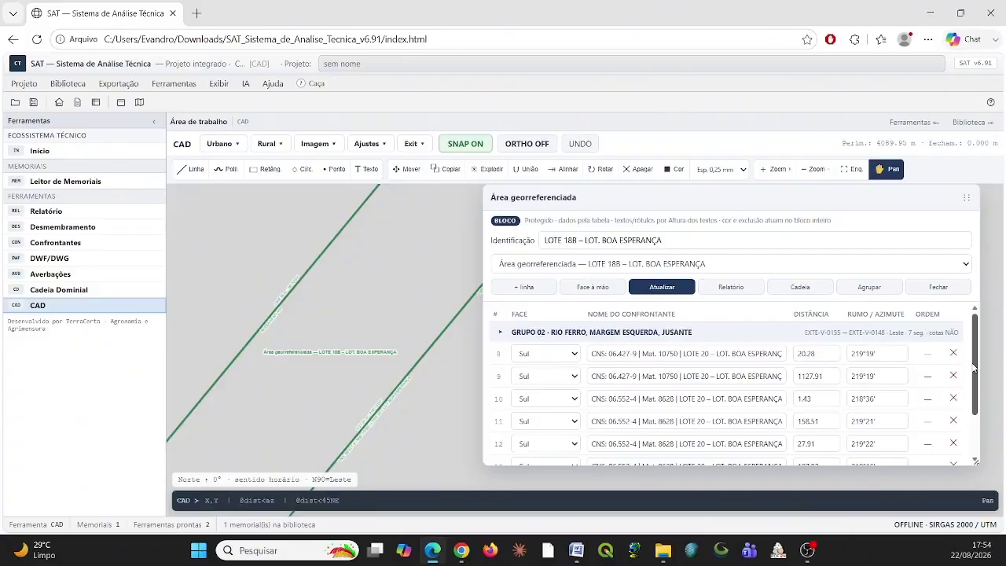
scroll(936, 442, "down", 2)
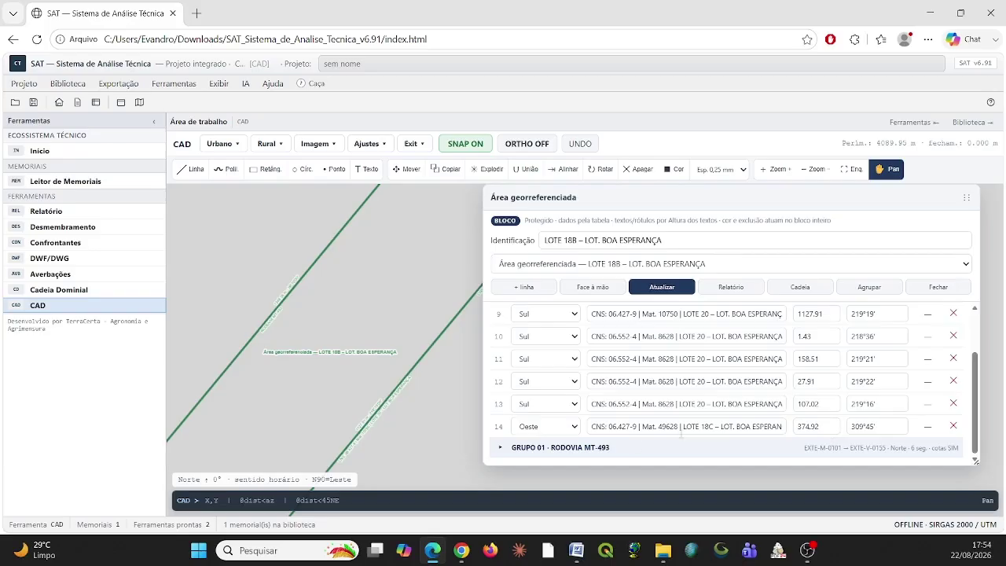
left_click_drag(392, 371, 390, 217)
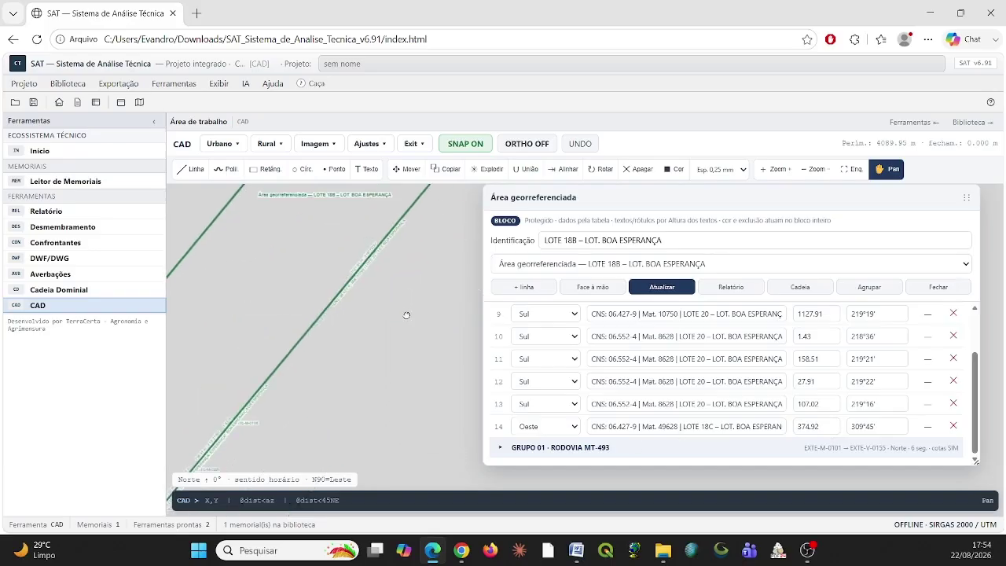
mouse_move(354, 368)
left_mouse_down()
mouse_move(385, 320)
mouse_move(414, 308)
left_mouse_up()
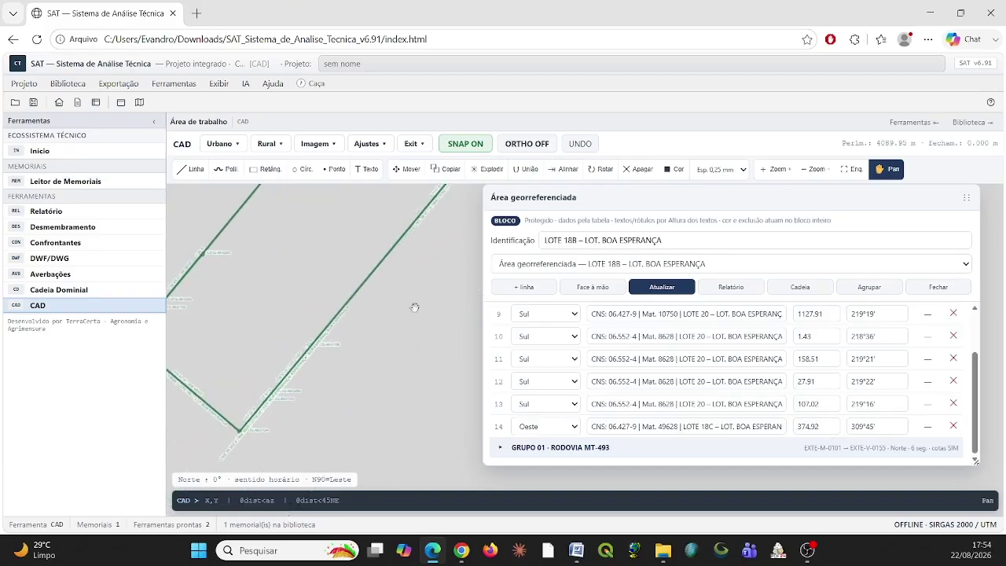
mouse_move(975, 377)
left_mouse_down()
mouse_move(974, 325)
mouse_move(964, 366)
left_mouse_up()
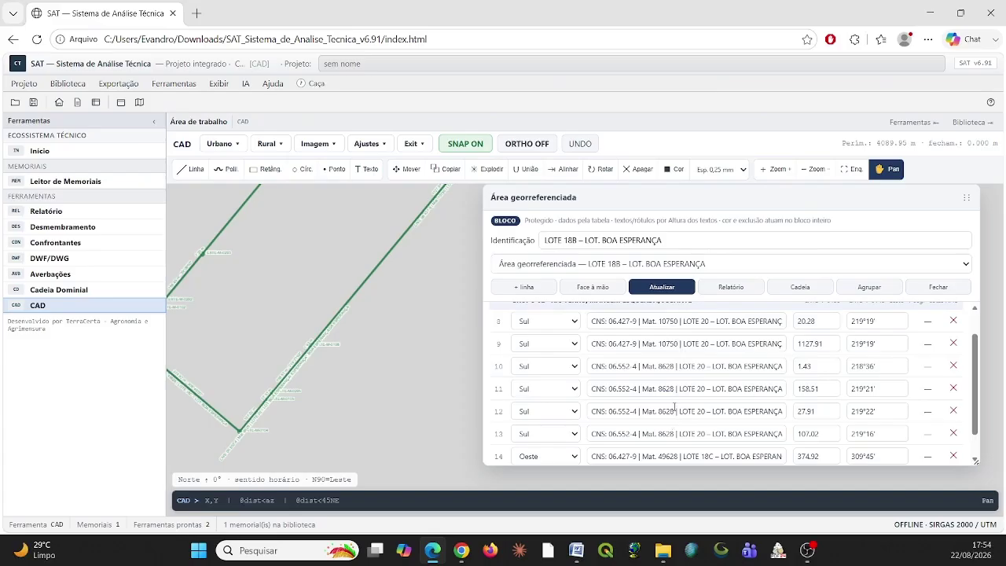
- Create and save a confrontation group for LOTE 20, Mat. 10750, from EXTE-V-0148 to EXTE-M-0296, with segment dimensions enabled
left_click(872, 287)
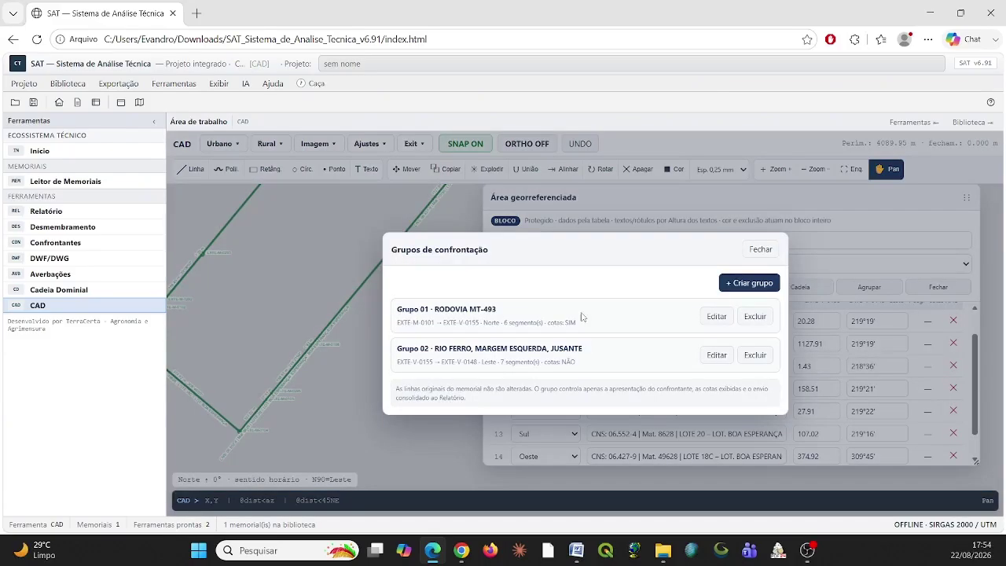
left_click(749, 284)
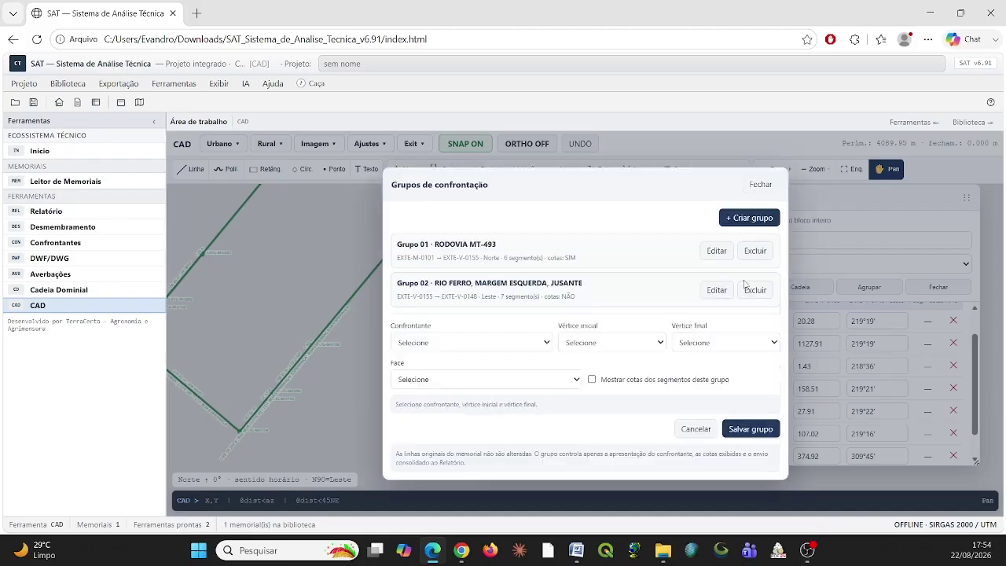
left_click(501, 342)
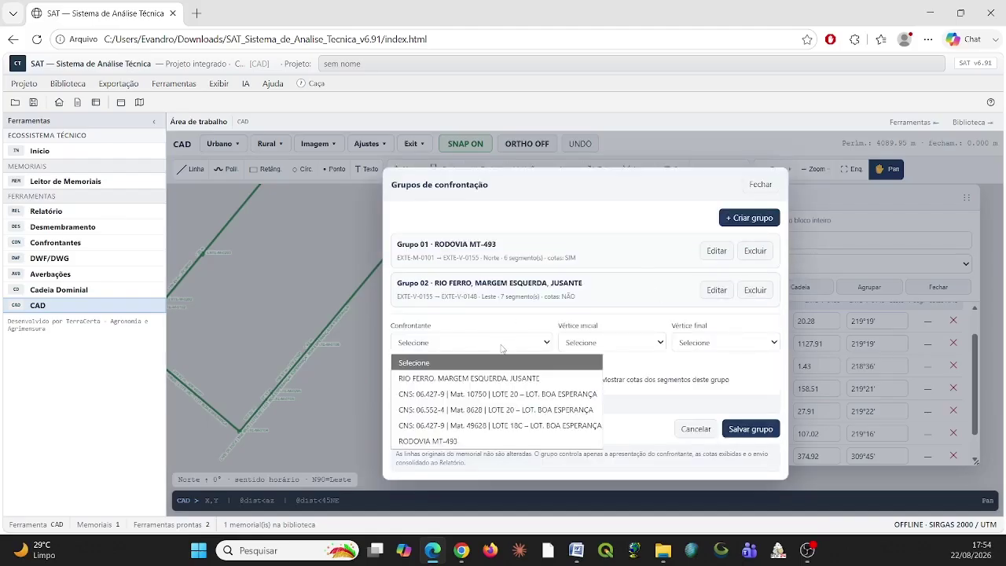
left_click(513, 394)
left_click(598, 344)
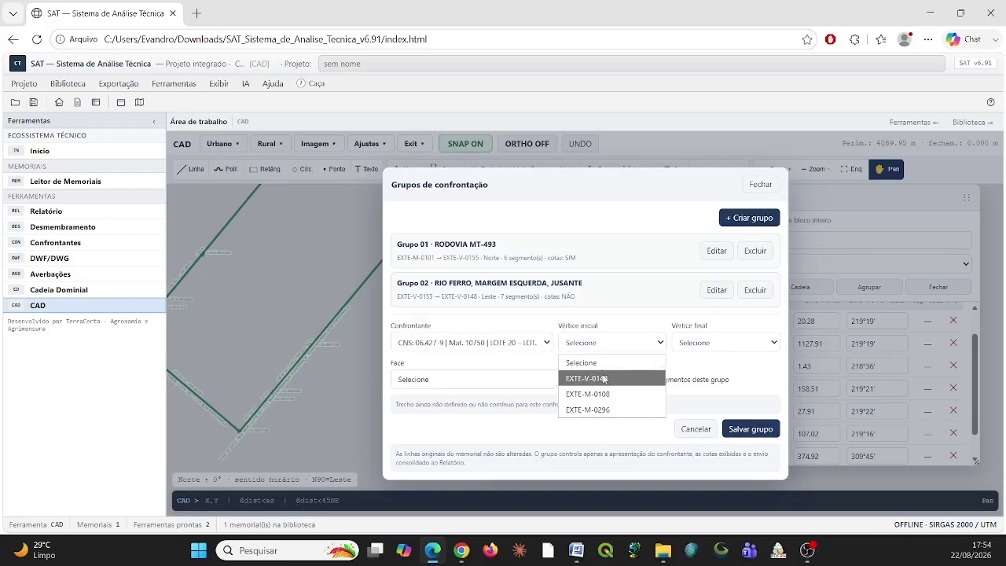
left_click(602, 378)
left_click(728, 344)
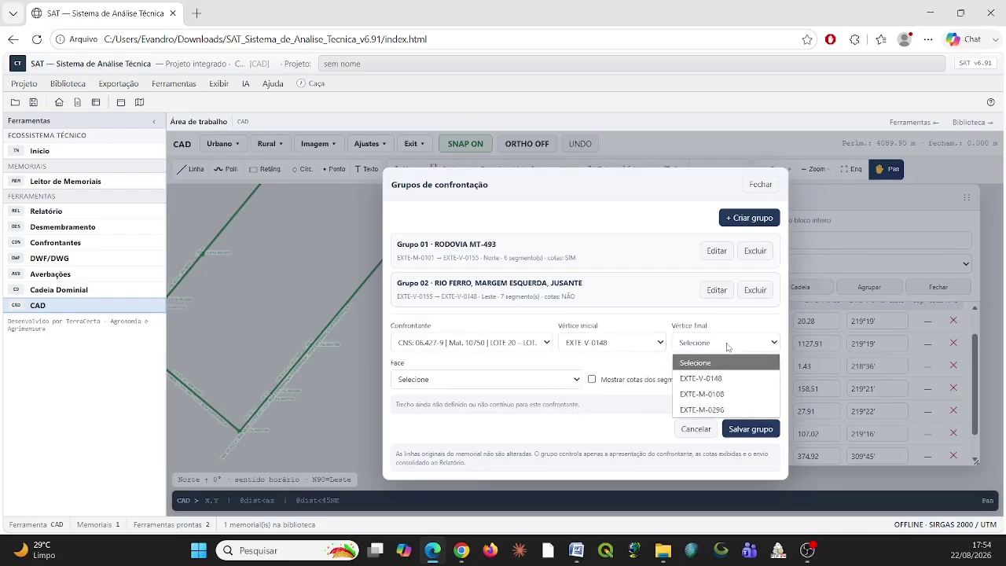
left_click(722, 410)
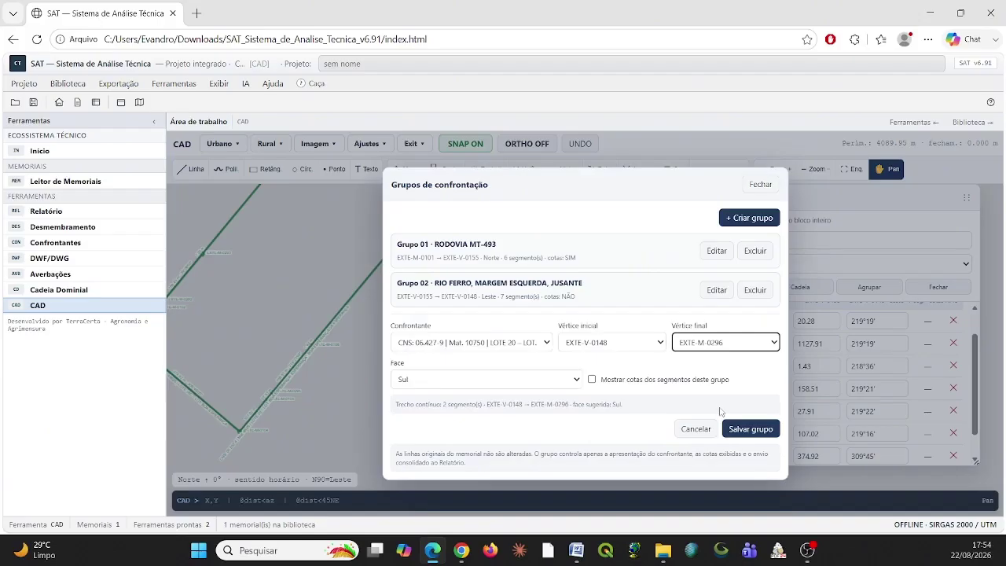
left_click(592, 381)
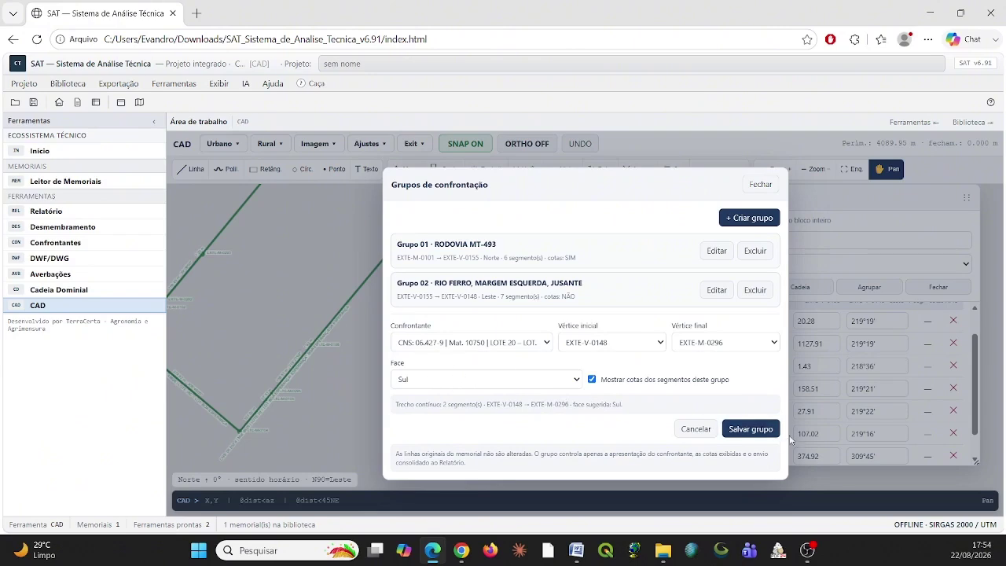
left_click(753, 429)
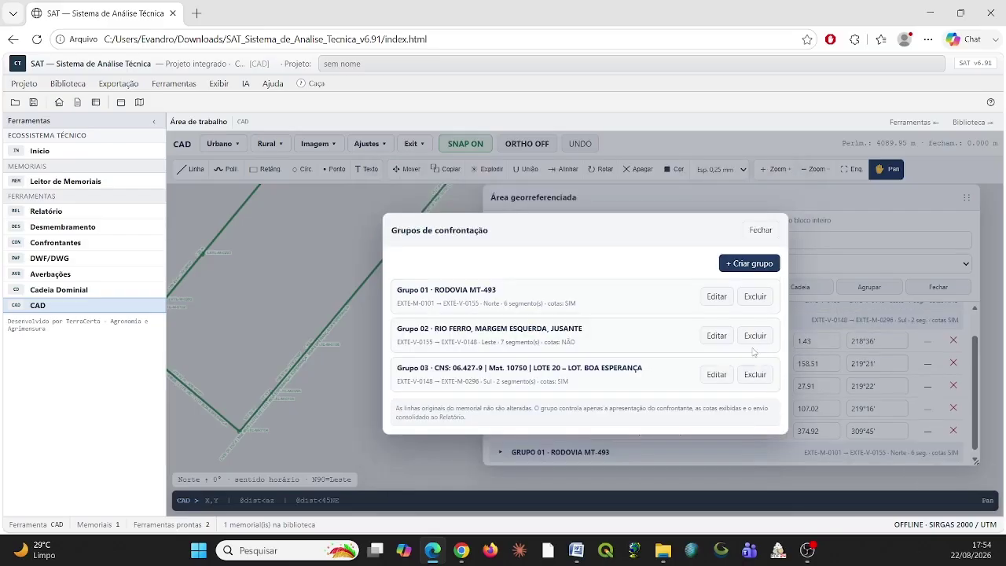
- Start a confrontation group for LOTE 20, Mat. 8628, with initial vertex EXTE-M-0296 and final vertex EXTE-M-0104
left_click(738, 264)
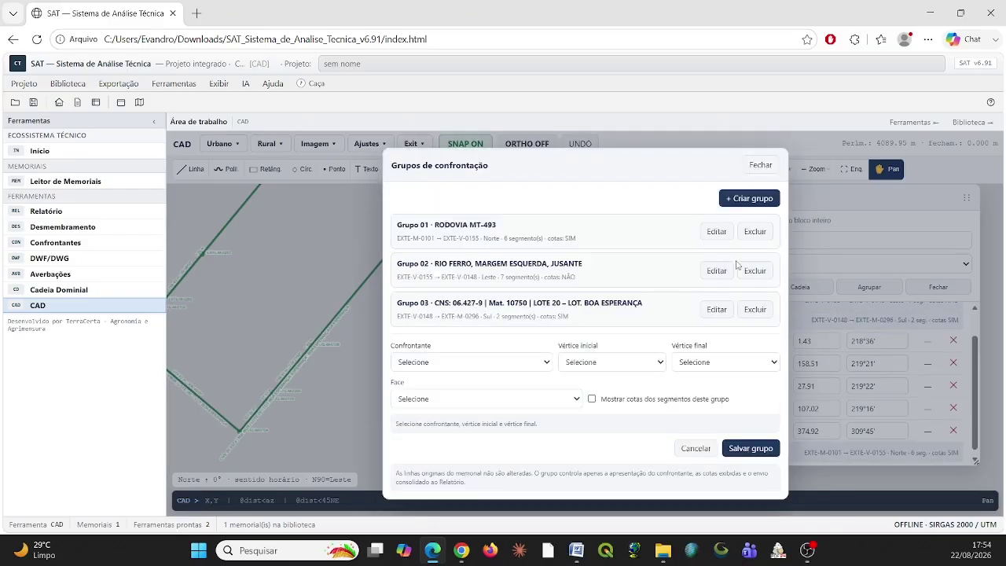
left_click(548, 364)
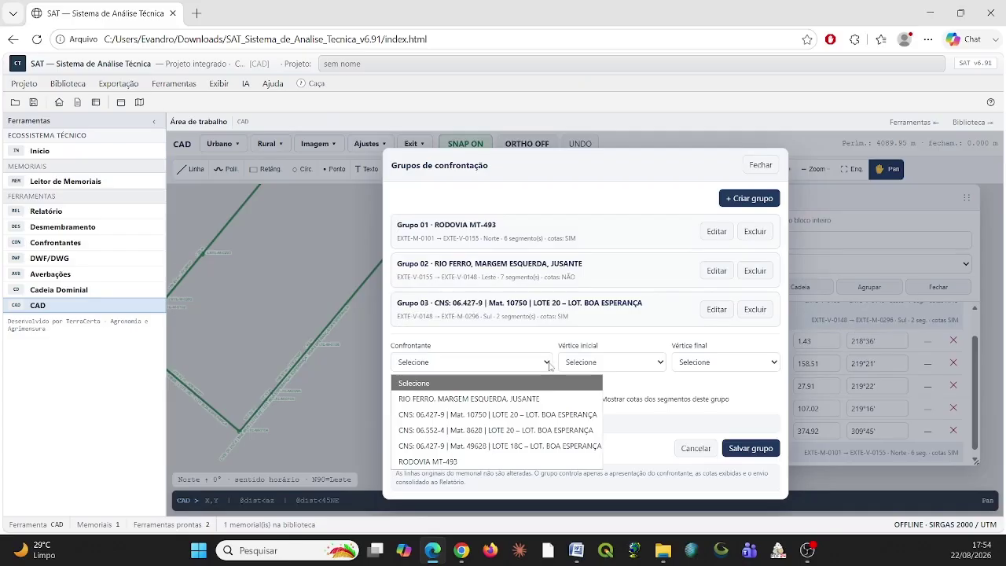
left_click(537, 430)
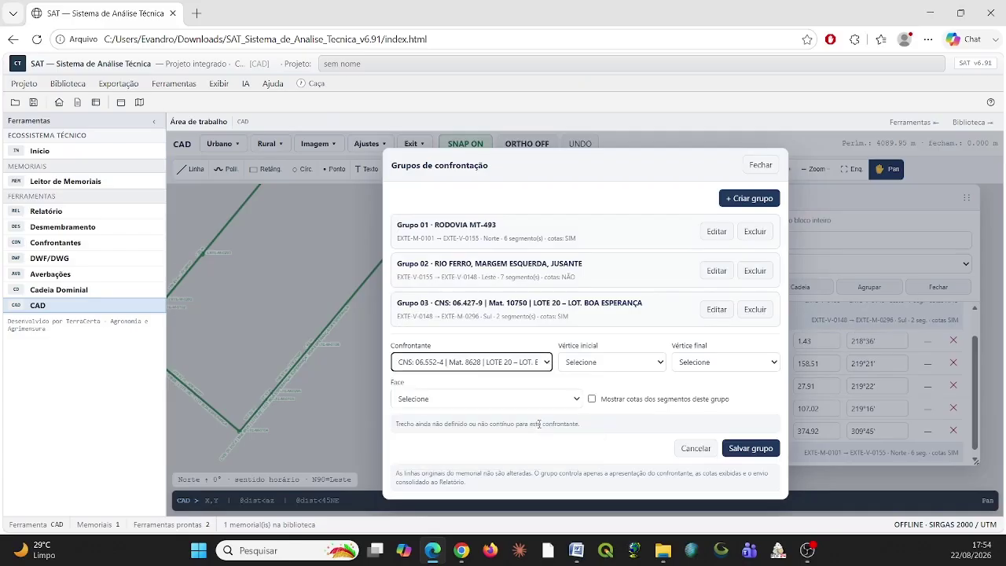
left_click(619, 364)
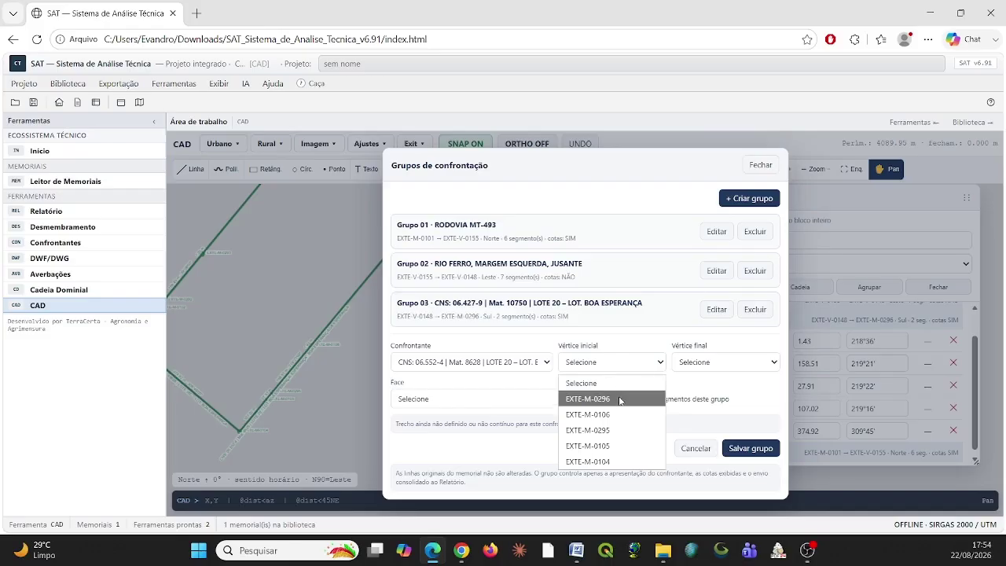
left_click(620, 399)
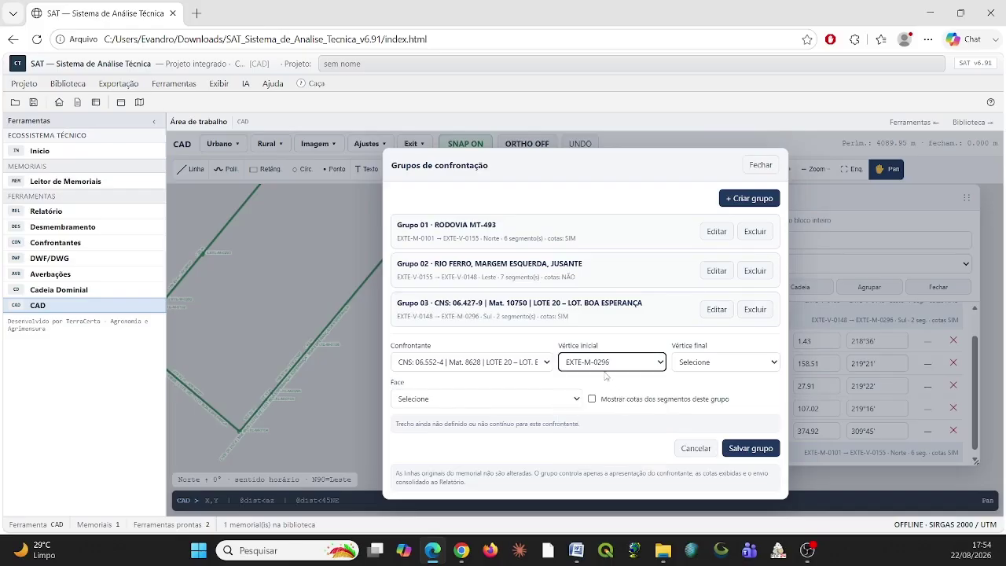
left_click(690, 364)
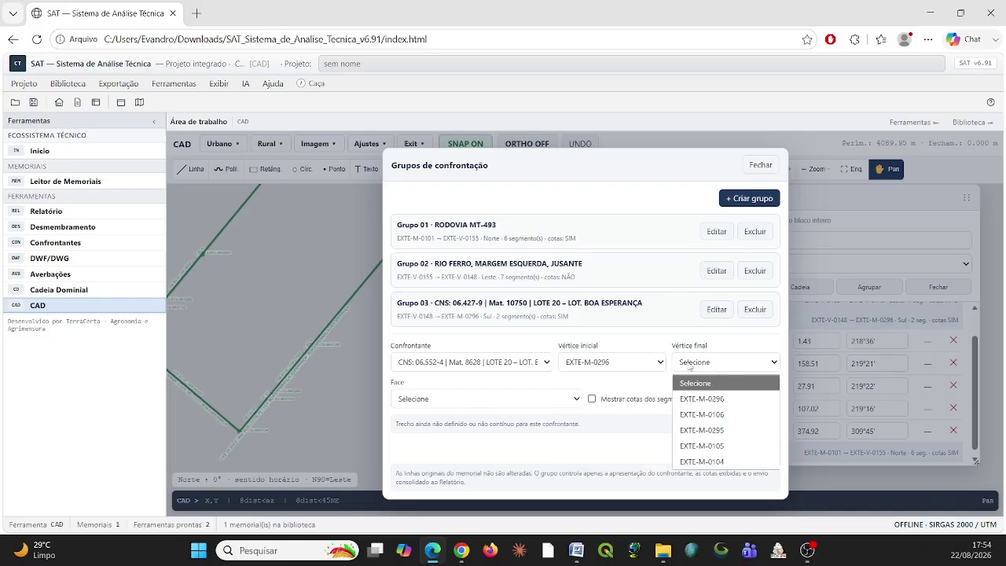
left_click(702, 461)
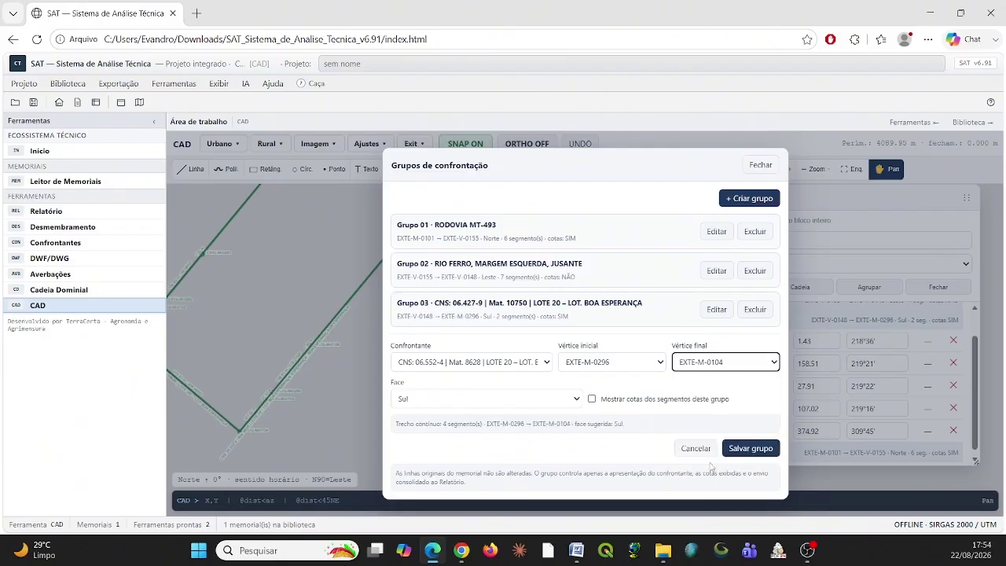
- Set the new group's face to Sul, enable its segment dimensions, save the group and close the groups dialog
left_click(438, 400)
left_click(452, 454)
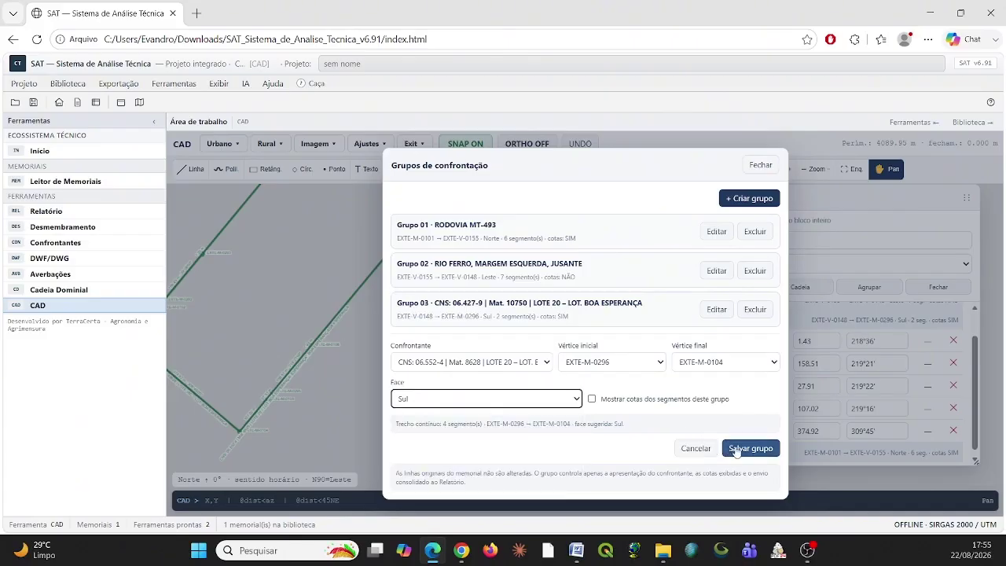
left_click(593, 399)
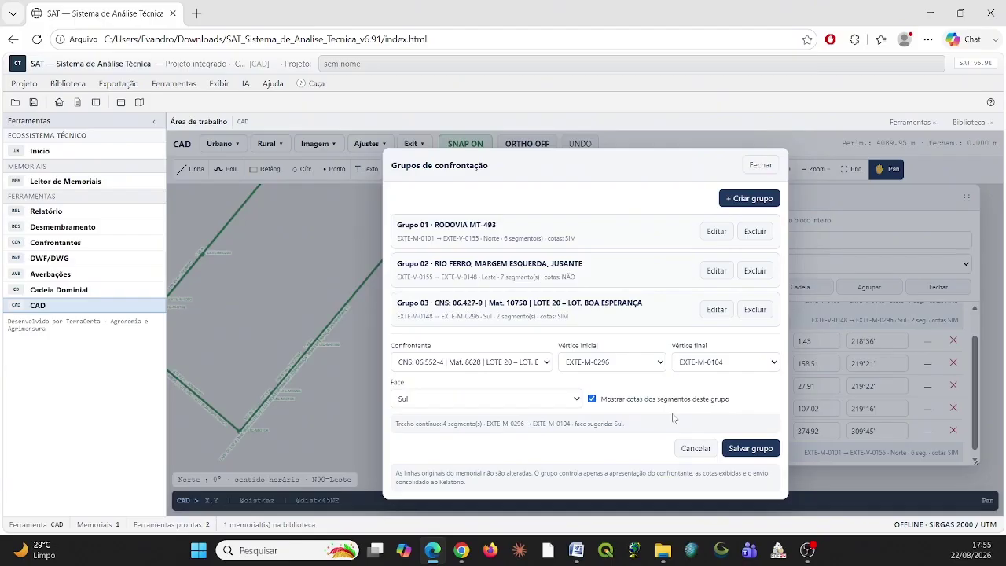
left_click(743, 449)
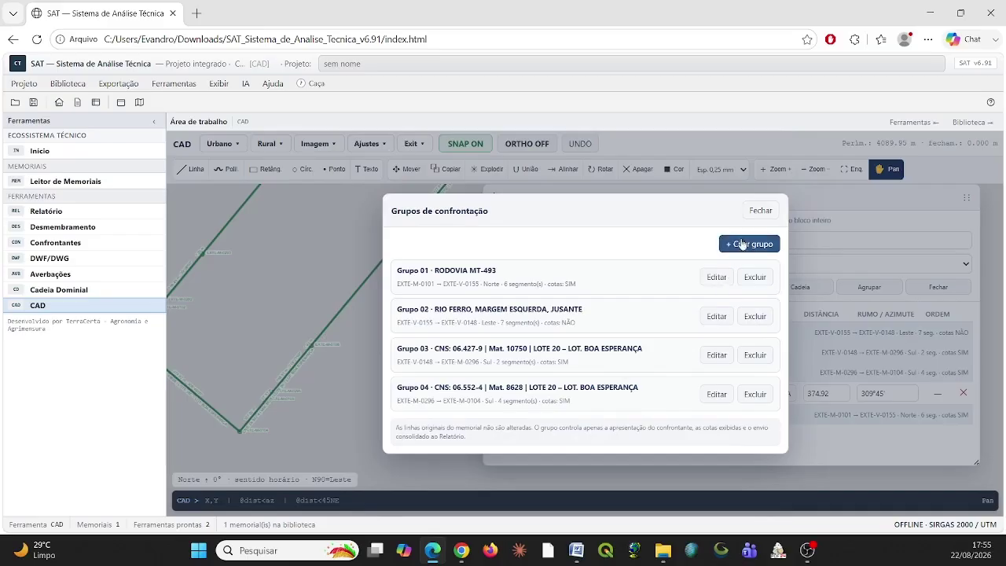
left_click(760, 210)
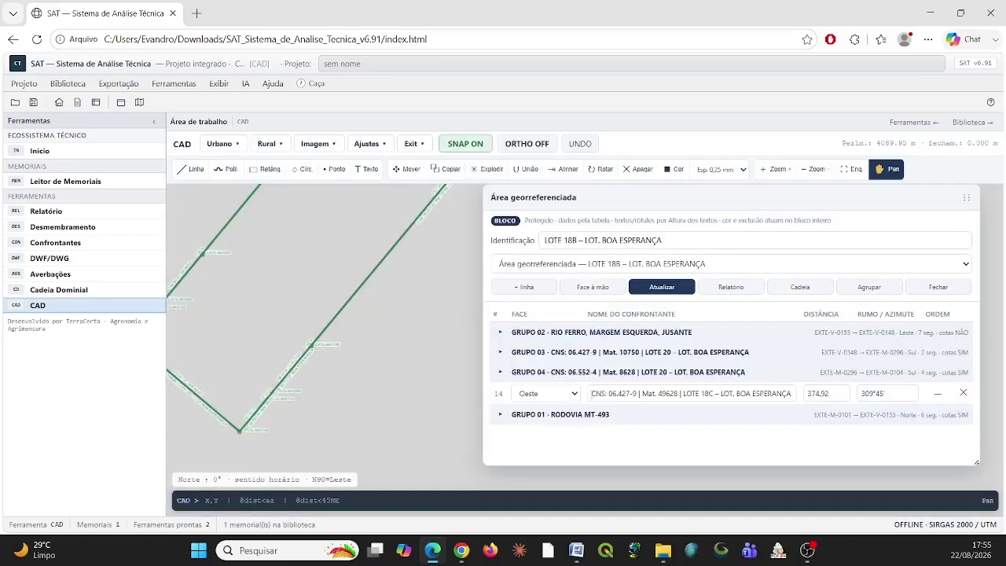
- Check the LOTE 18C row's face against the parcel's southwest side and close the georeferenced area table
left_click_drag(366, 398, 405, 387)
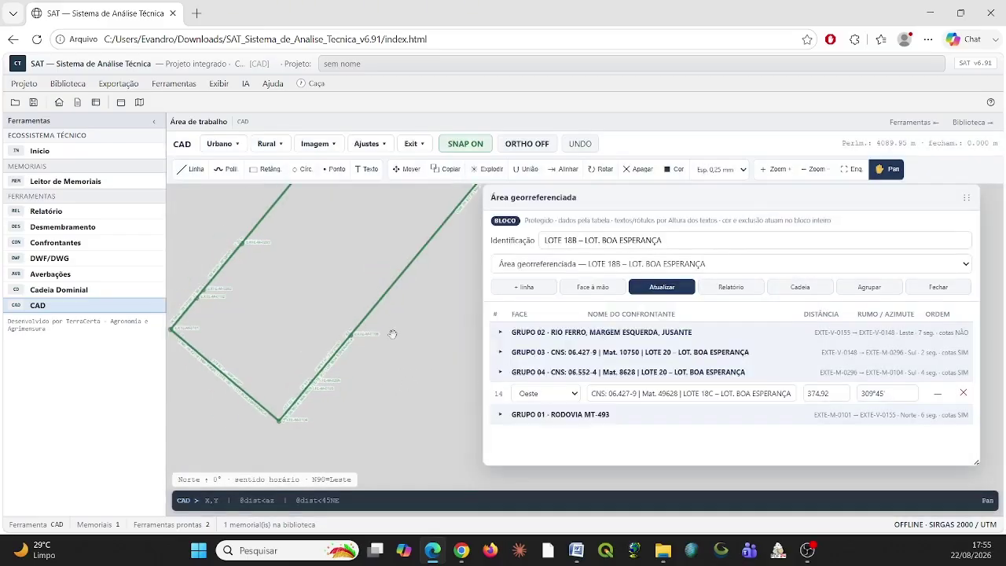
left_click(554, 395)
left_click(546, 473)
left_click_drag(442, 381, 429, 382)
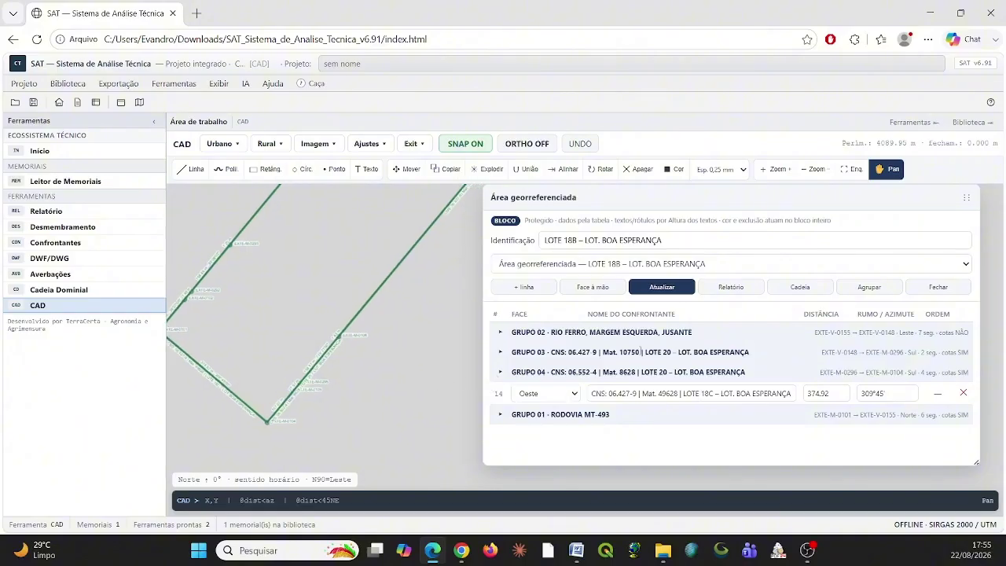
left_click(930, 286)
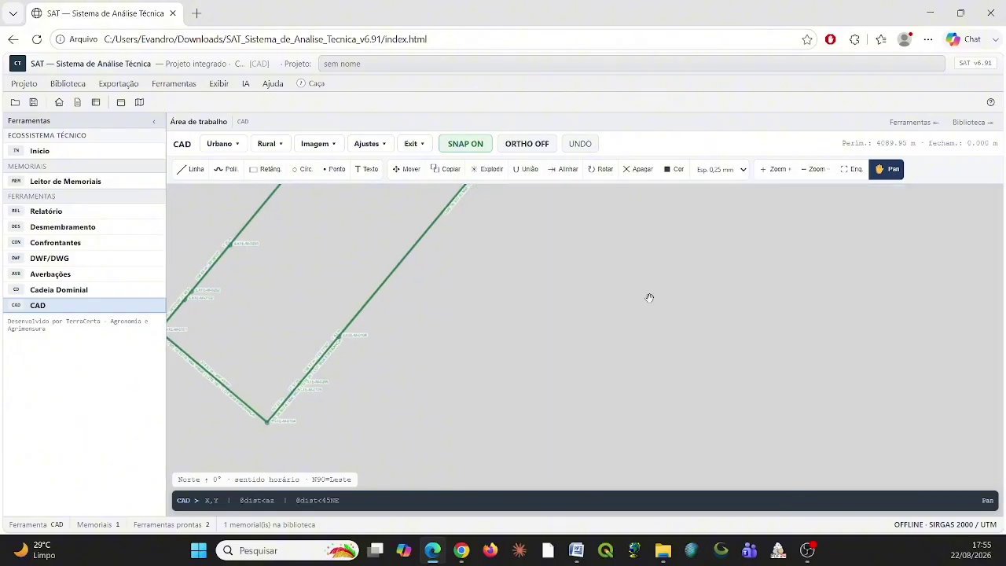
- Examine the parcel's two long sides and overall outline with their grouped boundary labels
left_click_drag(649, 294, 630, 356)
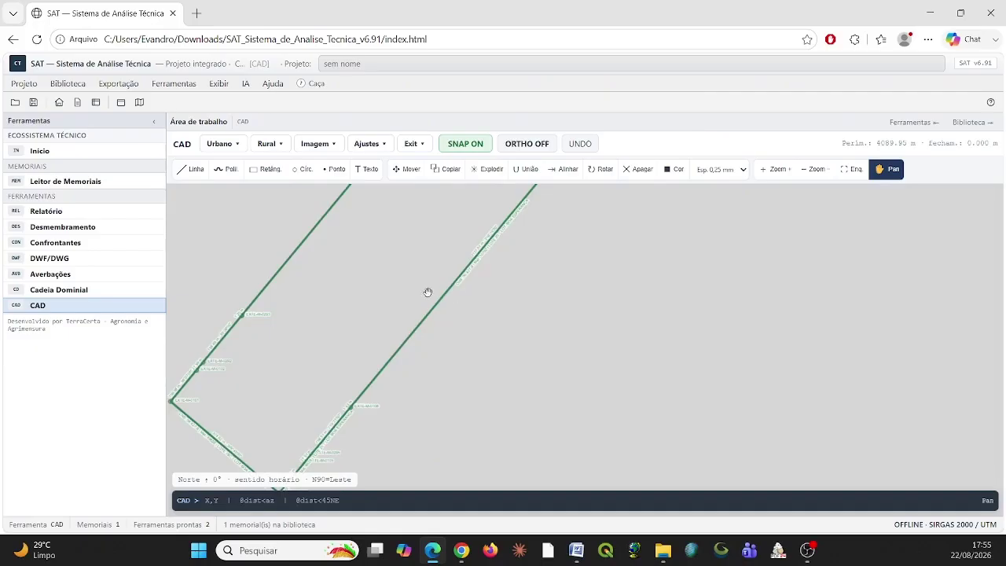
left_click_drag(427, 291, 435, 416)
mouse_move(496, 266)
left_mouse_down()
mouse_move(490, 415)
mouse_move(461, 459)
mouse_move(544, 314)
left_mouse_up()
mouse_move(423, 418)
left_mouse_down()
mouse_move(478, 360)
mouse_move(470, 325)
mouse_move(386, 345)
left_mouse_up()
left_click_drag(608, 377, 606, 402)
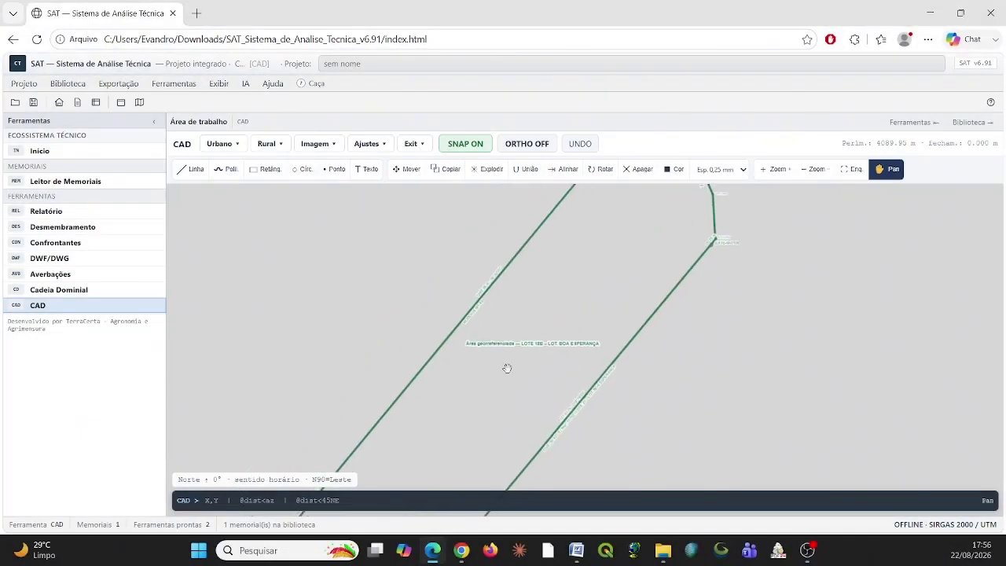
left_click(814, 169)
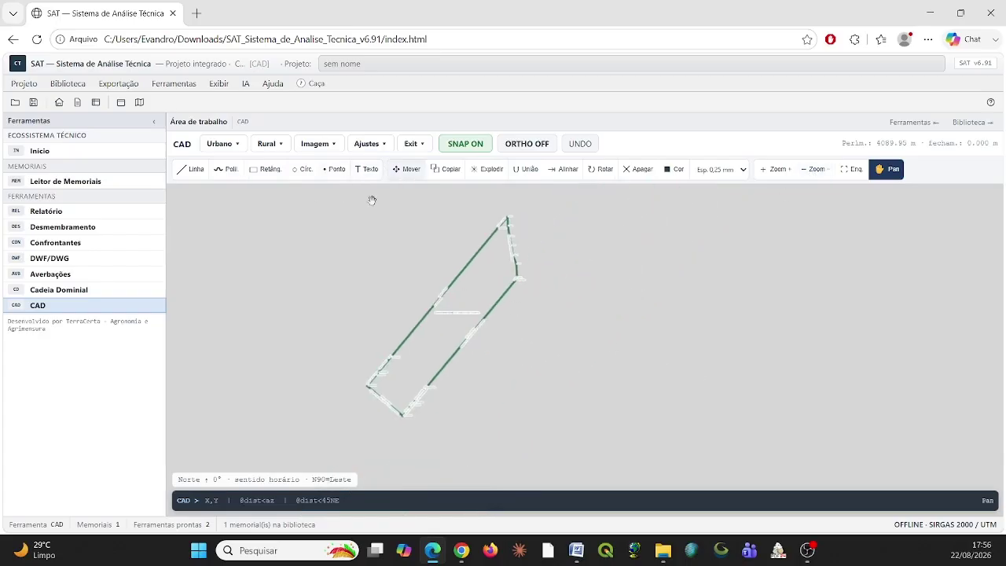
key("Escape")
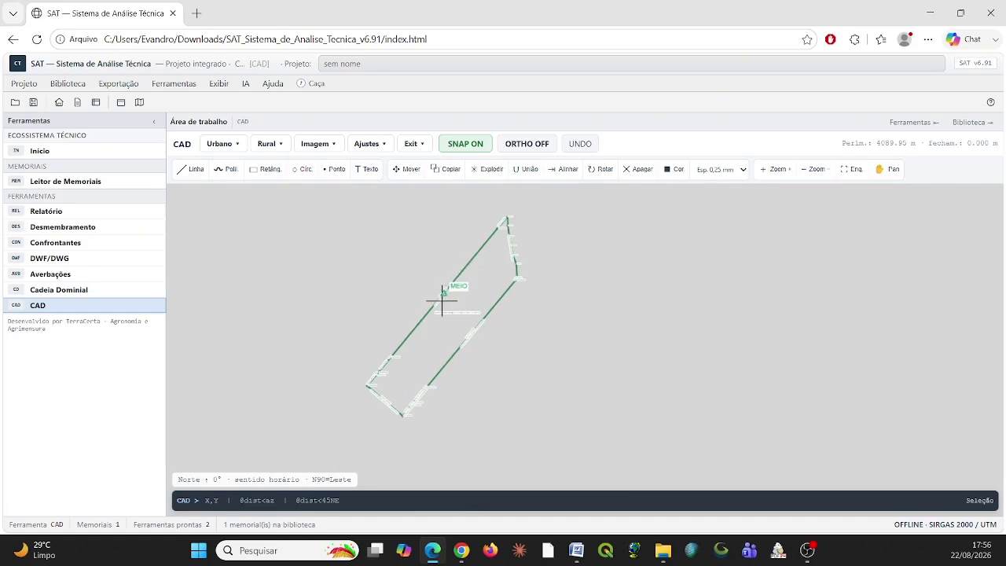
left_click(887, 169)
mouse_move(579, 299)
left_mouse_down()
mouse_move(759, 310)
mouse_move(550, 301)
mouse_move(585, 313)
left_mouse_up()
key("Escape")
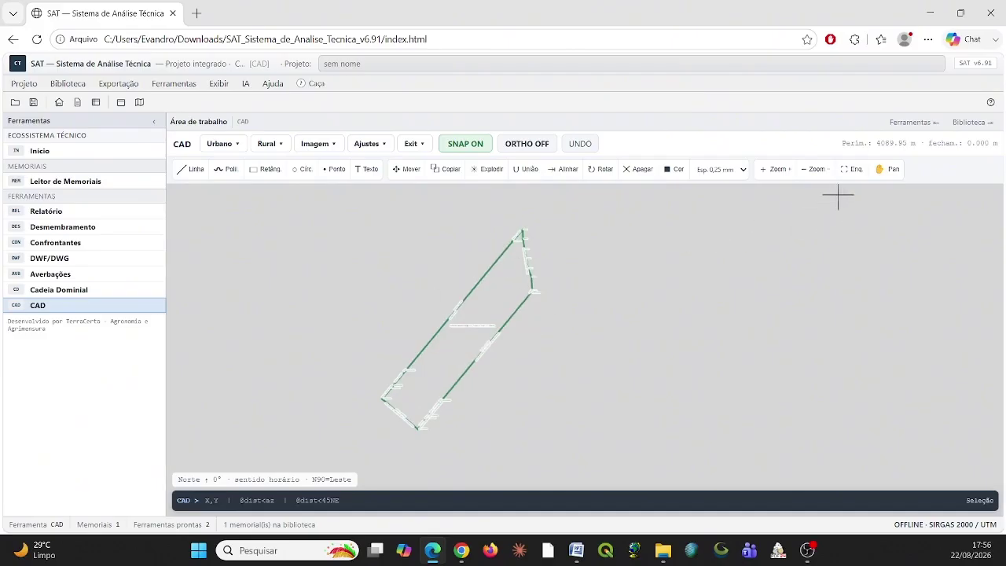
- Examine the labels and vertices along the parcel's river boundary at its northeast end
left_click(781, 171)
left_click(781, 173)
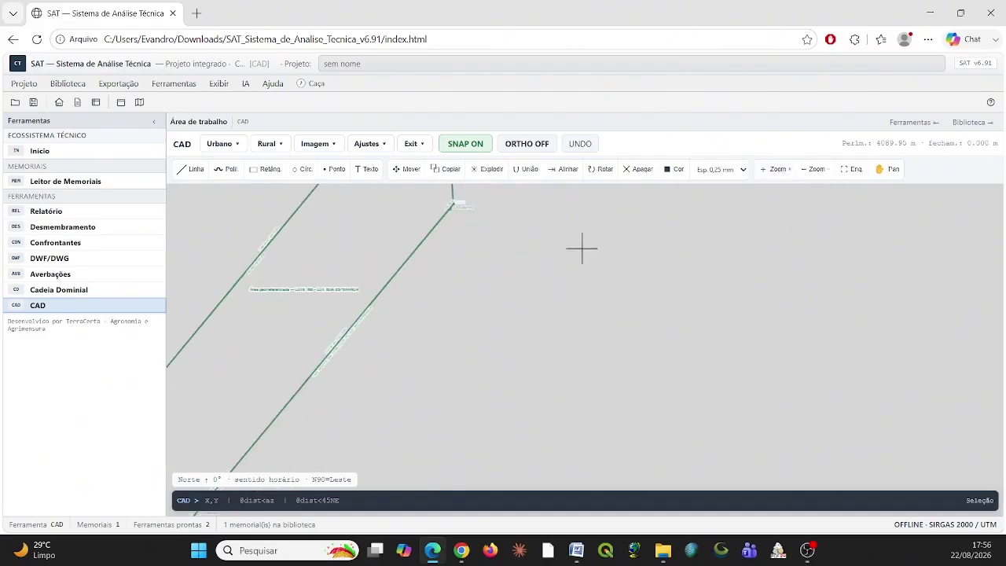
left_click(766, 173)
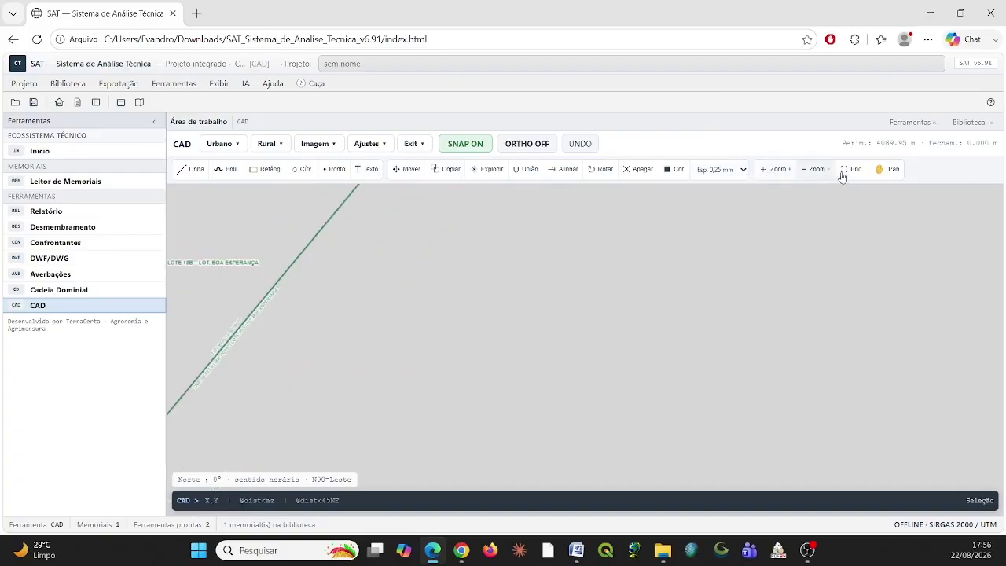
left_click(885, 169)
mouse_move(498, 254)
left_mouse_down()
mouse_move(473, 291)
mouse_move(534, 433)
left_mouse_up()
left_click_drag(508, 226, 539, 356)
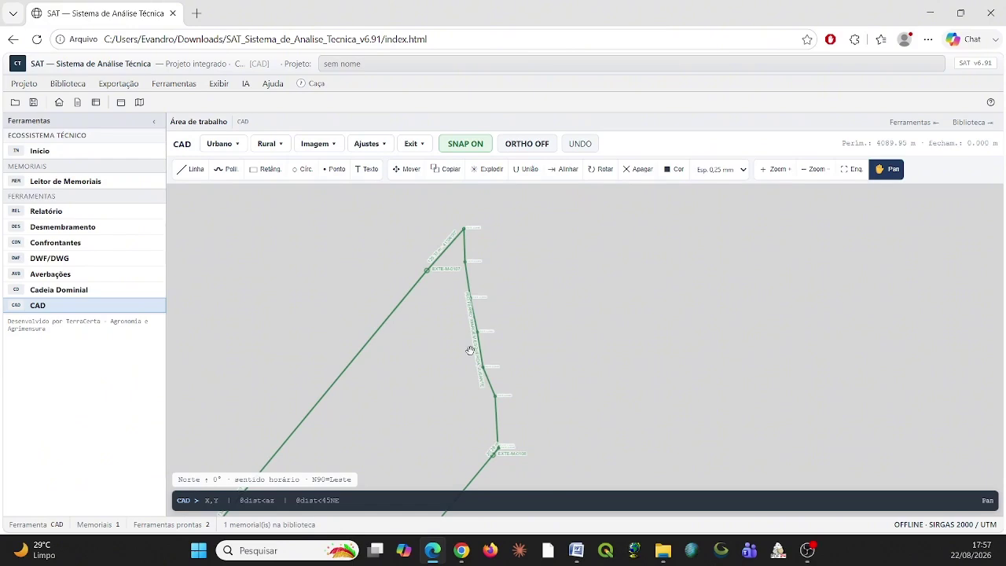
left_click_drag(469, 350, 471, 289)
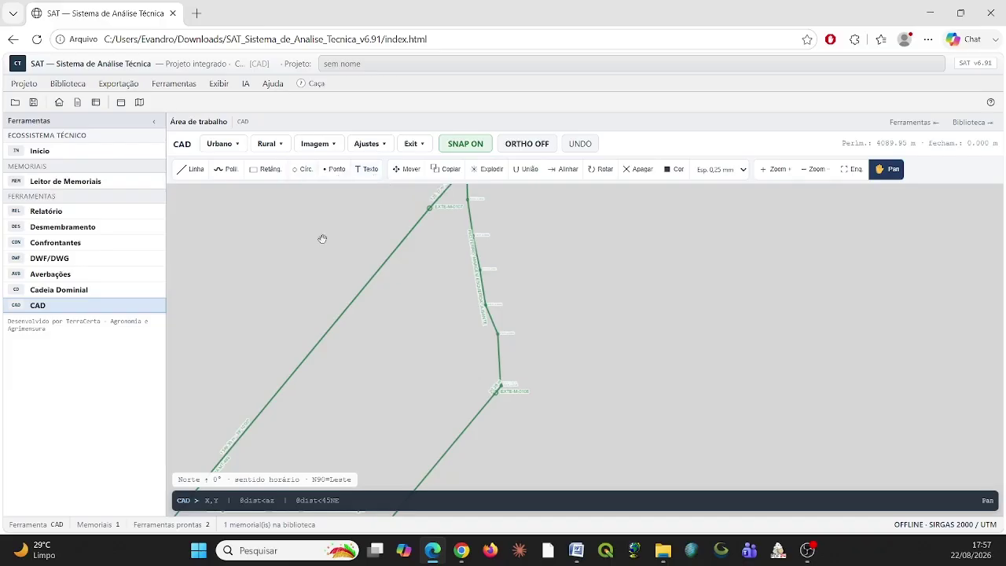
key("Escape")
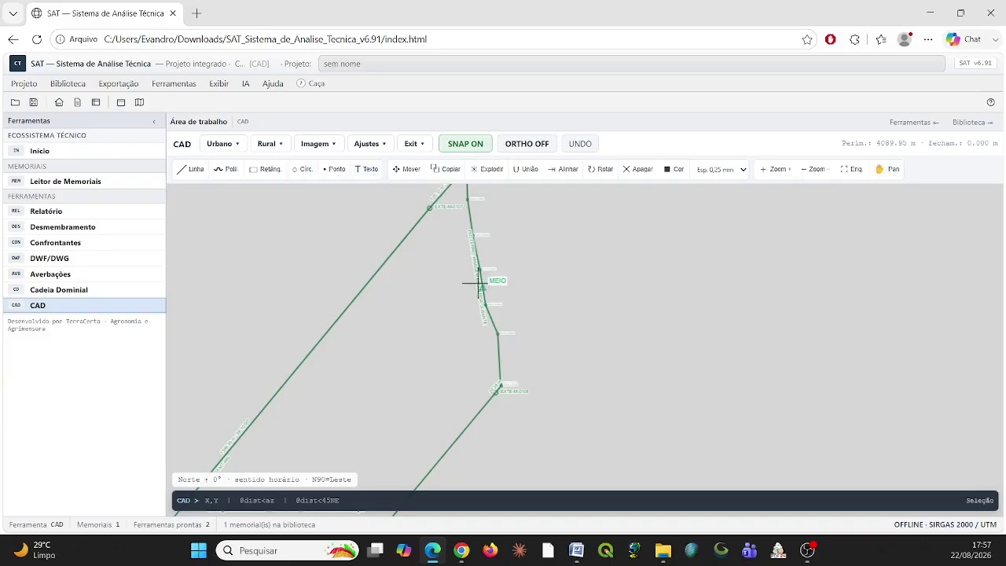
- Send the georeferenced area's neighbours to the technical report and review the entries under the georeferencing data
left_click(383, 264)
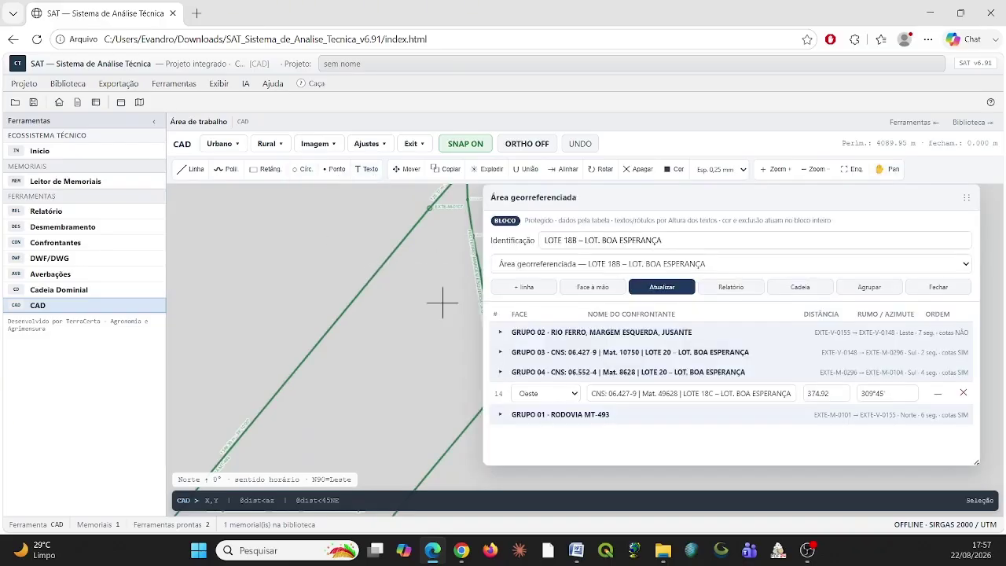
left_click(730, 287)
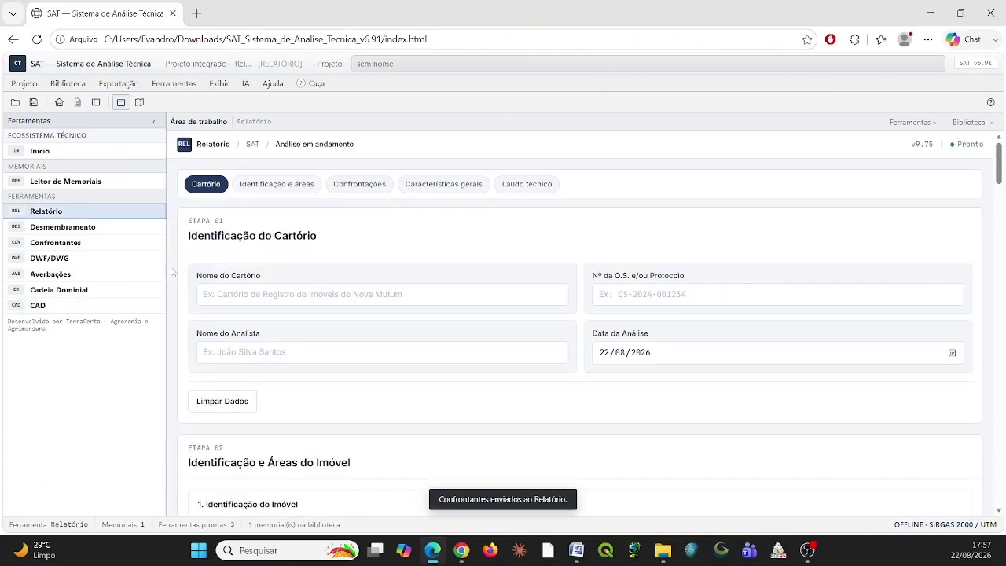
left_click_drag(999, 180, 1005, 300)
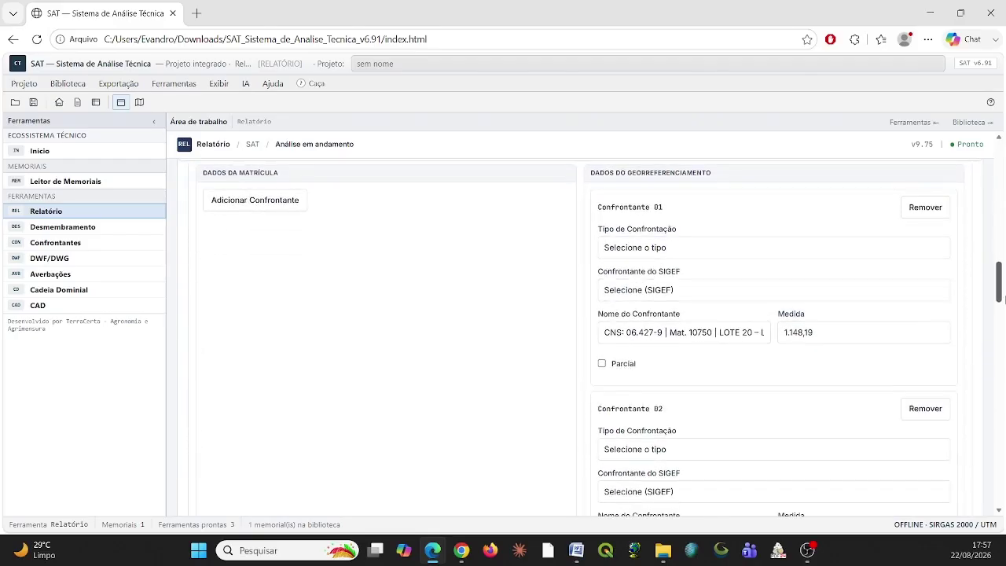
left_click_drag(1002, 300, 1002, 179)
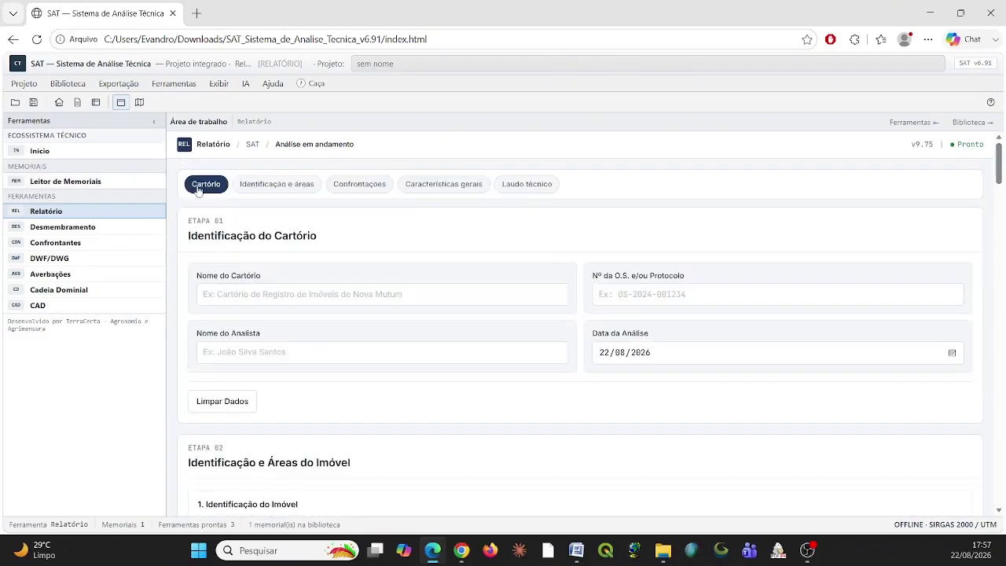
- In the CAD drawing, set the label text height to 30 m for M vertices and 10 m for V vertices
left_click(41, 306)
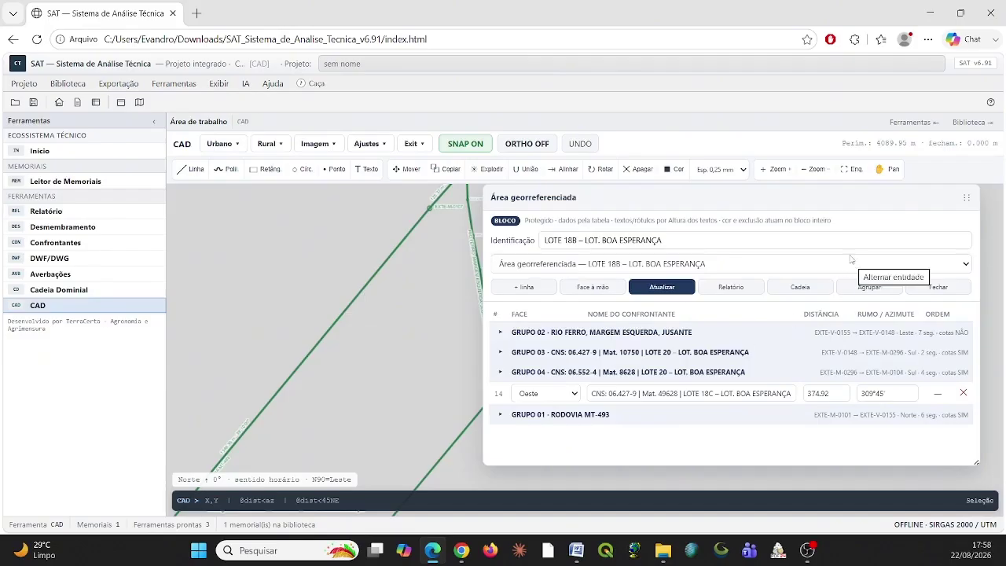
left_click(922, 290)
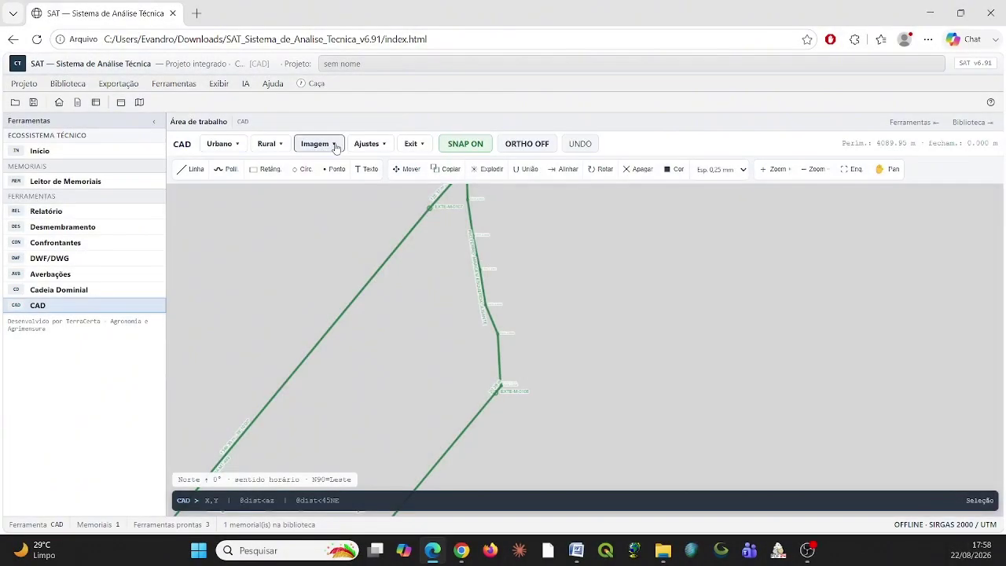
left_click(385, 145)
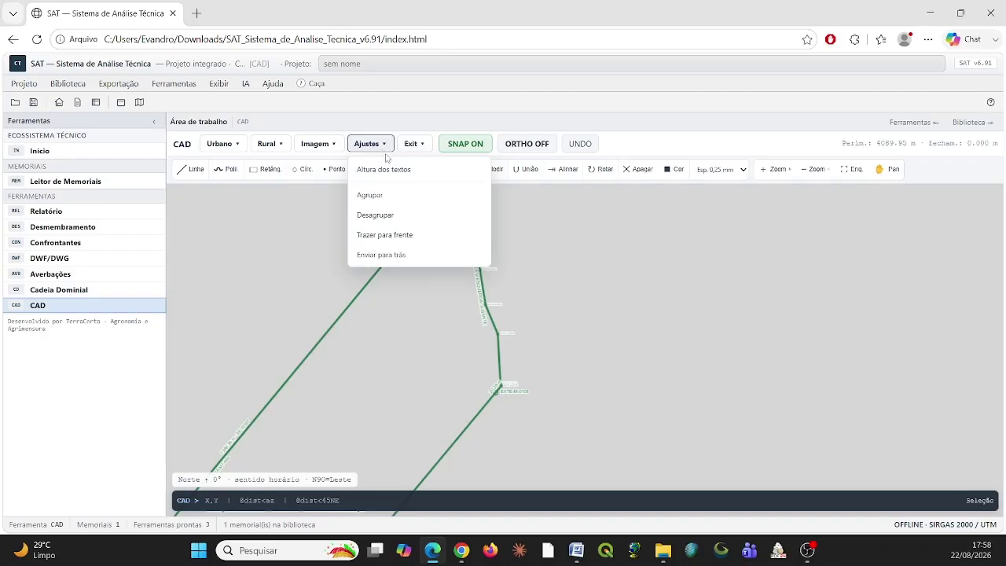
left_click(384, 169)
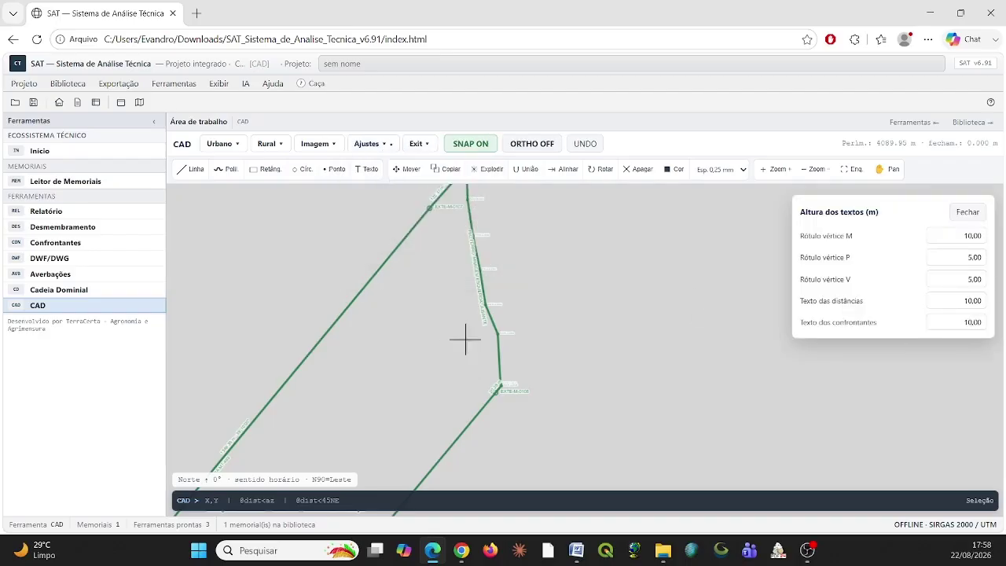
double_click(975, 236)
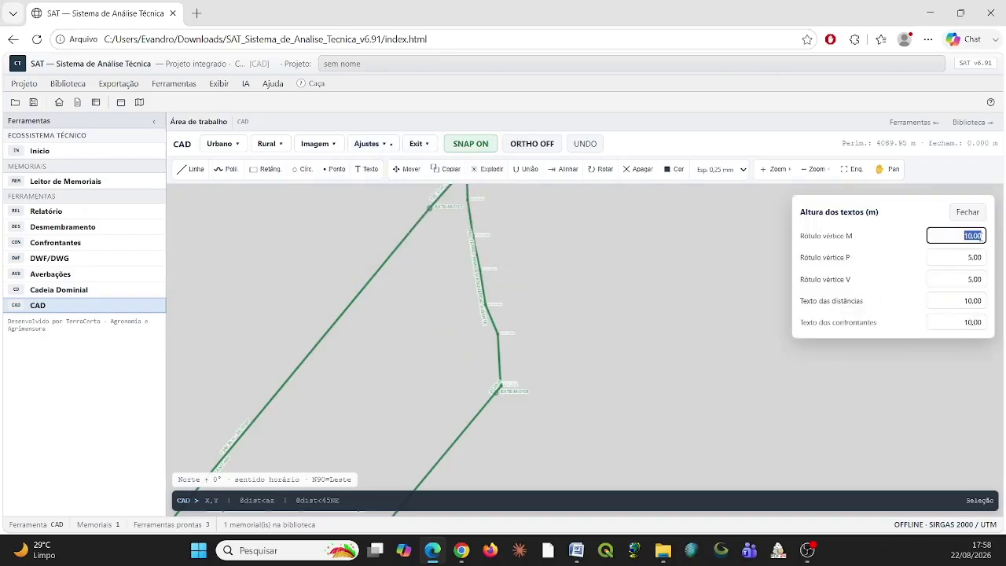
type("30")
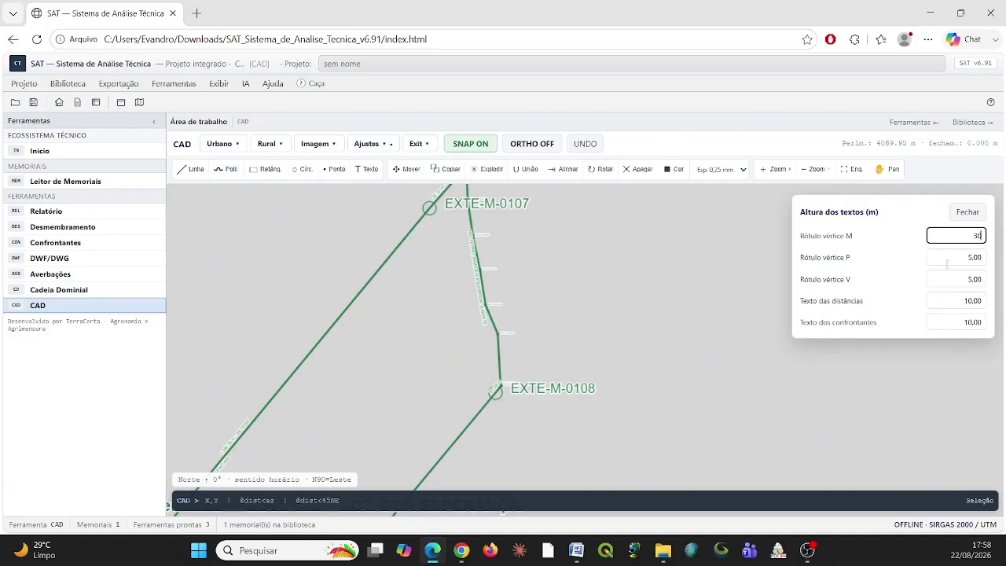
left_click(965, 260)
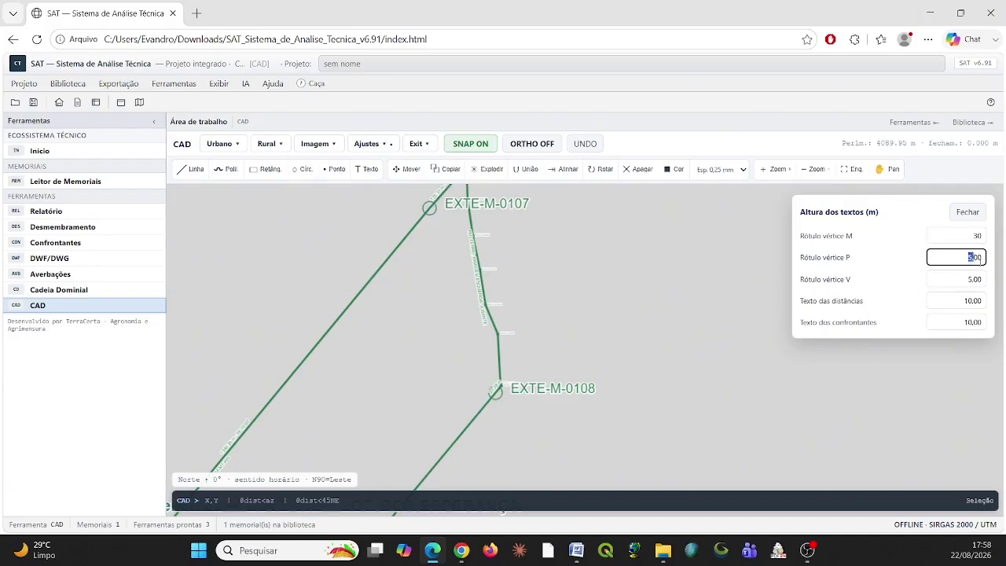
left_click_drag(959, 281, 987, 279)
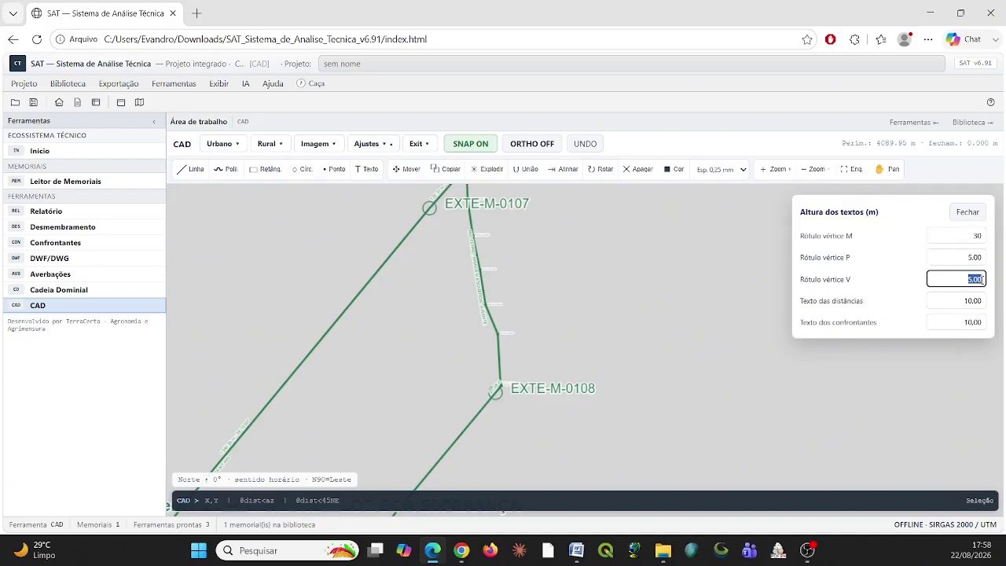
type("10")
- Set the distance text height to 30 m and the neighbour text height to 40 m, and close the text height settings
left_click(888, 169)
left_click_drag(456, 401, 512, 259)
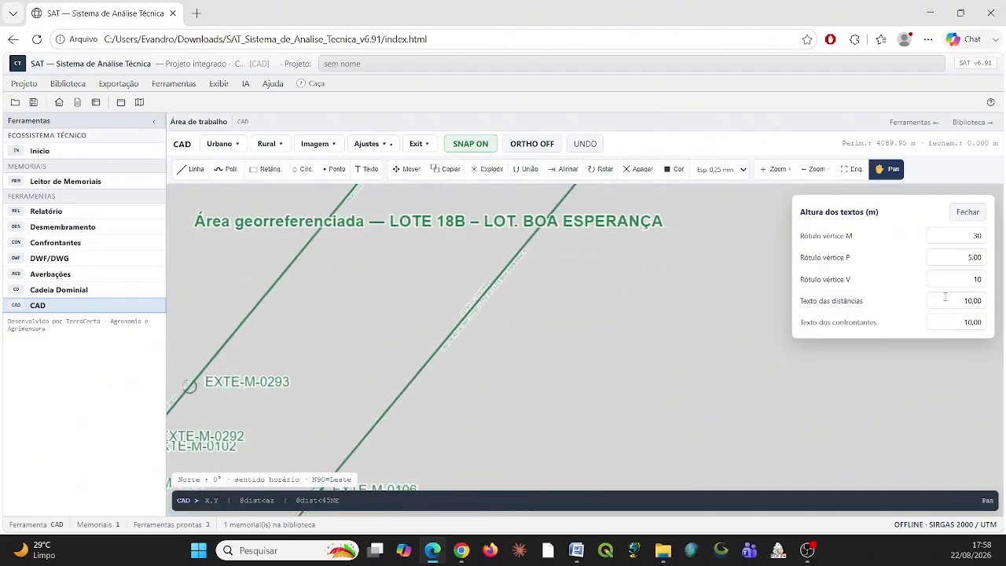
left_click_drag(946, 301, 973, 302)
type("30")
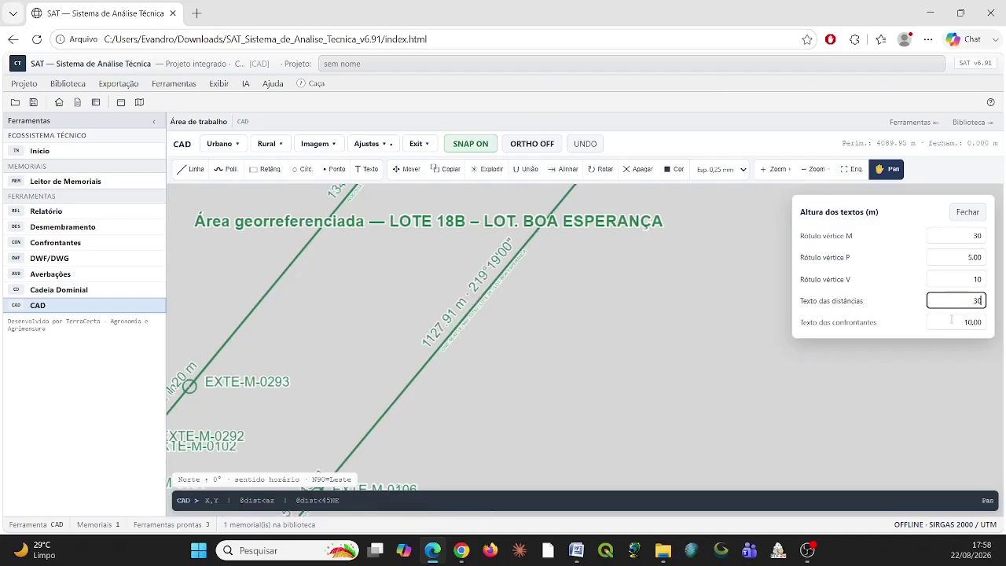
left_click_drag(952, 319, 988, 329)
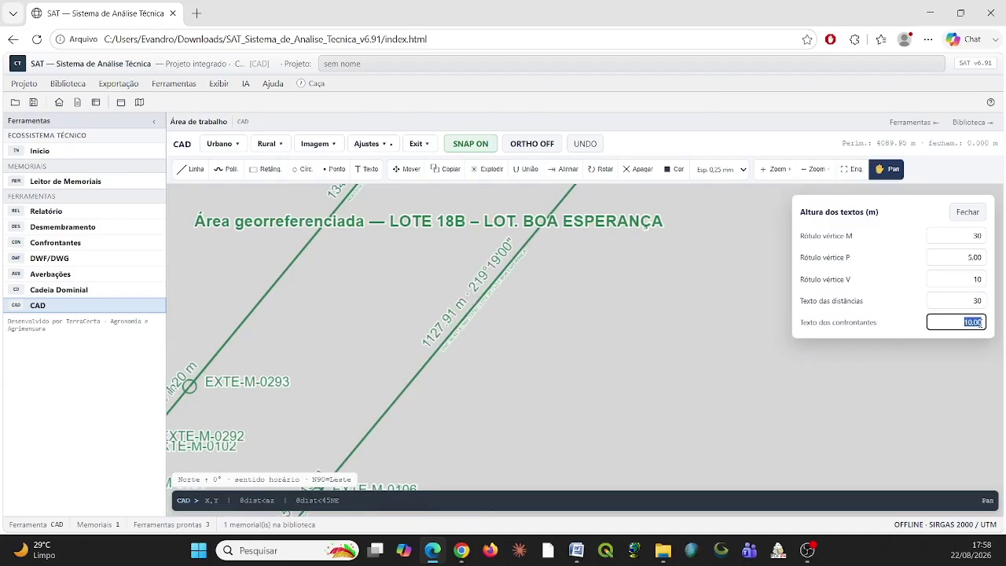
type("40")
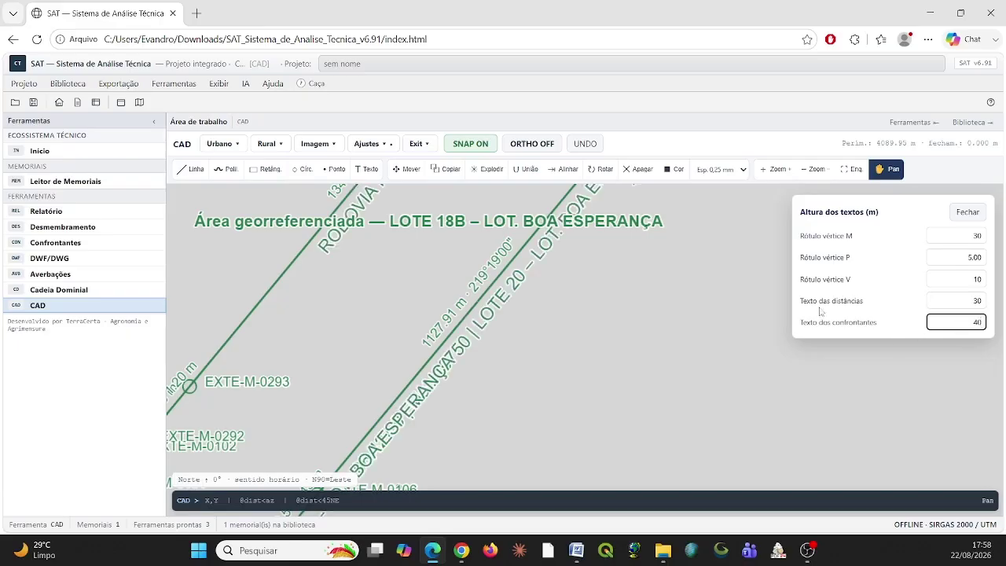
left_click(968, 212)
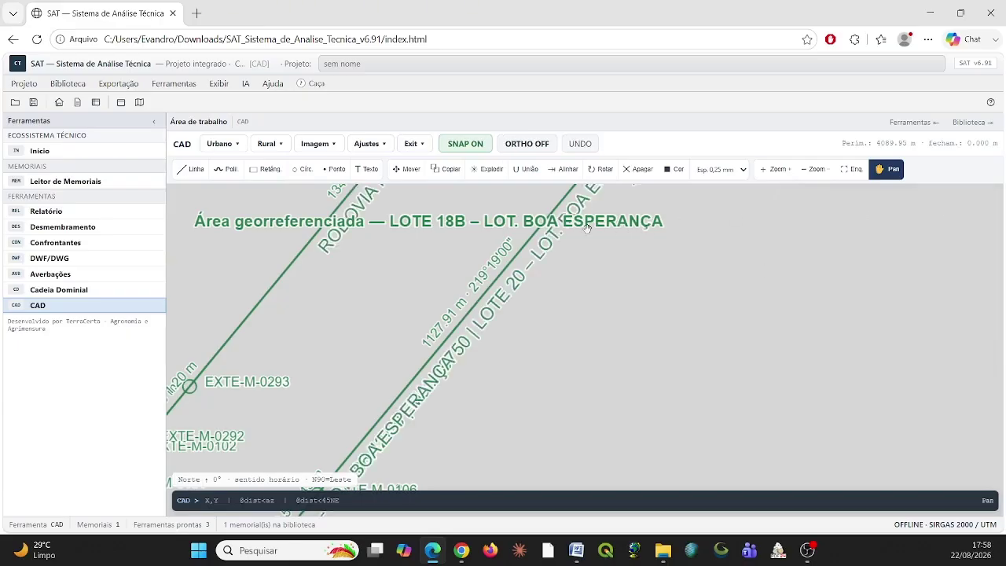
- Inspect the size and placement of the labels around the whole parcel
left_click(814, 169)
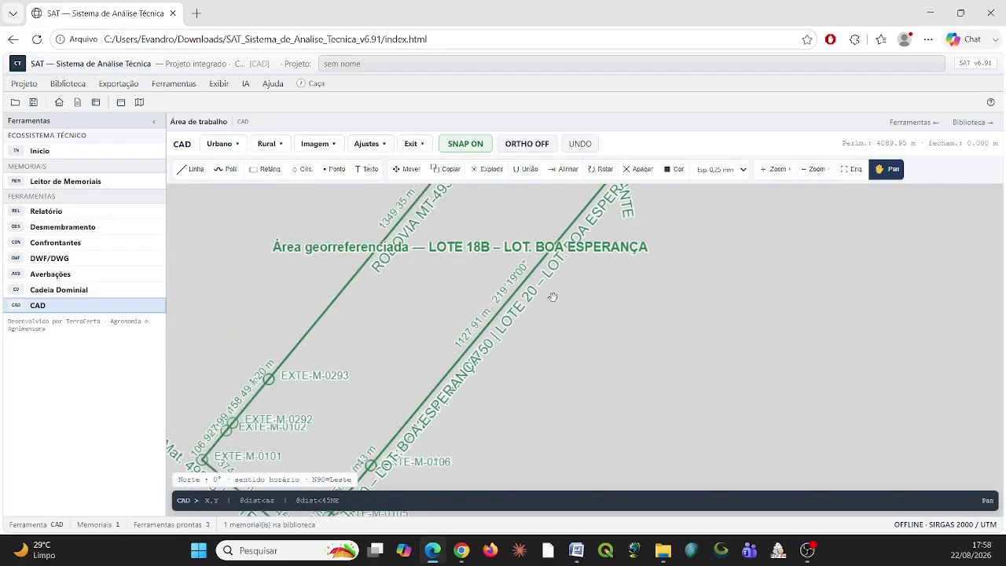
left_click_drag(510, 293, 480, 279)
left_click(814, 169)
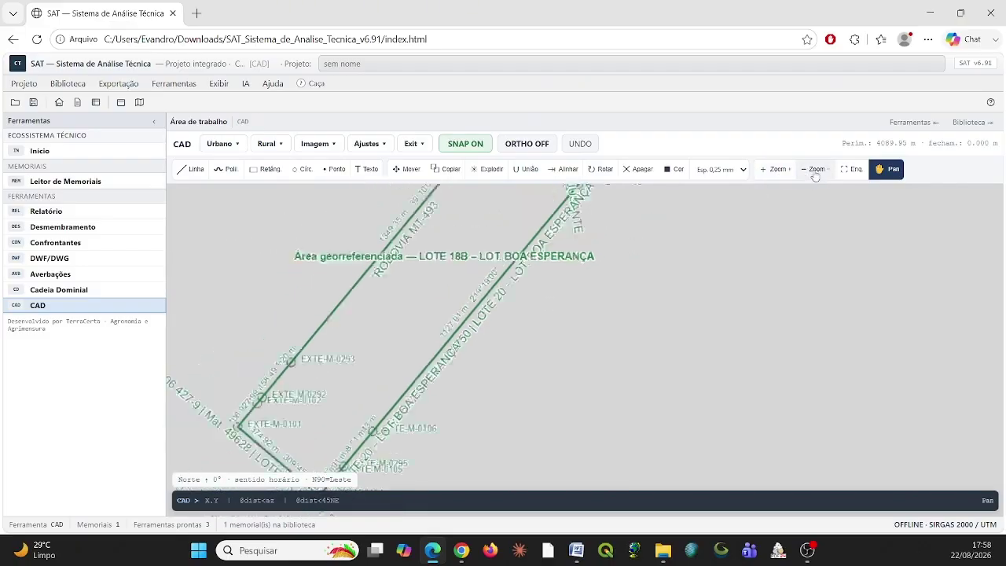
left_click(810, 171)
left_click(810, 171)
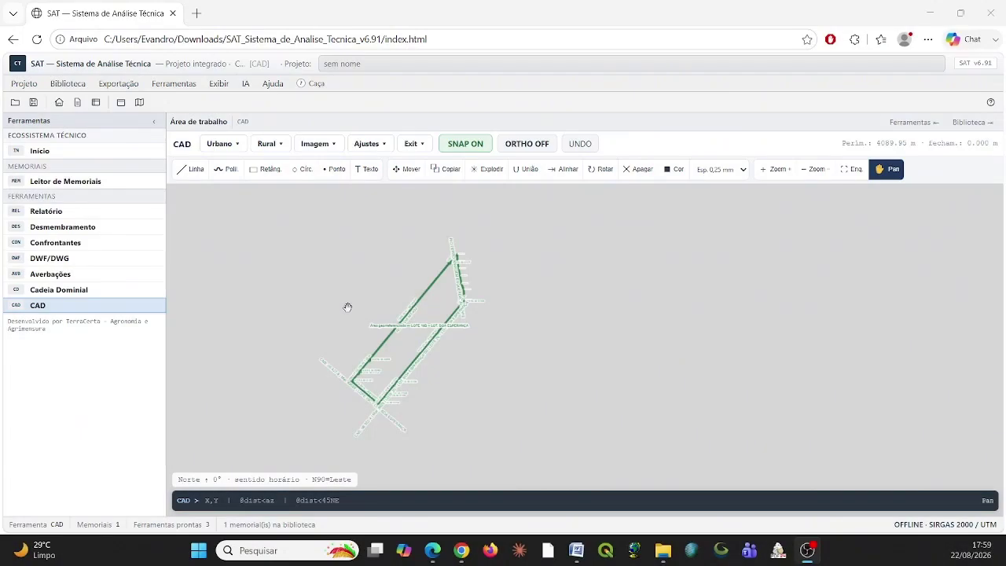
left_click(348, 307)
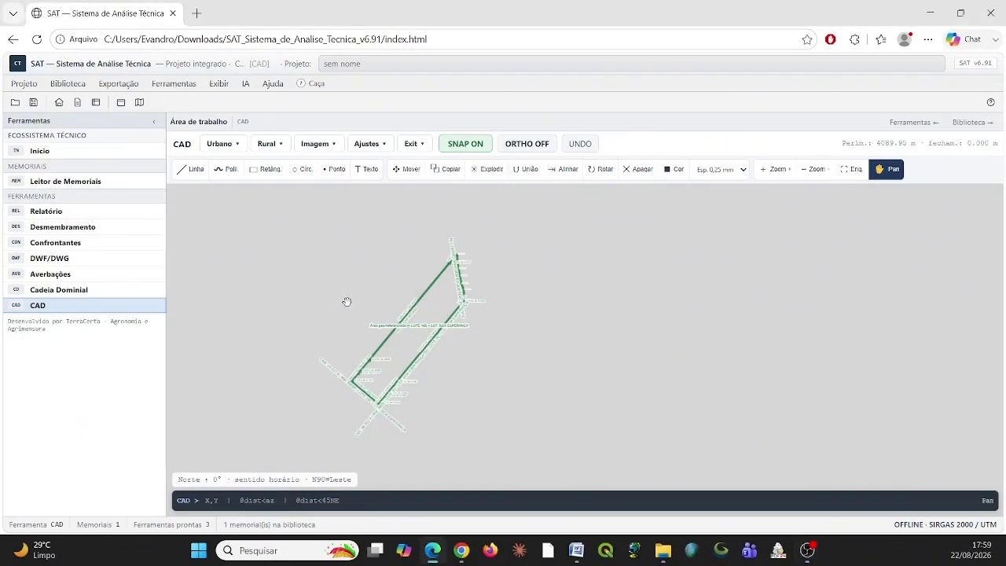
key("Escape")
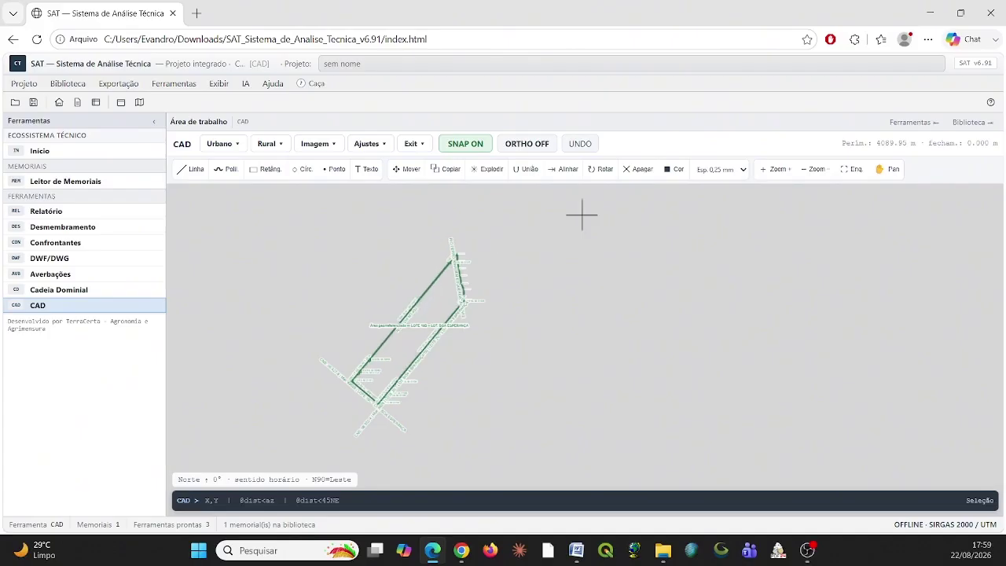
- Change the colour of the selected georeferenced area block to black (#111111)
left_click(675, 171)
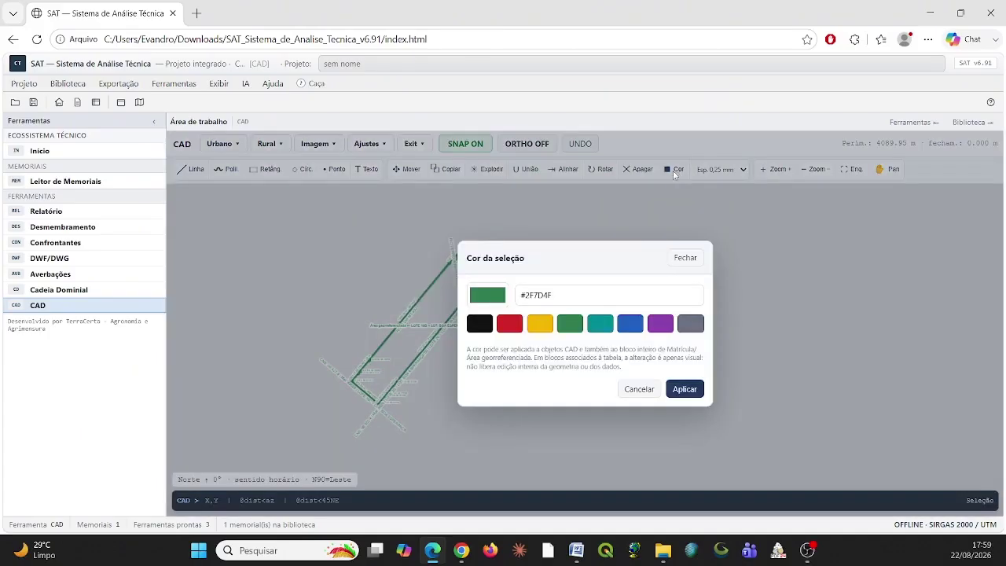
left_click(480, 325)
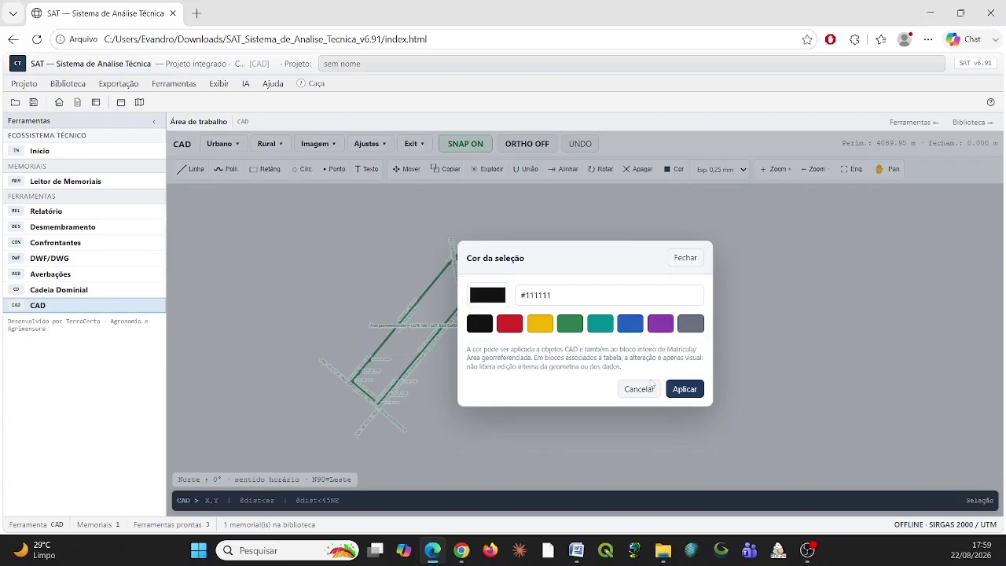
left_click(683, 389)
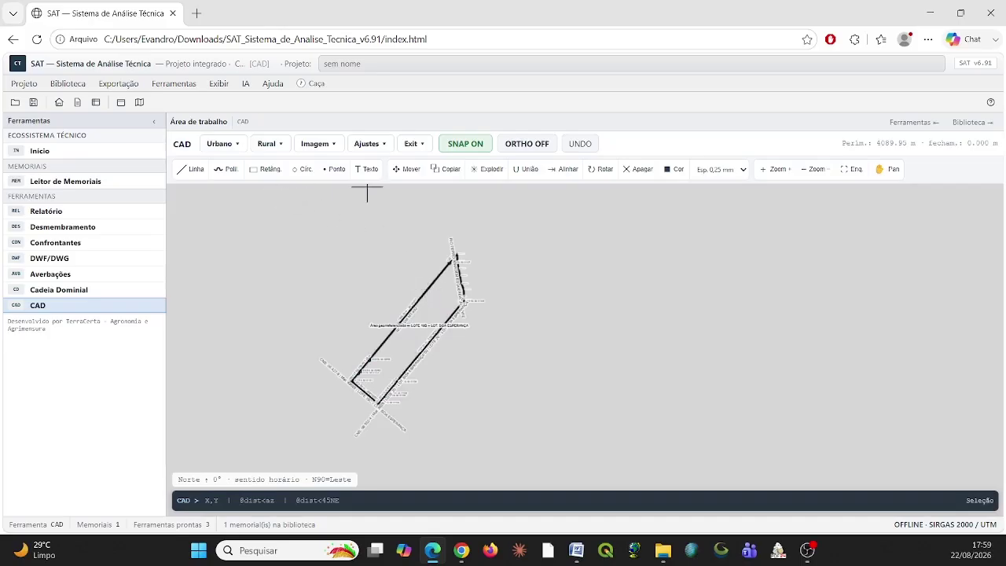
- Copy the georeferenced area block into the empty space beside the original and explode the copy into separate objects
left_click(448, 171)
left_click_drag(419, 327, 757, 329)
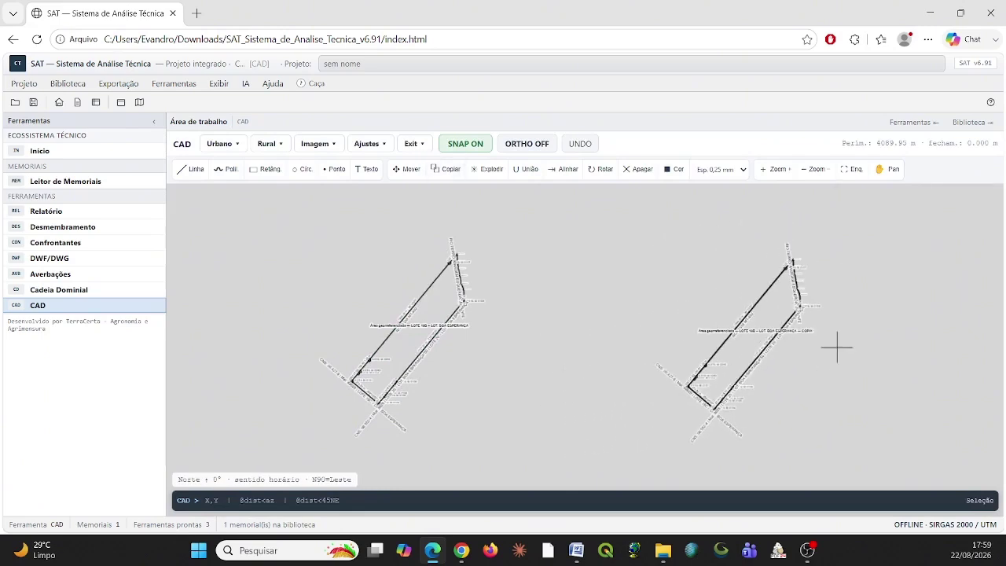
left_click(894, 169)
left_click_drag(926, 236, 786, 236)
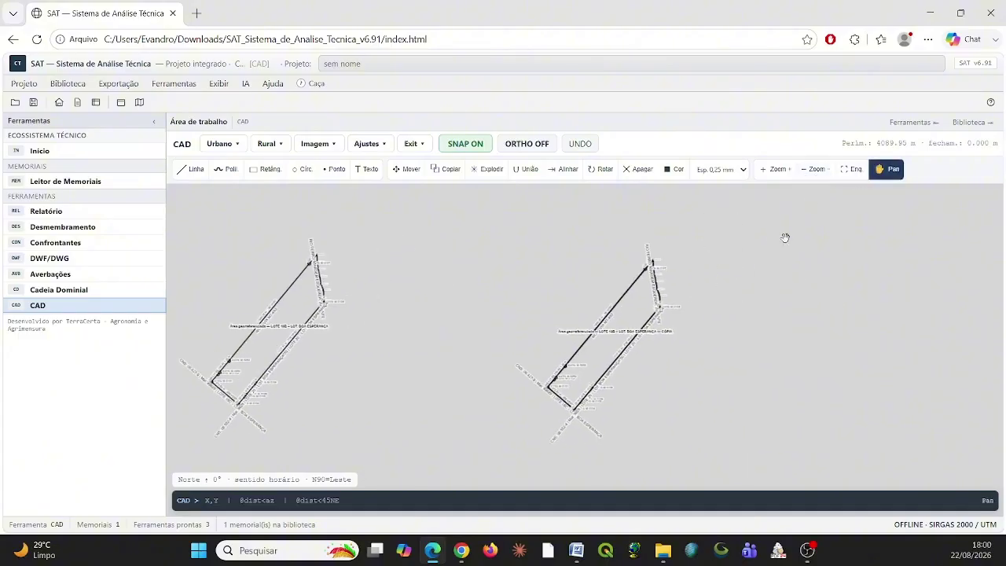
left_click(761, 170)
left_click(763, 169)
left_click(763, 169)
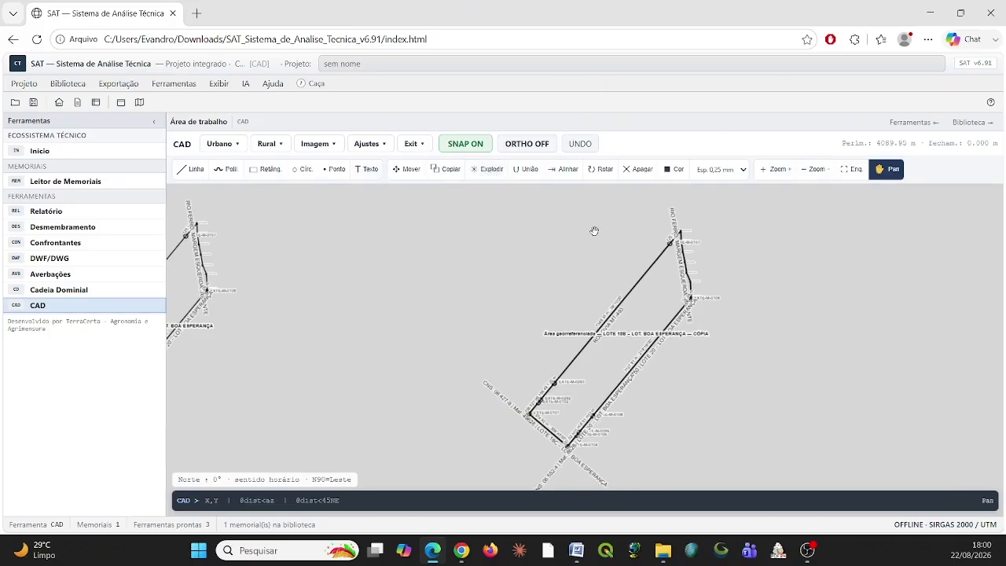
key("Escape")
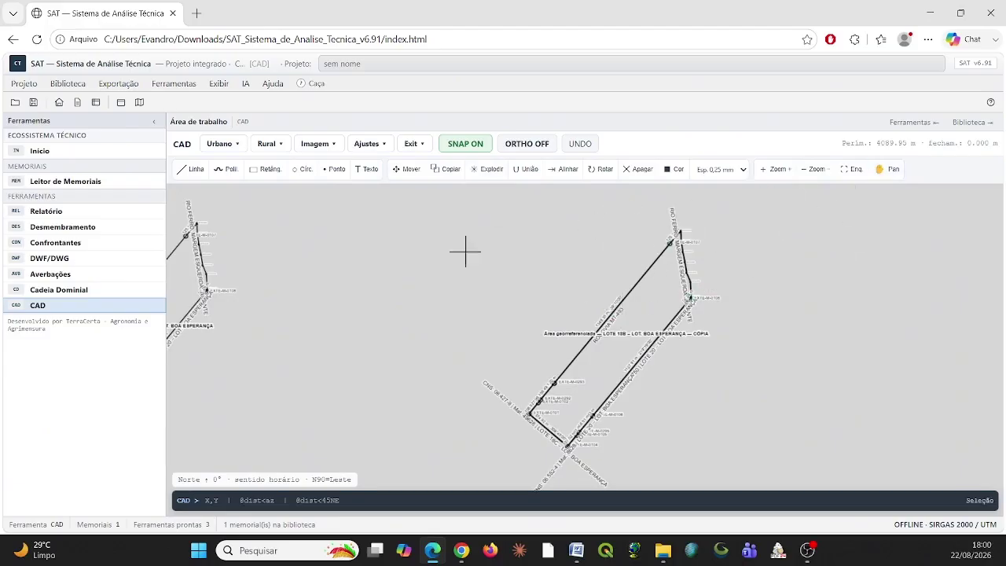
left_click(637, 281)
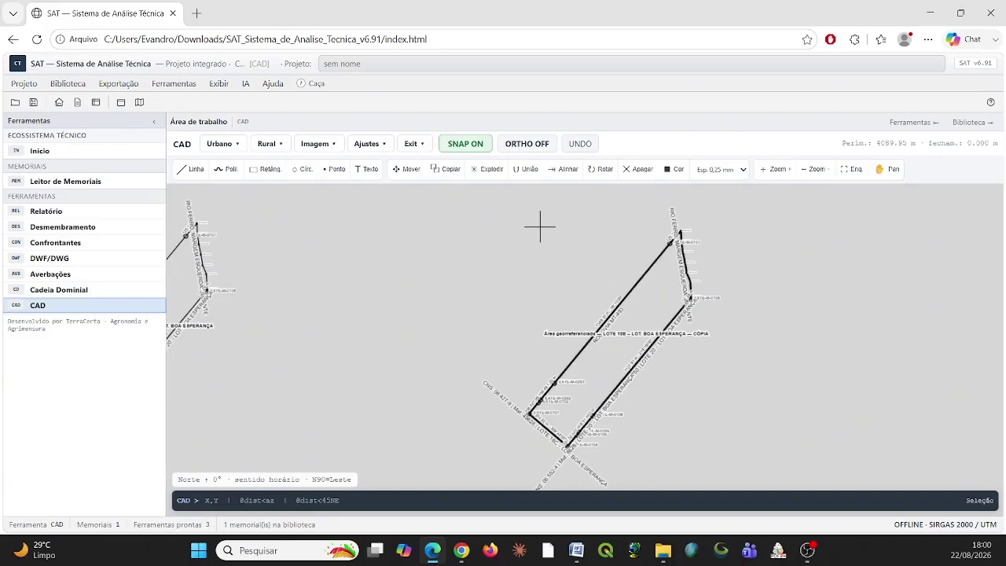
left_click(489, 173)
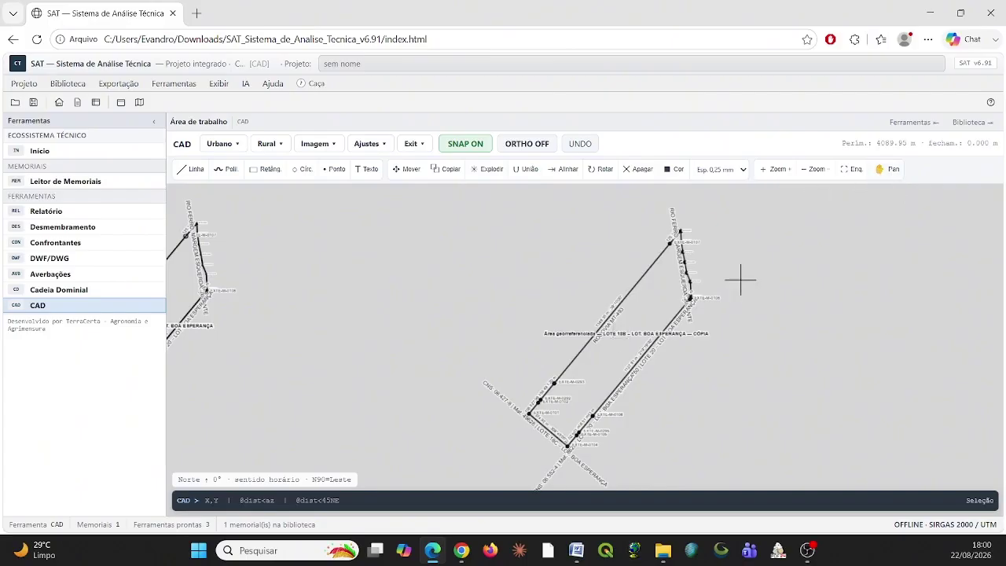
- Move the RIO FERRO, MARGEM ESQUERDA, JUSANTE label of the copy outside the parcel, clear of the river boundary
left_click(879, 178)
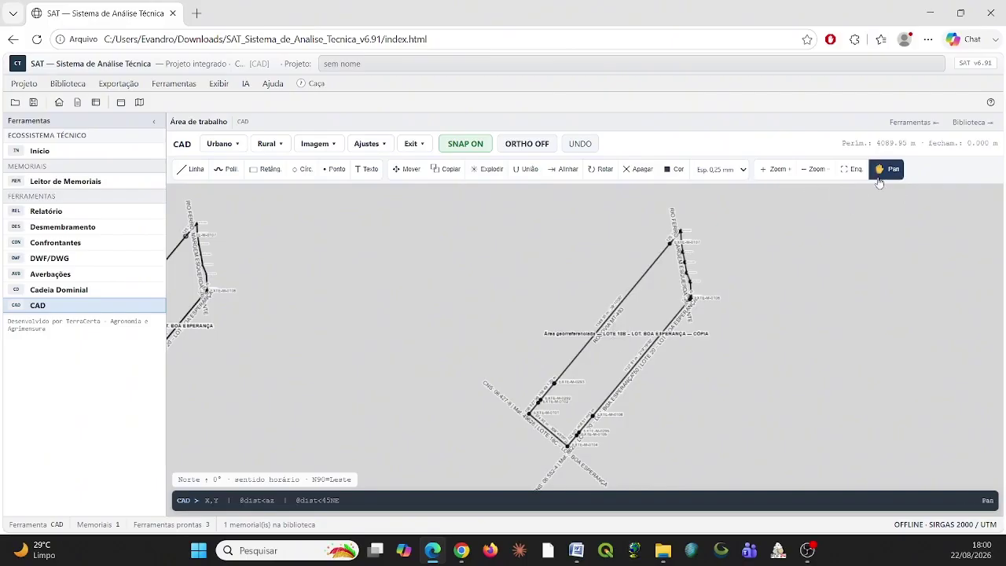
left_click(783, 178)
left_click(783, 178)
left_click(783, 177)
left_click(783, 177)
mouse_move(879, 242)
left_mouse_down()
mouse_move(842, 288)
mouse_move(745, 370)
left_mouse_up()
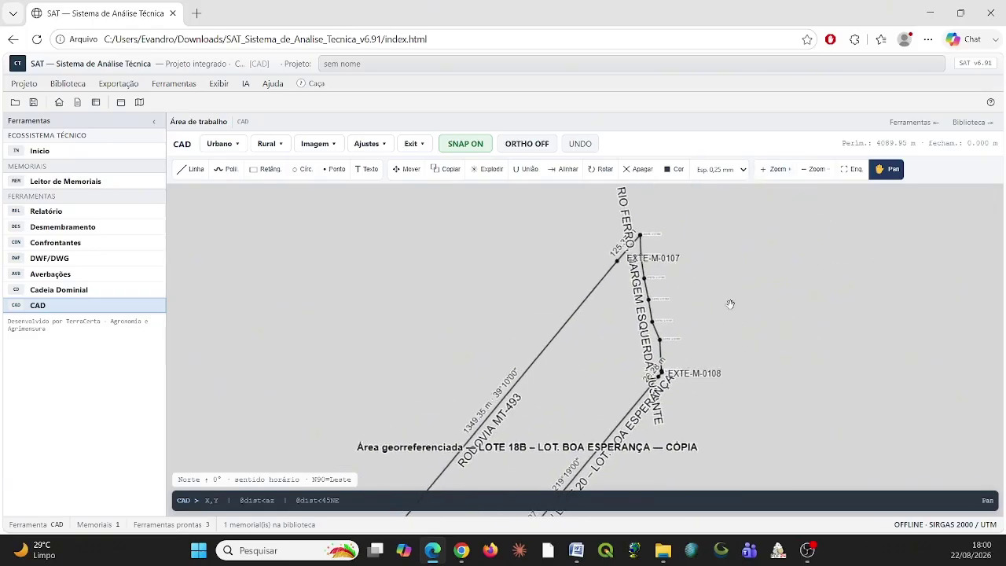
key("Escape")
left_click(622, 211)
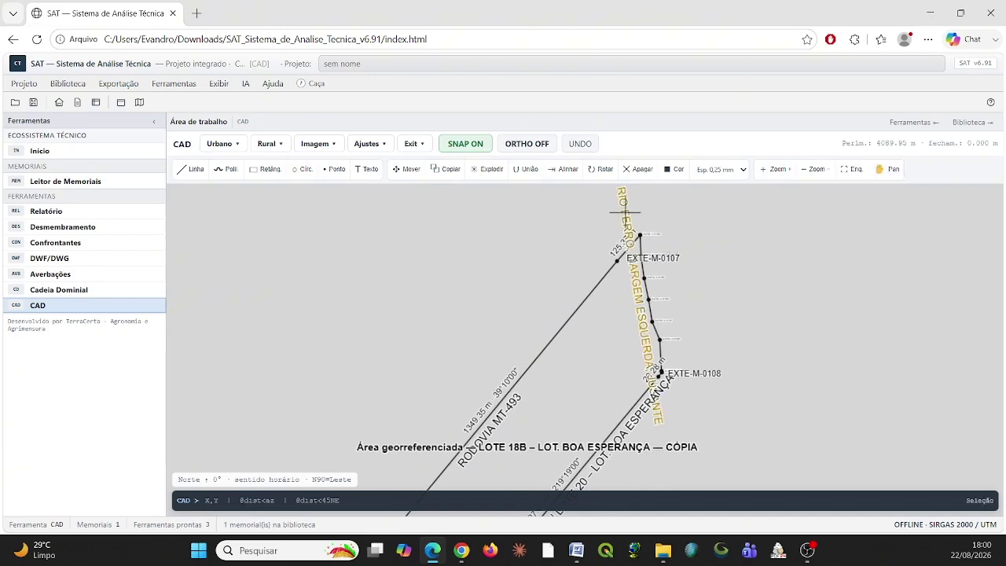
left_click(407, 176)
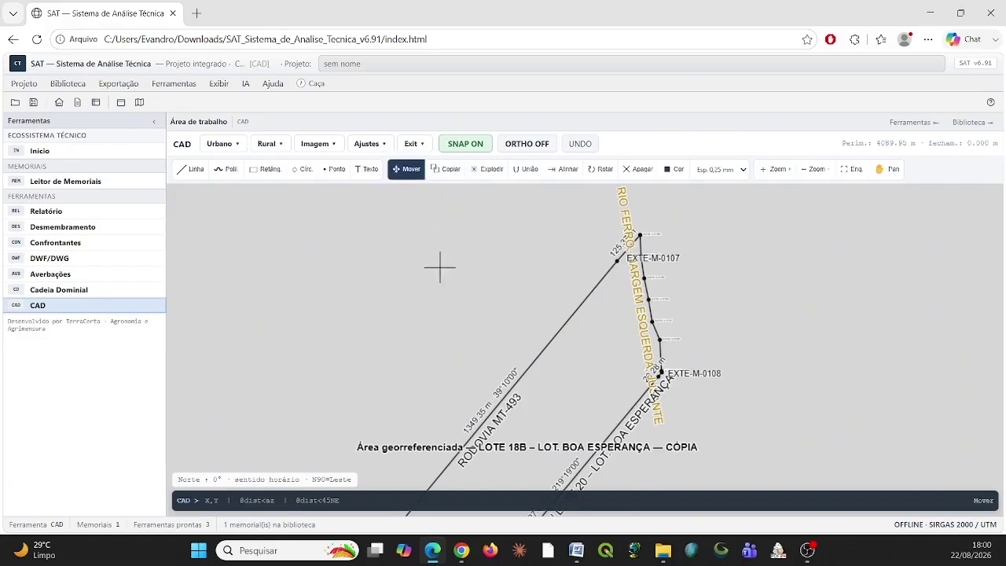
left_click_drag(440, 264, 522, 265)
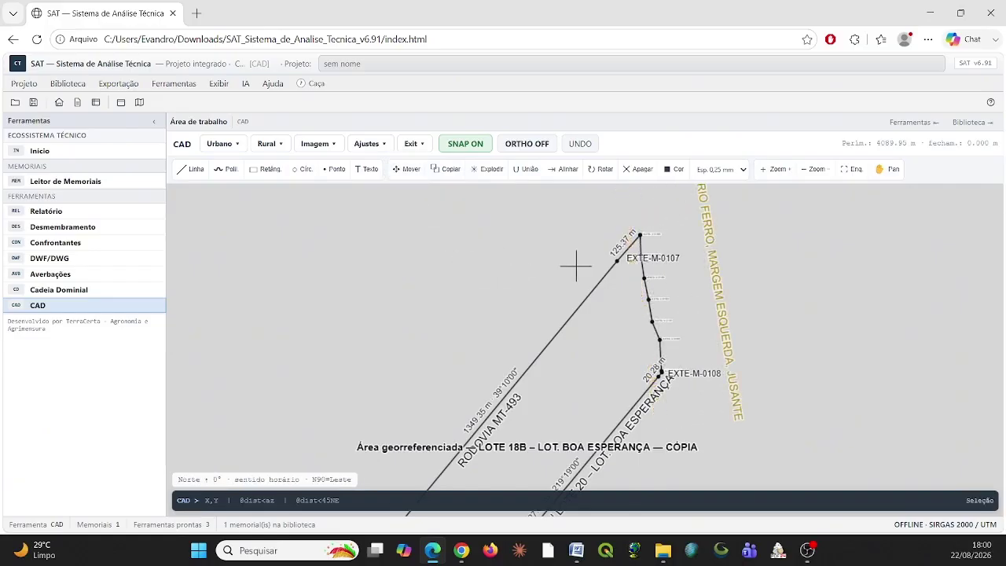
- Move the EXTE-M-0107 vertex label to the opposite side of its vertex, outside the parcel
left_click(674, 258)
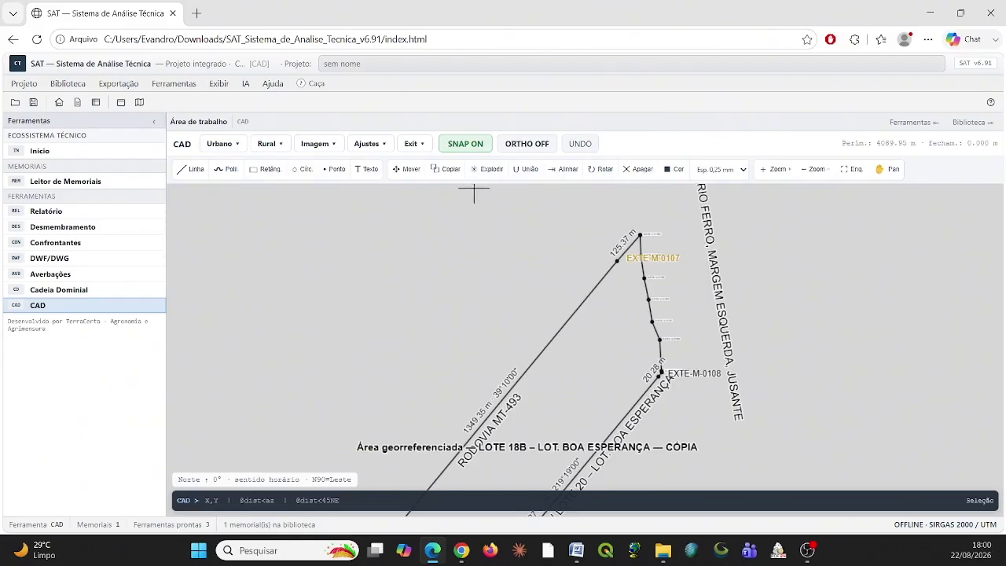
left_click(406, 169)
left_click_drag(875, 296, 805, 298)
- Shorten the copied area's title text to "LOTE 18B – LOT. BOA ESPERANÇA" and set its rotation to 45°
left_click(557, 449)
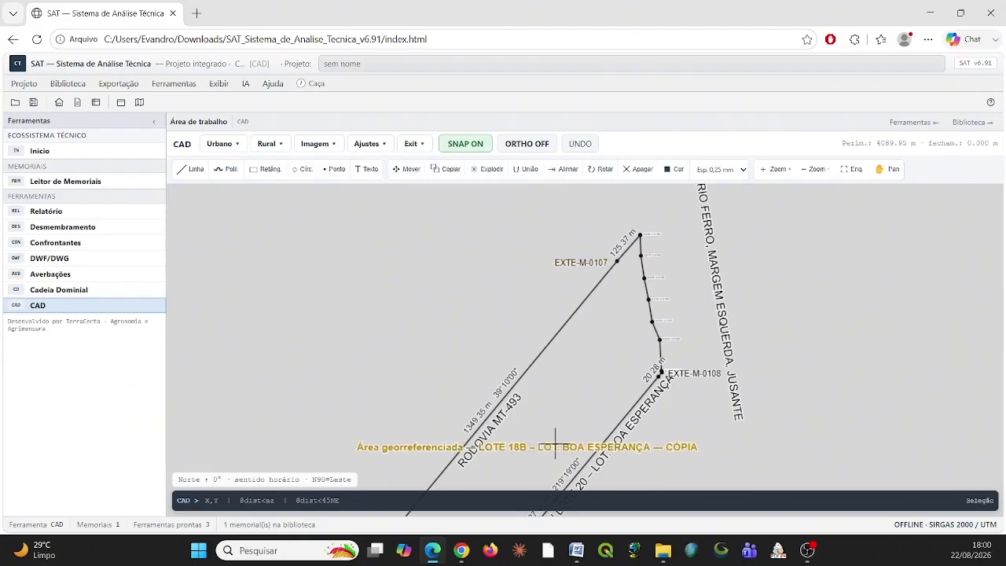
left_click(366, 169)
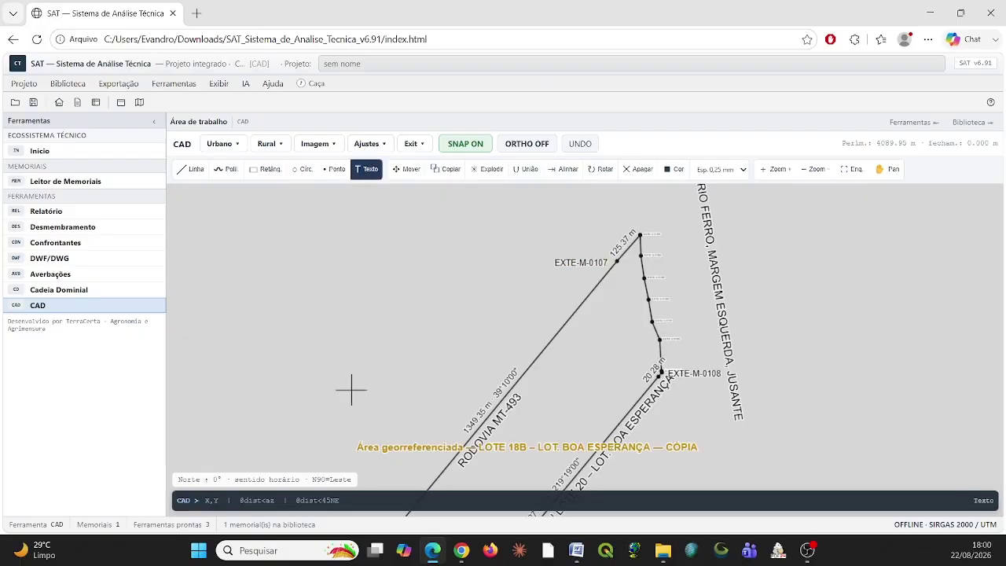
left_click(381, 447)
left_click_drag(550, 301, 450, 302)
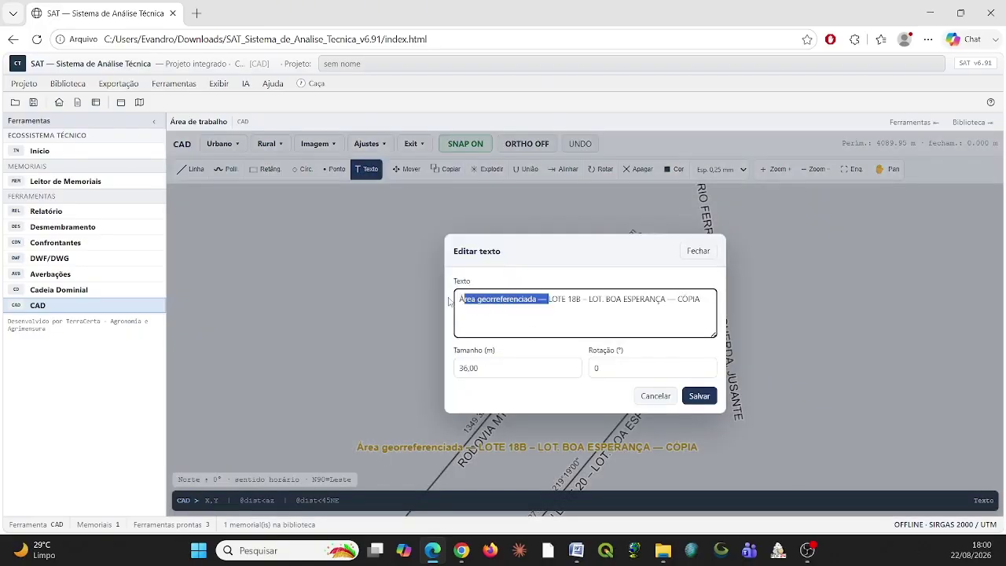
key("BackSpace")
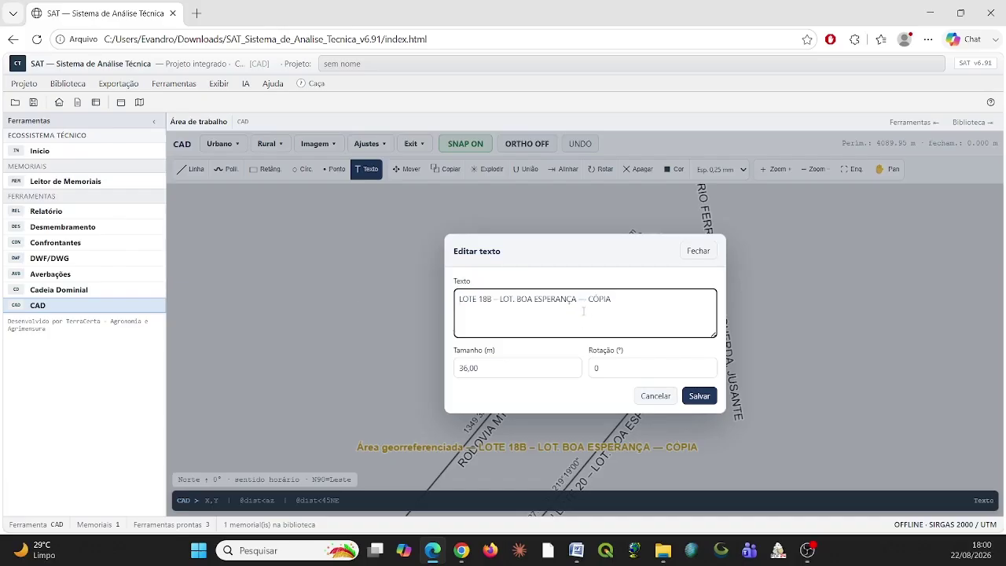
left_click_drag(579, 300, 648, 309)
key("BackSpace")
left_click(642, 371)
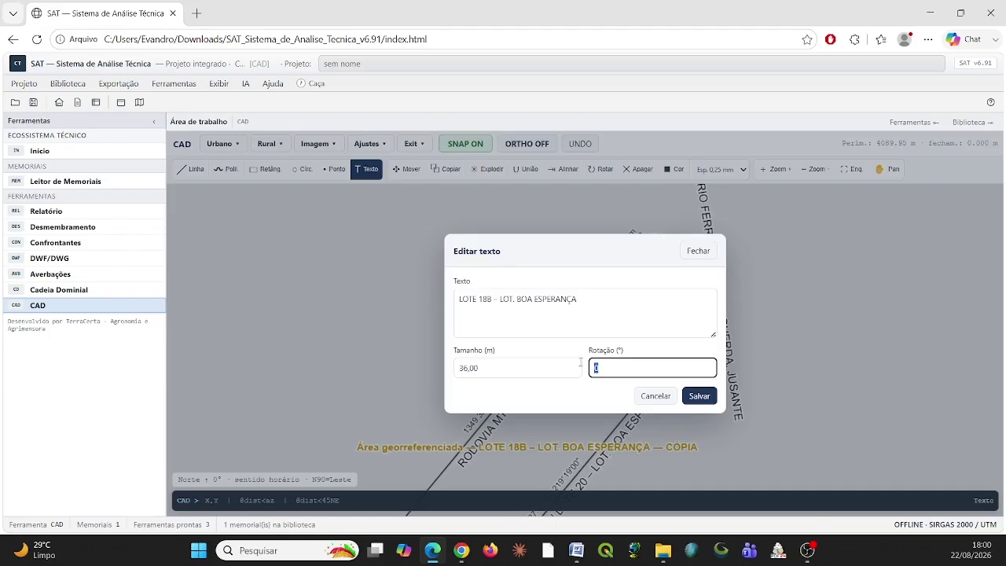
type("45")
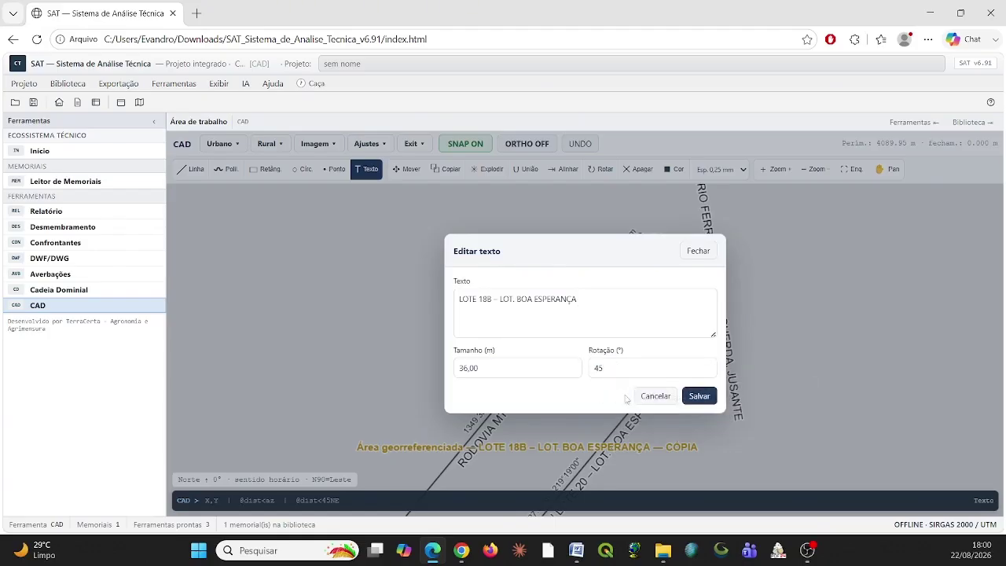
left_click(698, 395)
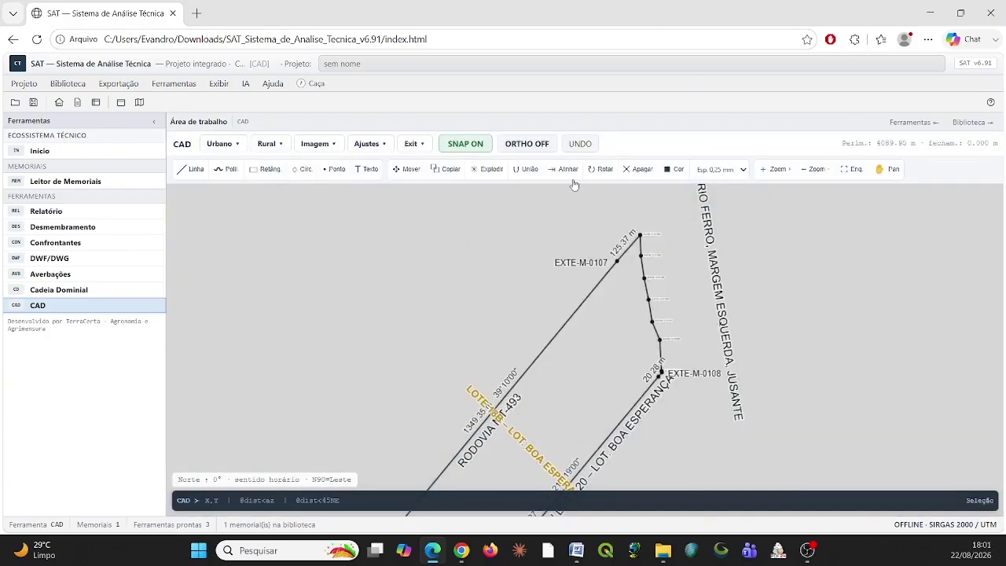
- Rotate the LOTE 18B title by about 266° so it runs parallel to the parcel's long sides, and deselect it
left_click(601, 169)
left_click(532, 443)
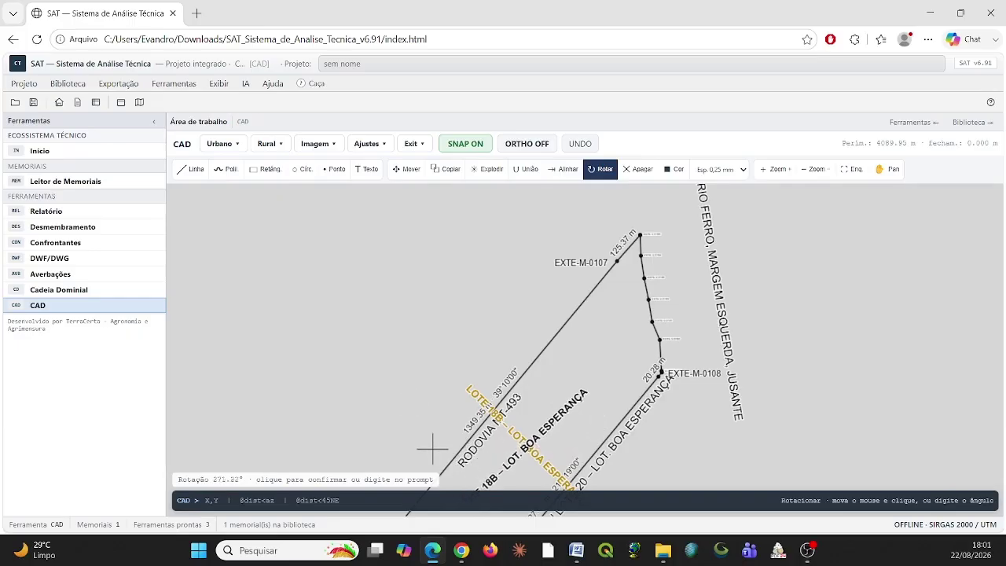
left_click(404, 460)
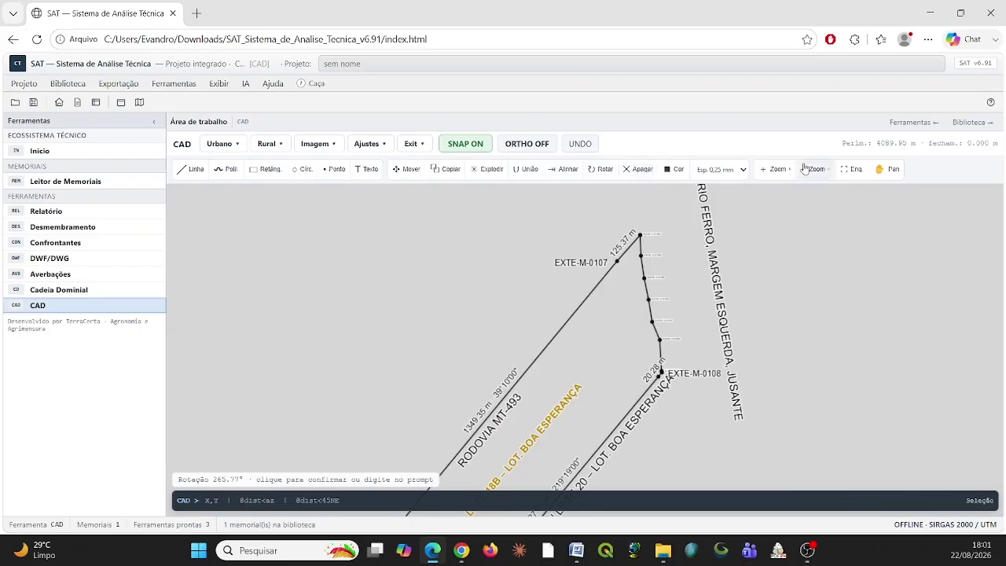
left_click(420, 175)
key("Escape")
key("Escape")
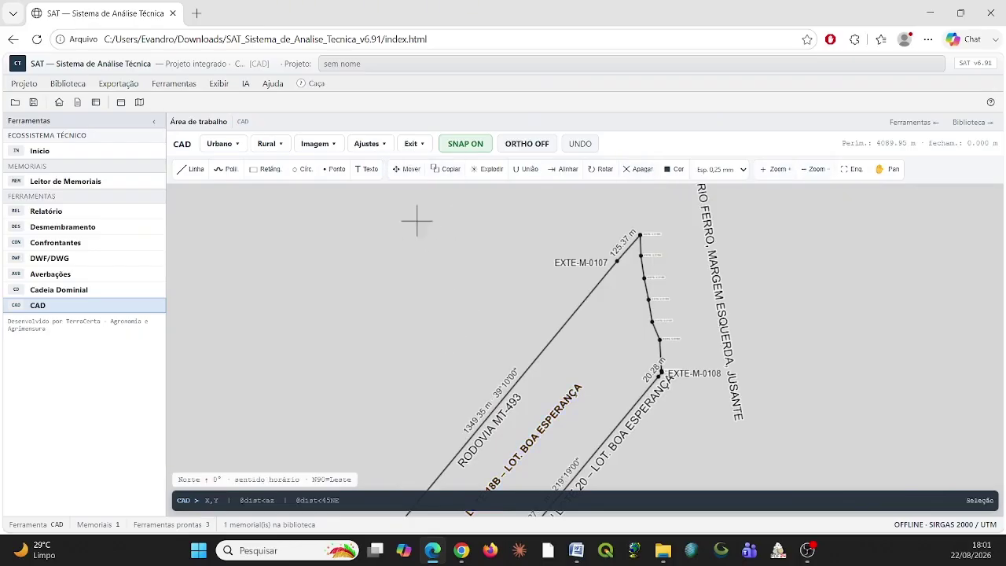
- Move the upper LOTE 20 – LOT. BOA ESPERANÇA neighbour label away from the long boundary into the empty space outside the parcel
left_click(887, 169)
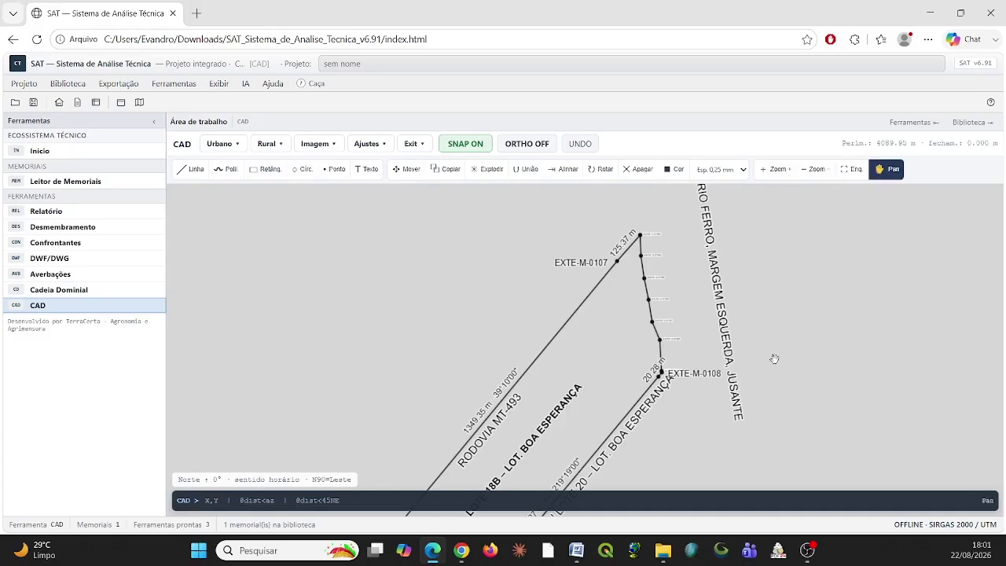
mouse_move(773, 357)
left_mouse_down()
mouse_move(685, 337)
mouse_move(653, 368)
left_mouse_up()
key("Escape")
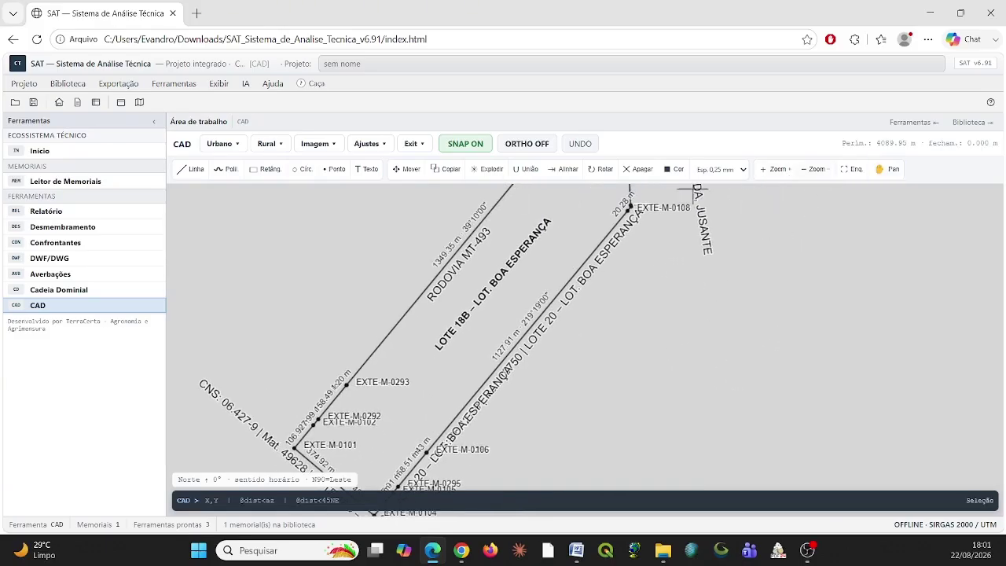
left_click(407, 169)
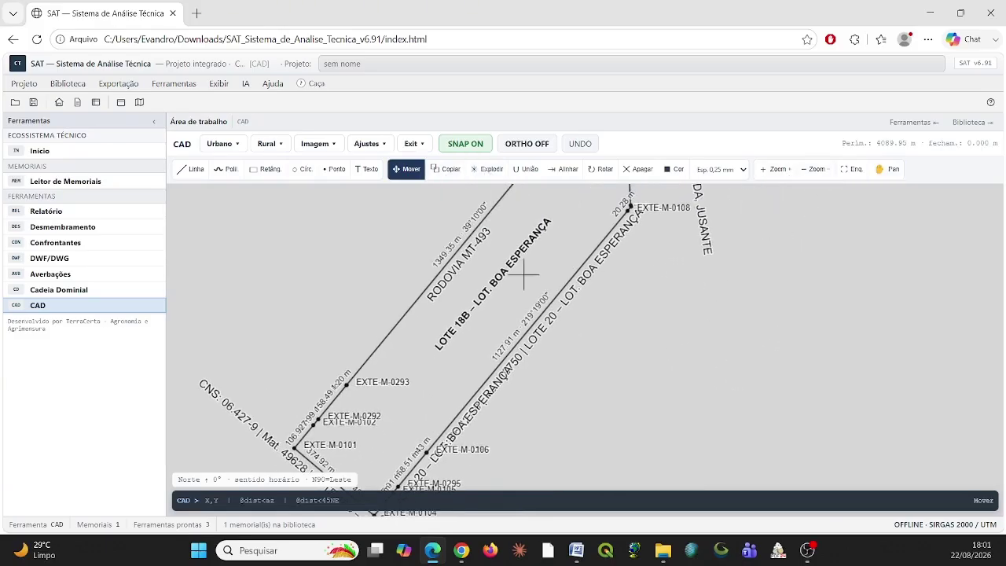
key("Escape")
left_click(573, 291)
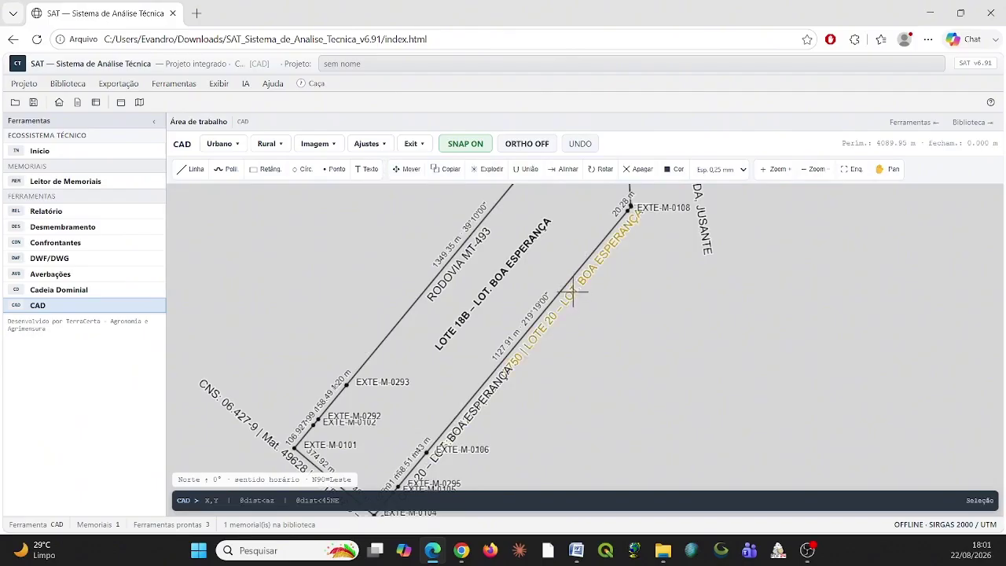
left_click(410, 169)
left_click_drag(585, 293, 741, 288)
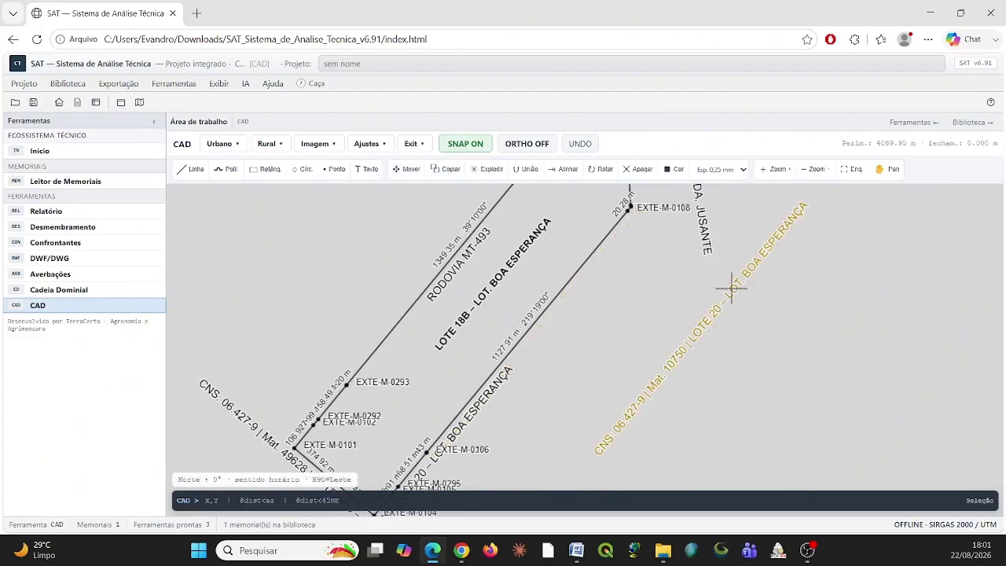
- Shorten the moved neighbour label's text to "LOTE 20 – LOT. BOA ESPERANÇA", removing the CNS and registration details
left_click(366, 168)
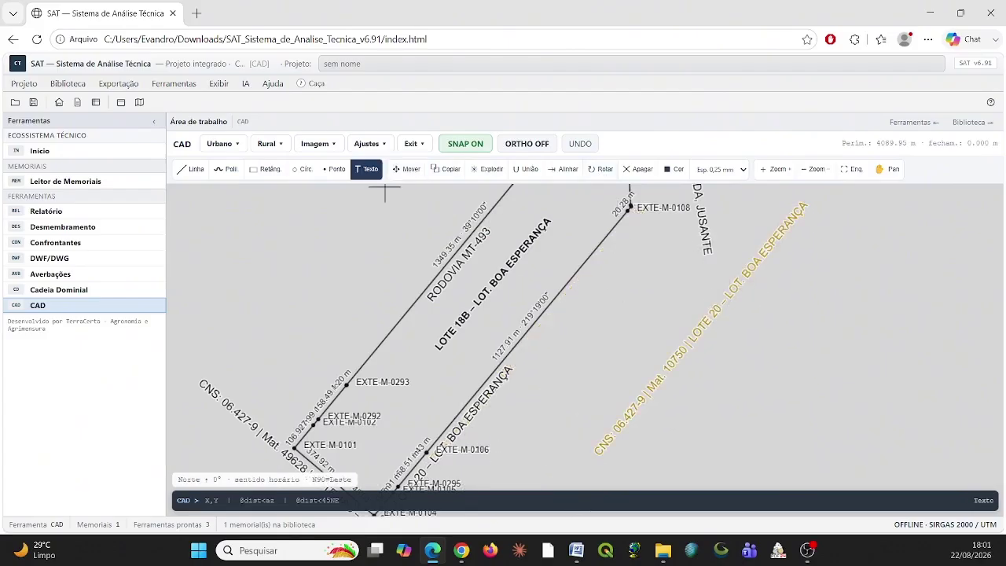
left_click(685, 352)
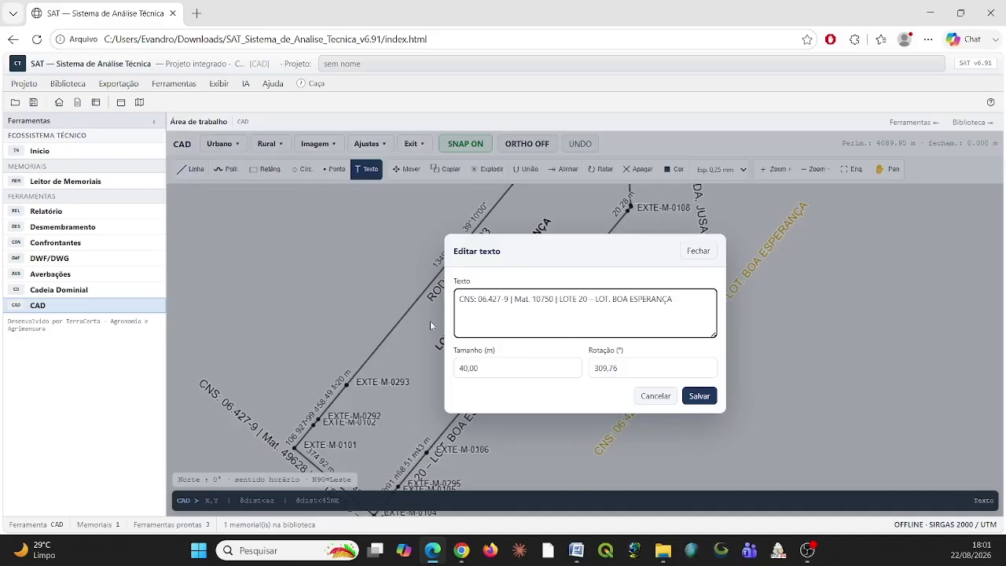
left_click_drag(459, 300, 555, 300)
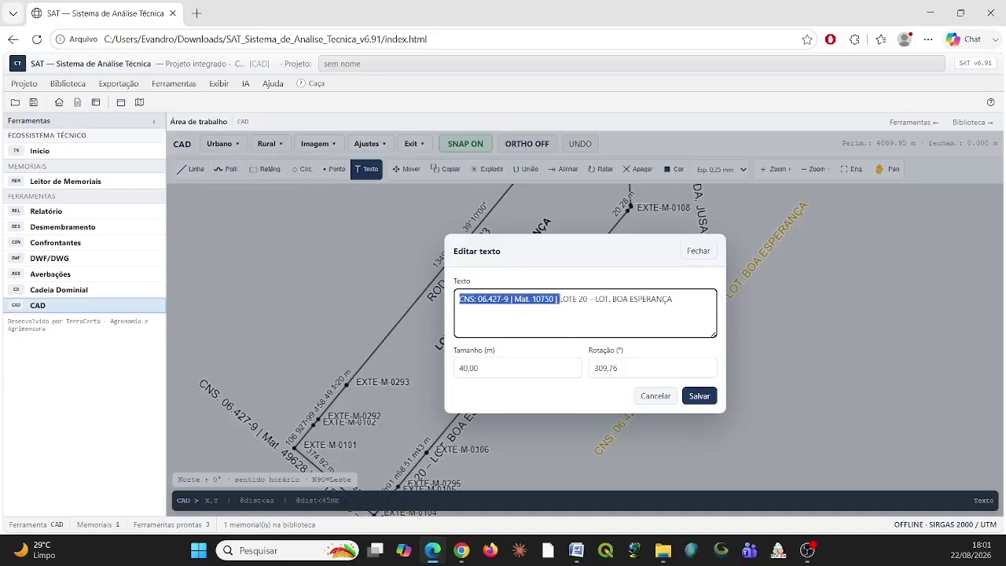
key("BackSpace")
left_click(696, 396)
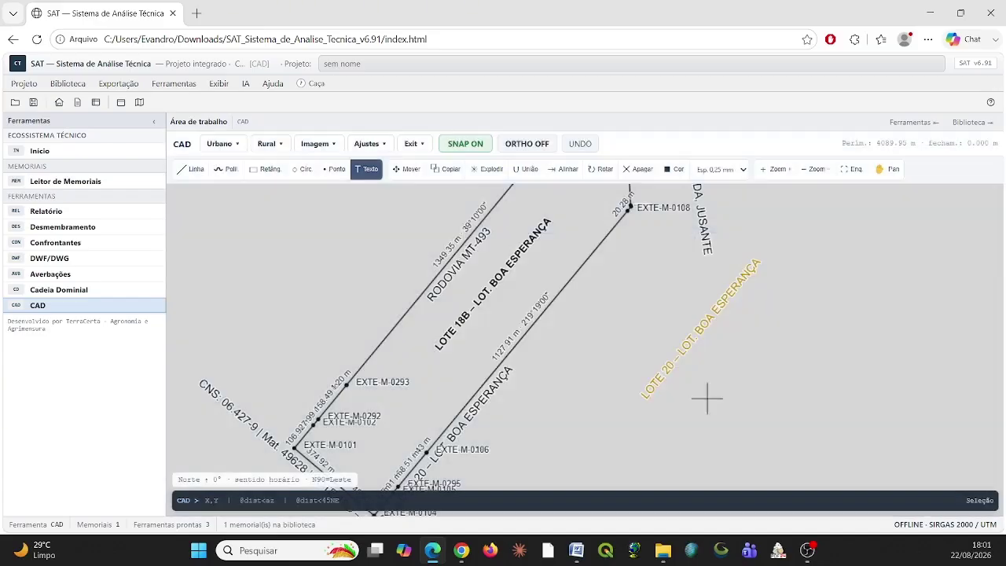
key("Escape")
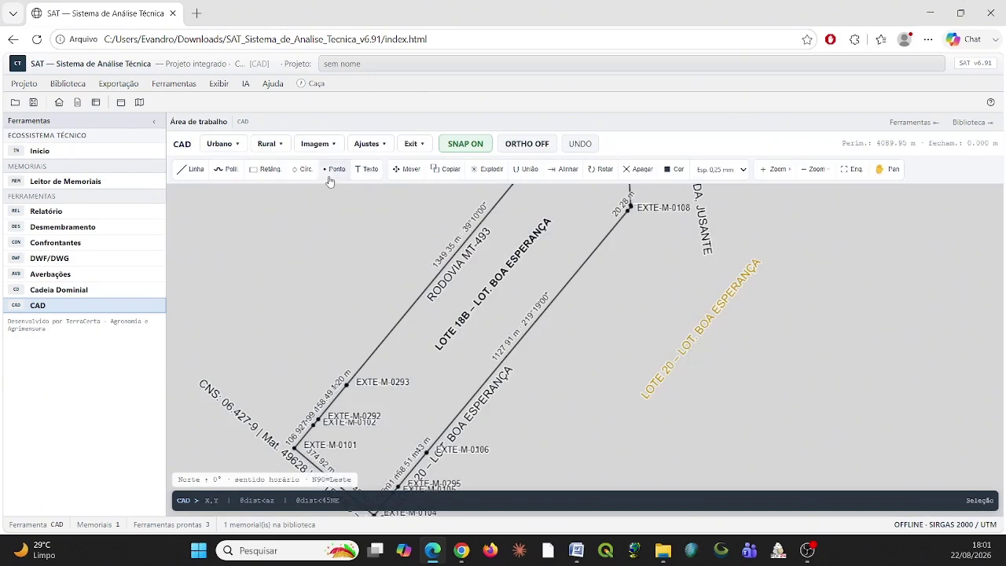
- Move the shortened "LOTE 20 – LOT. BOA ESPERANÇA" label back beside the parcel's long boundary, just outside the line
left_click(407, 168)
left_click_drag(712, 338, 588, 353)
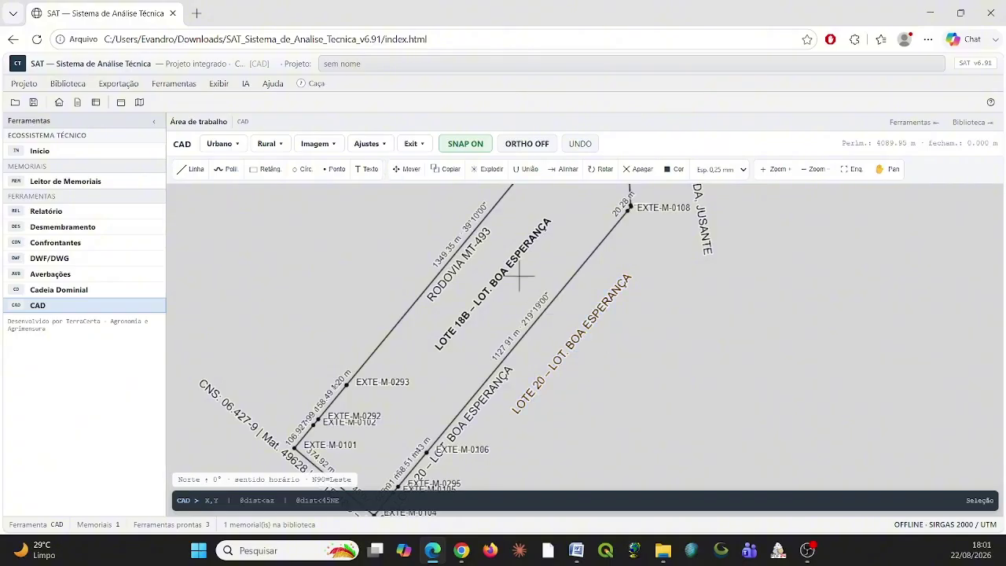
- Move the "RODOVIA MT-493" label outside the parcel and the 1349.35 m dimension label just inside the boundary
left_click(406, 168)
left_click_drag(462, 266, 416, 245)
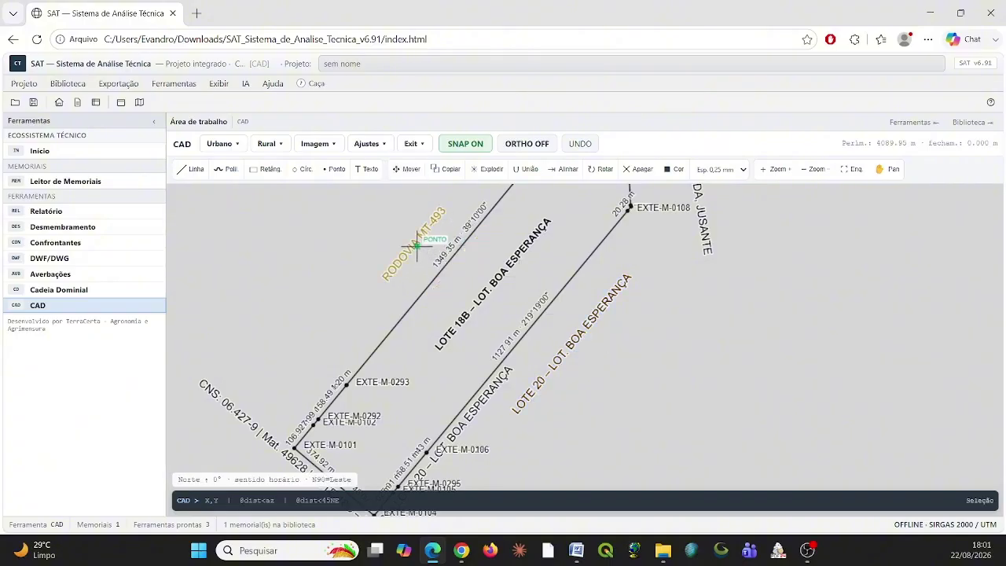
left_click(406, 168)
left_click_drag(463, 237, 458, 273)
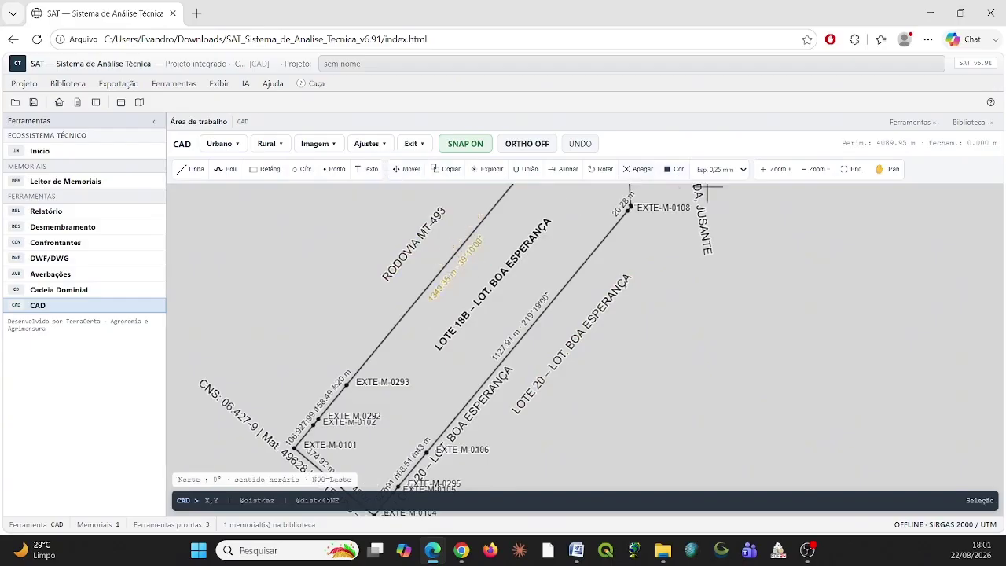
- Shorten the short side's neighbour label to "LOTE 18C – LOT. BOA ESPERANÇA" and delete the duplicate LOTE 20 label overlapping the lower long boundary
left_click(881, 170)
left_click_drag(670, 377, 688, 292)
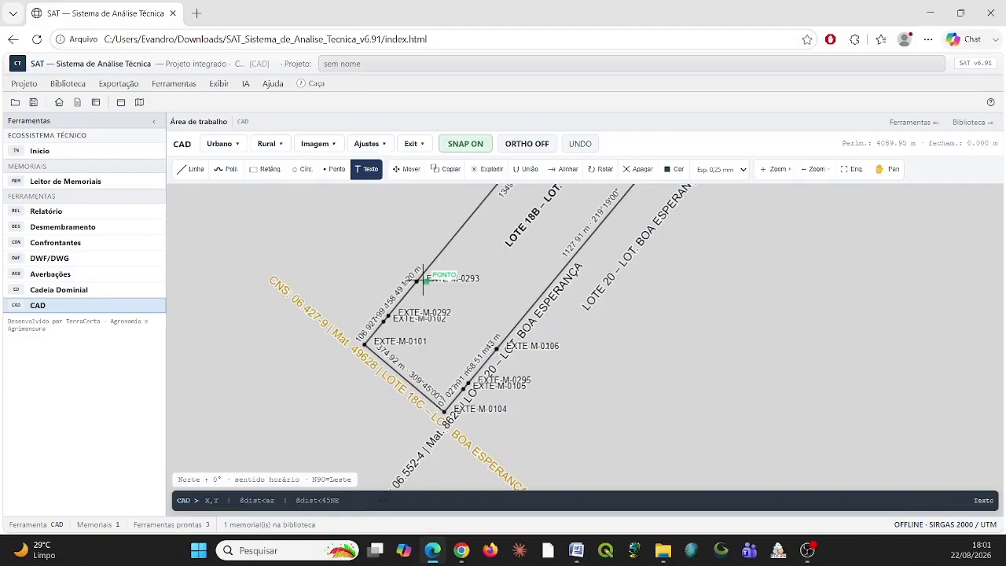
left_click(346, 342)
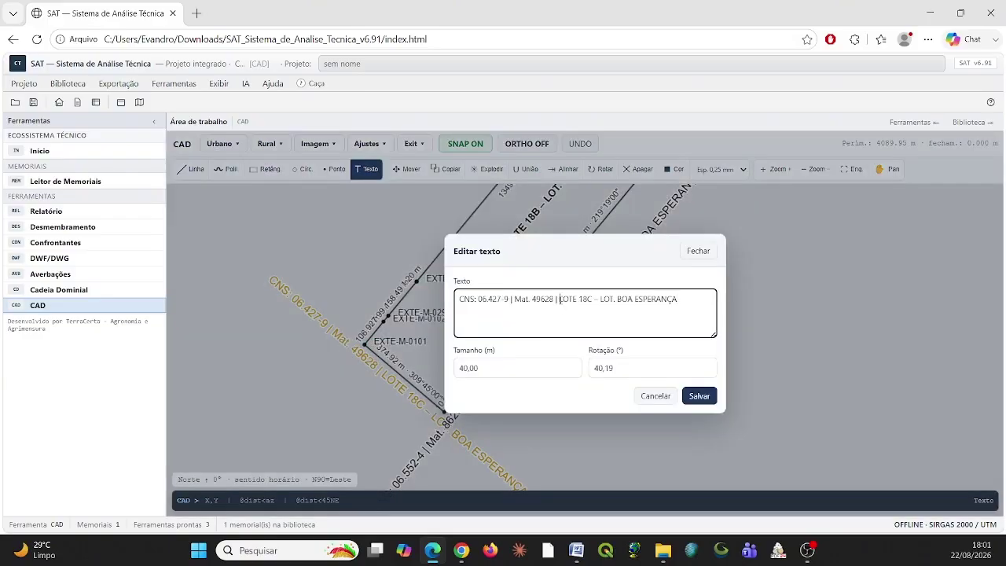
left_click_drag(559, 300, 239, 315)
key("BackSpace")
left_click(698, 396)
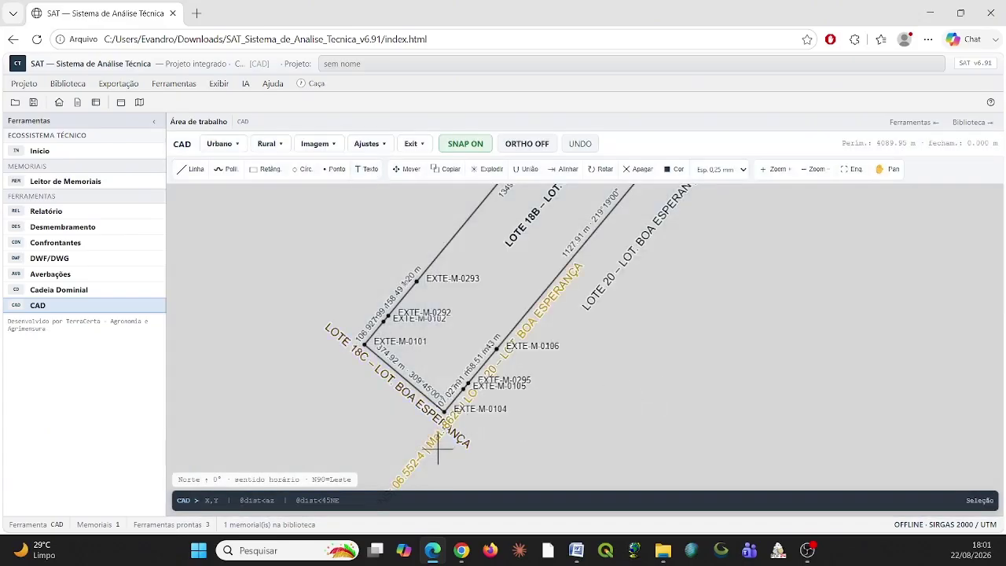
key("Delete")
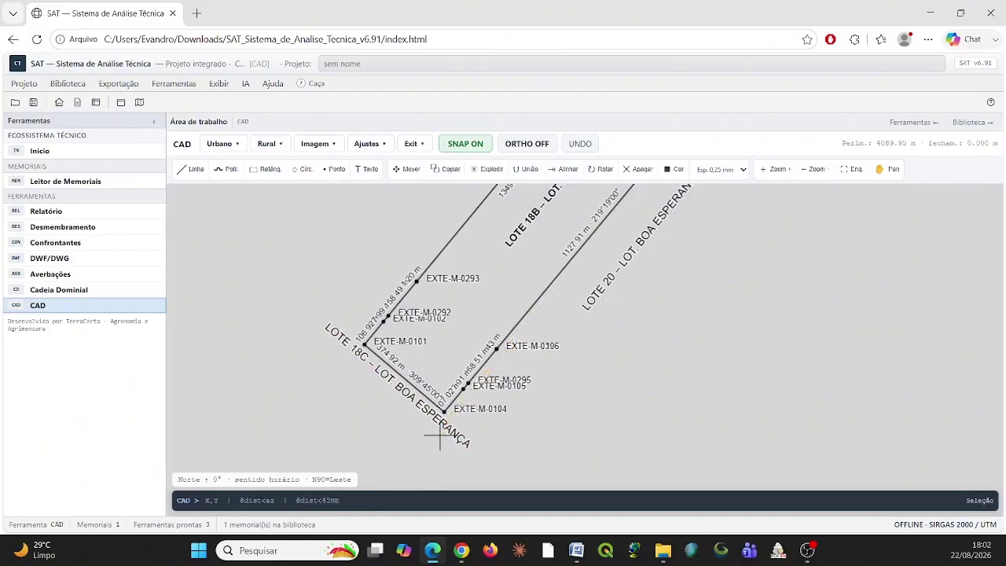
- Separate the overlapping vertex labels by moving EXTE-M-0105 slightly down and EXTE-M-0292 slightly up
left_click(527, 386)
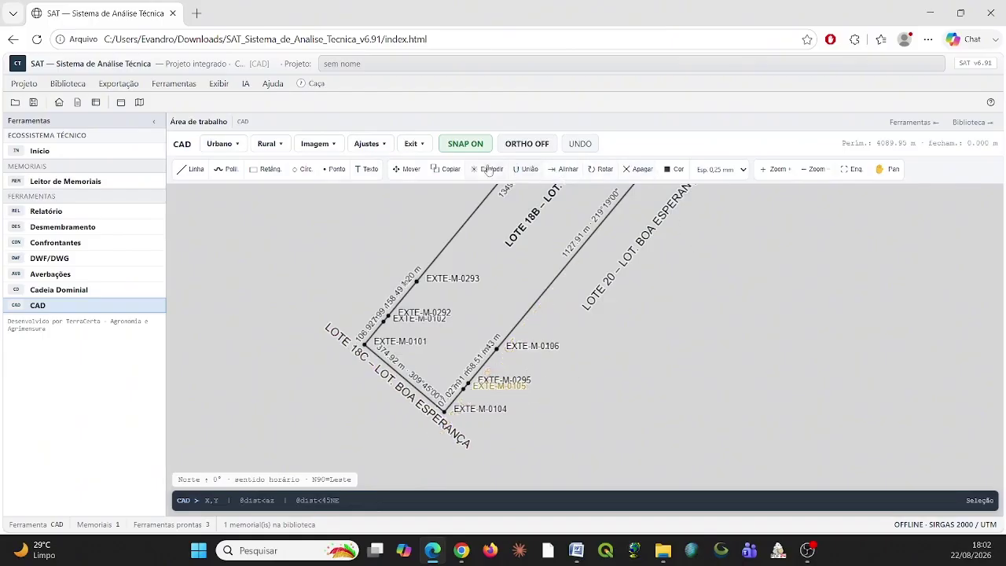
left_click(406, 169)
left_click_drag(577, 406, 579, 409)
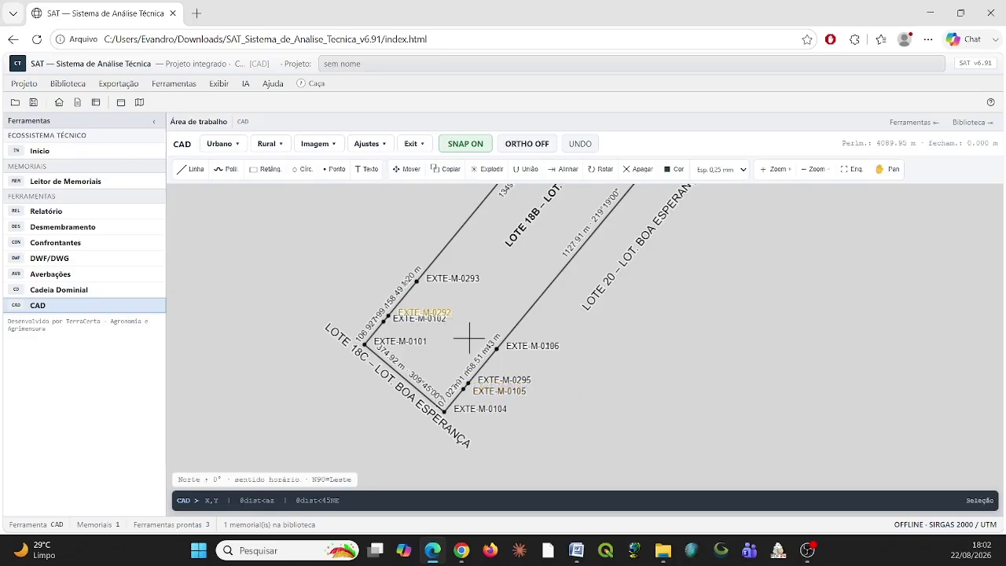
left_click(409, 169)
left_click_drag(629, 414, 629, 407)
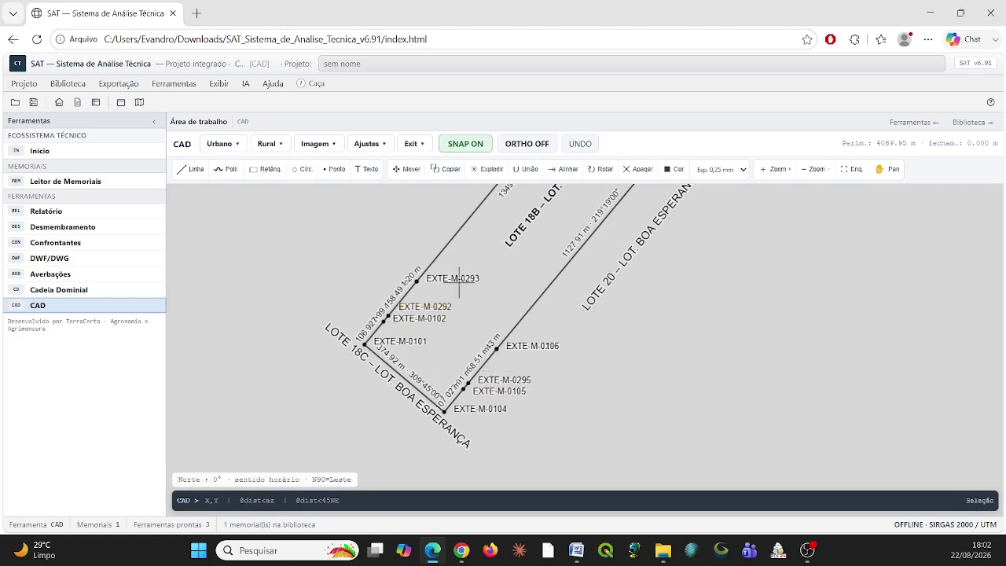
- Try to export the whole labelled parcel to PDF with a plot window of about 1711 × 2314 m, picked from its upper corner
left_click(805, 177)
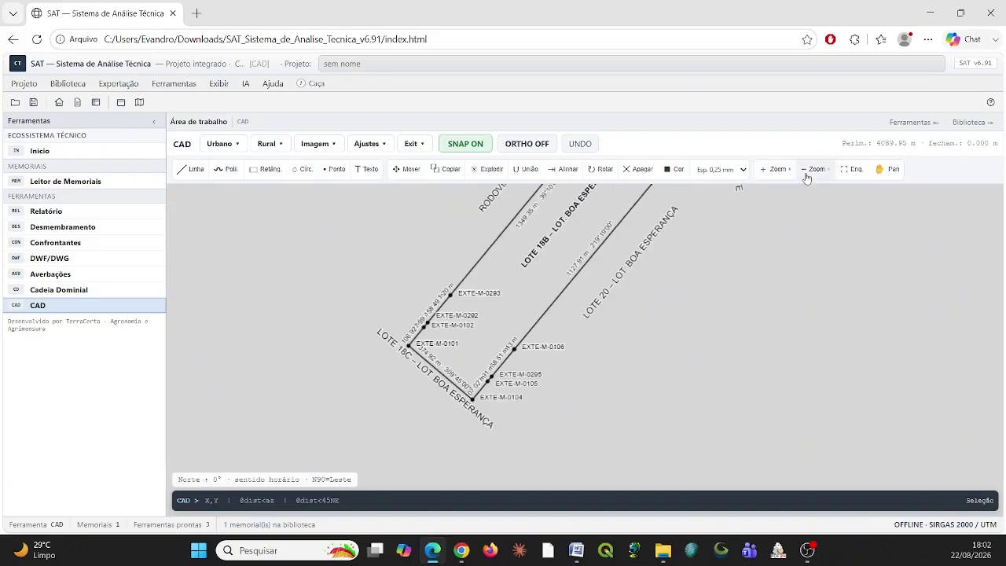
left_click(890, 168)
left_click_drag(766, 249, 650, 308)
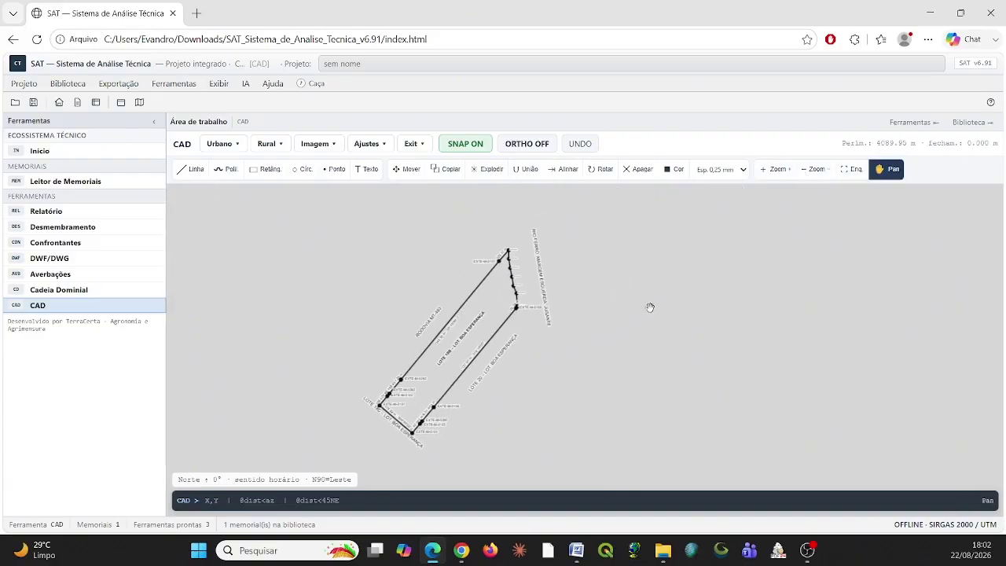
key("Escape")
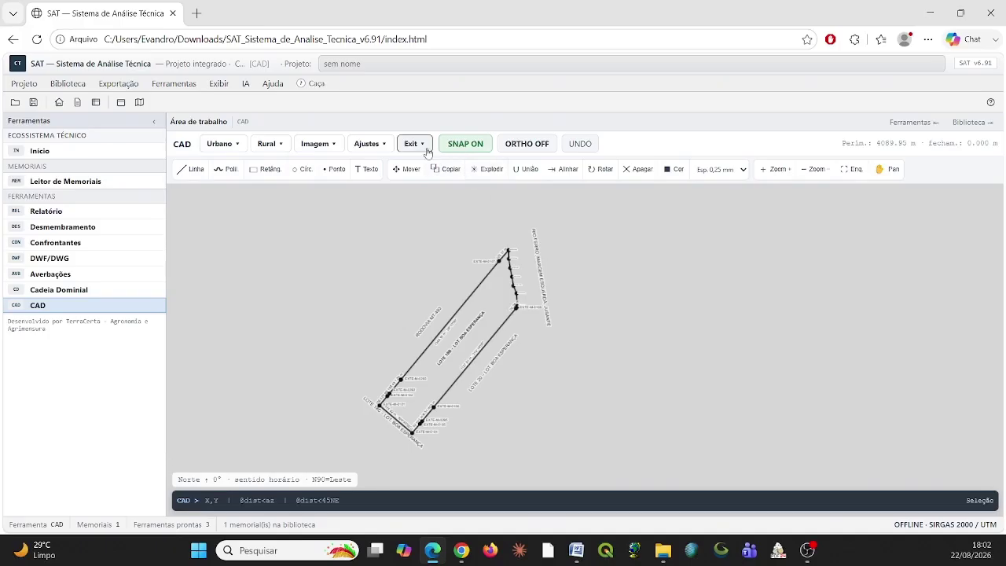
left_click(390, 146)
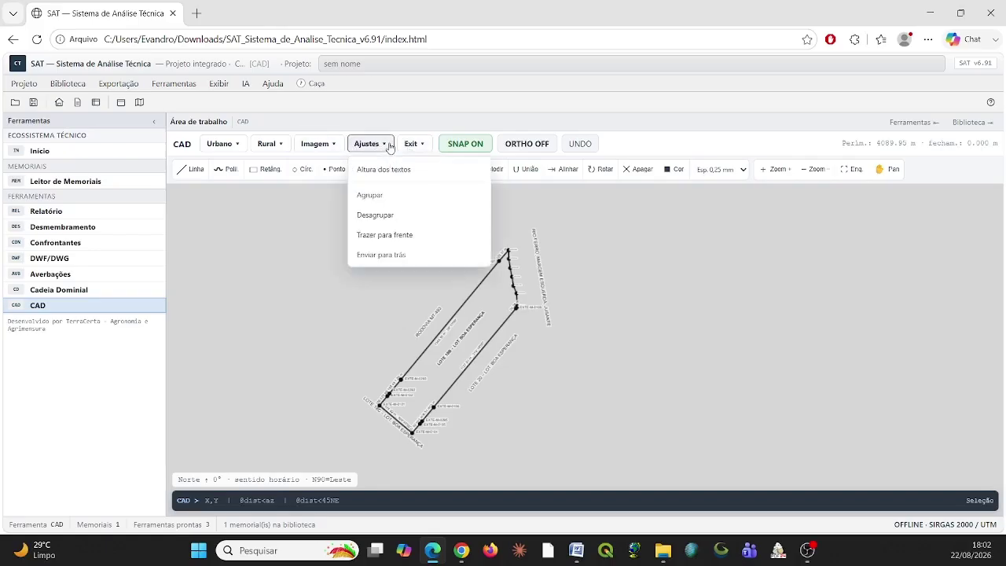
left_click(424, 145)
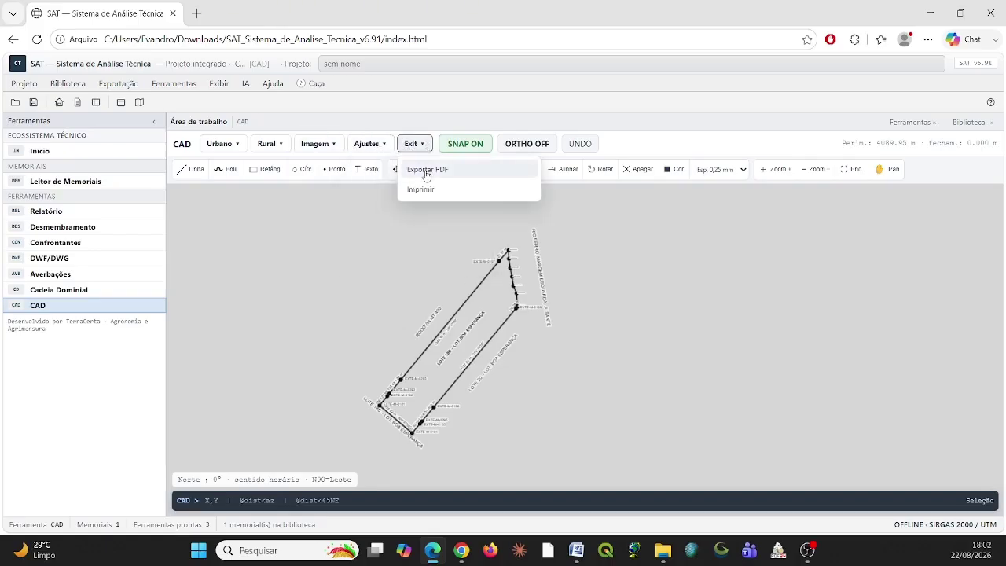
left_click(426, 174)
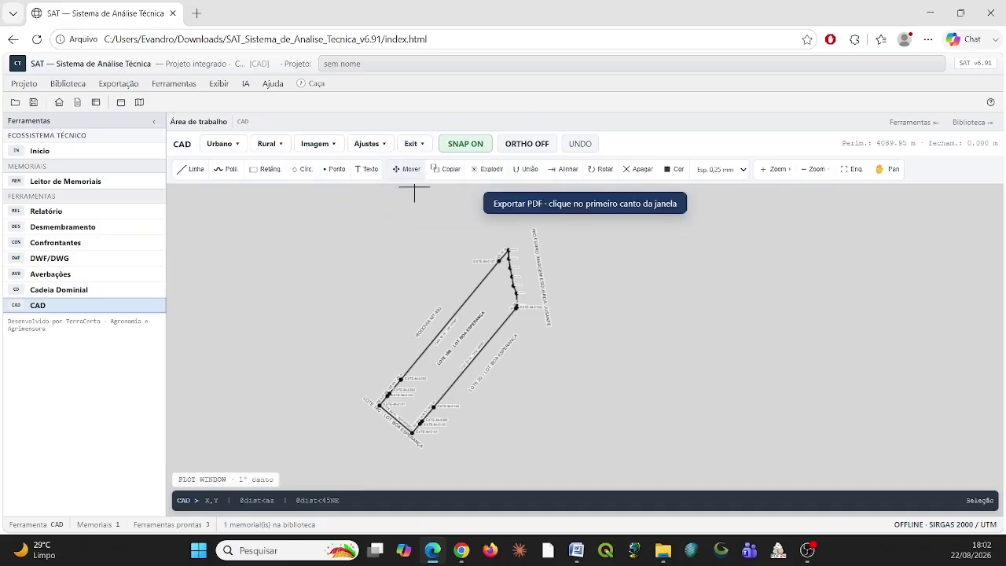
left_click(367, 207)
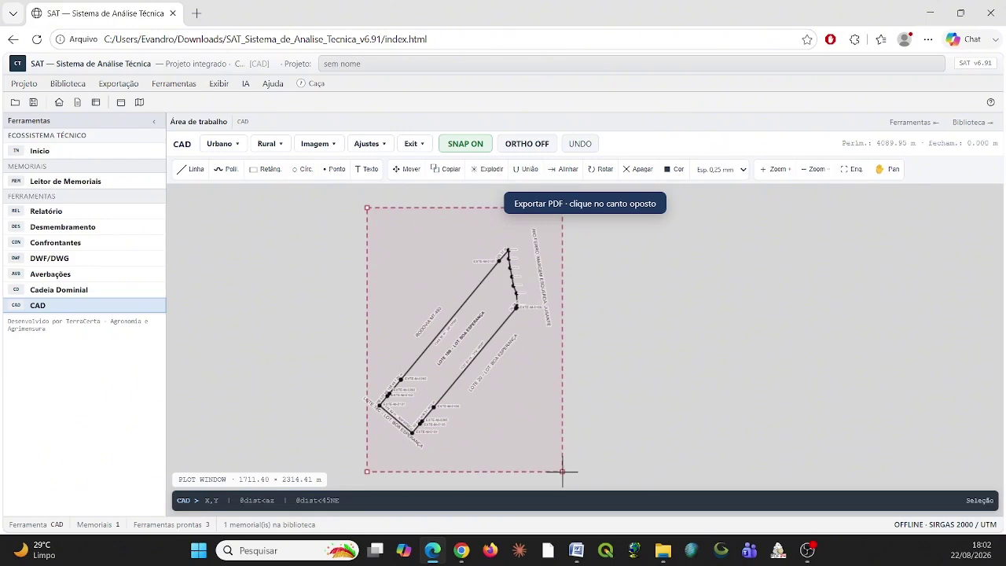
left_click(563, 471)
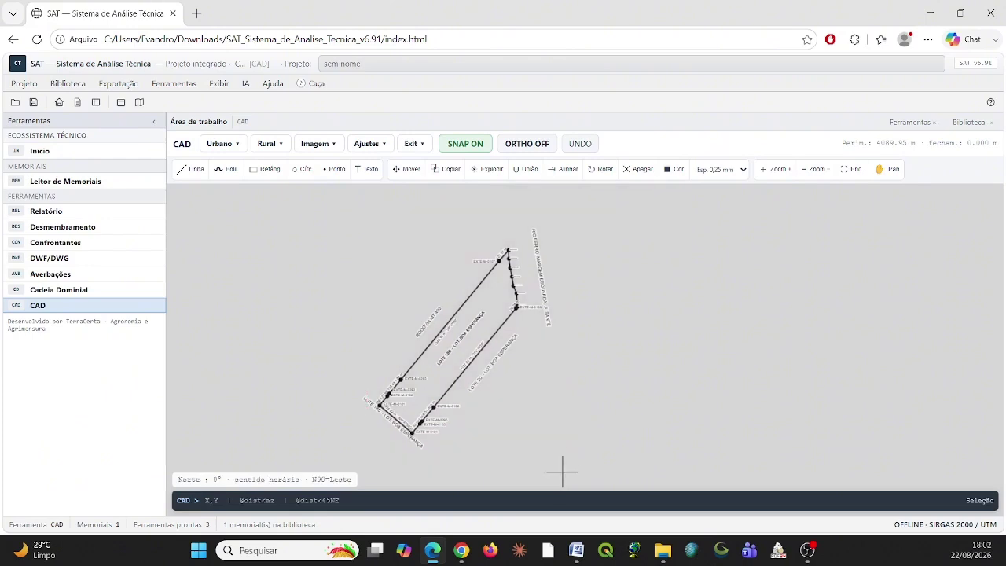
- Start the PDF export with a plot window of about 1895 × 2274 m around the parcel, picked from its lower corner
left_click(414, 146)
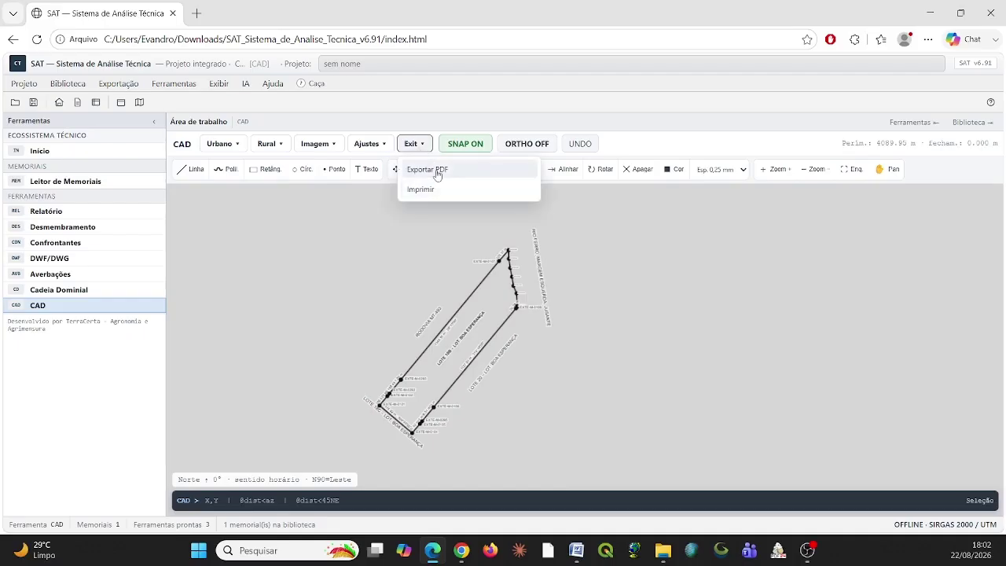
left_click(438, 171)
left_click(350, 475)
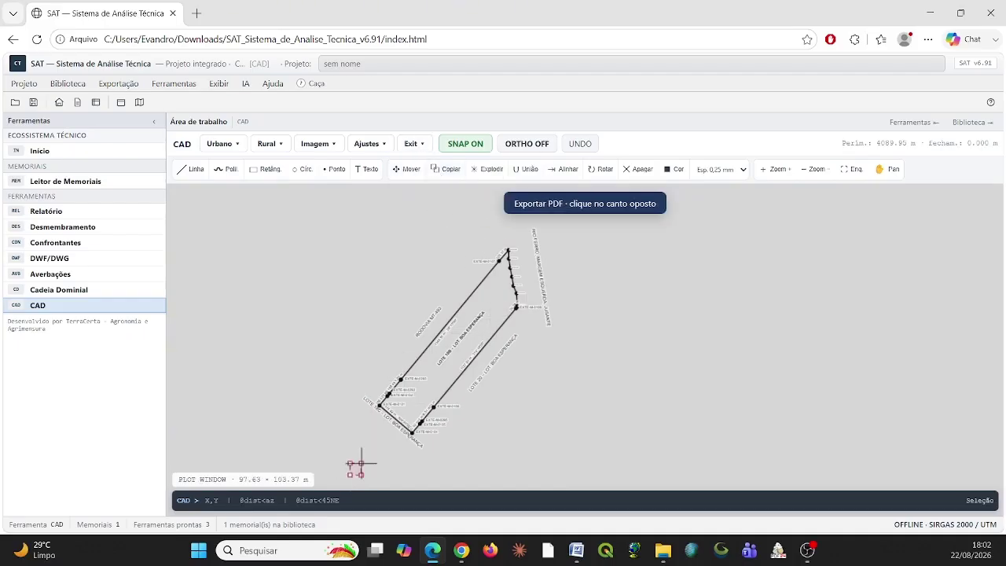
left_click(566, 216)
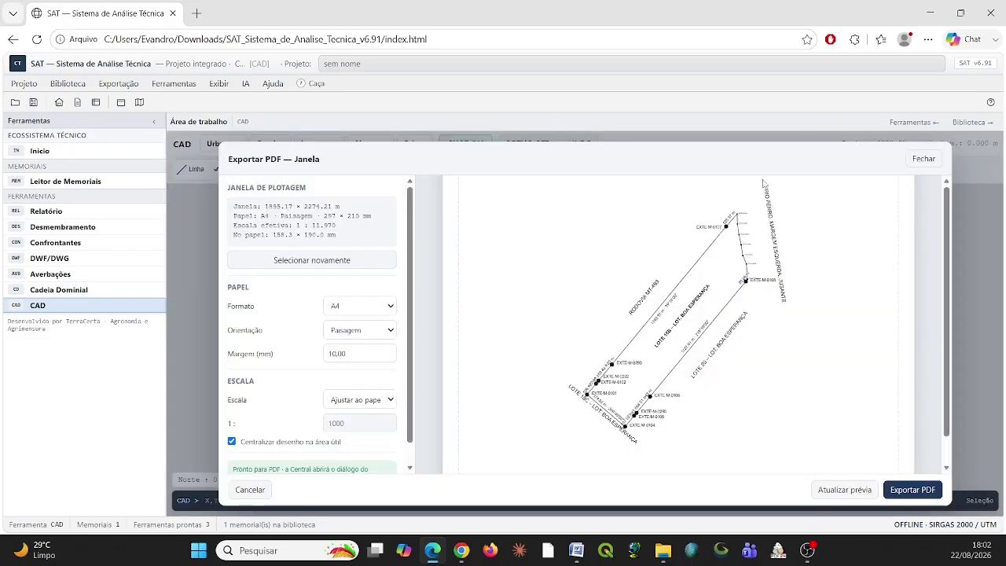
scroll(393, 300, "down", 1)
scroll(393, 300, "up", 1)
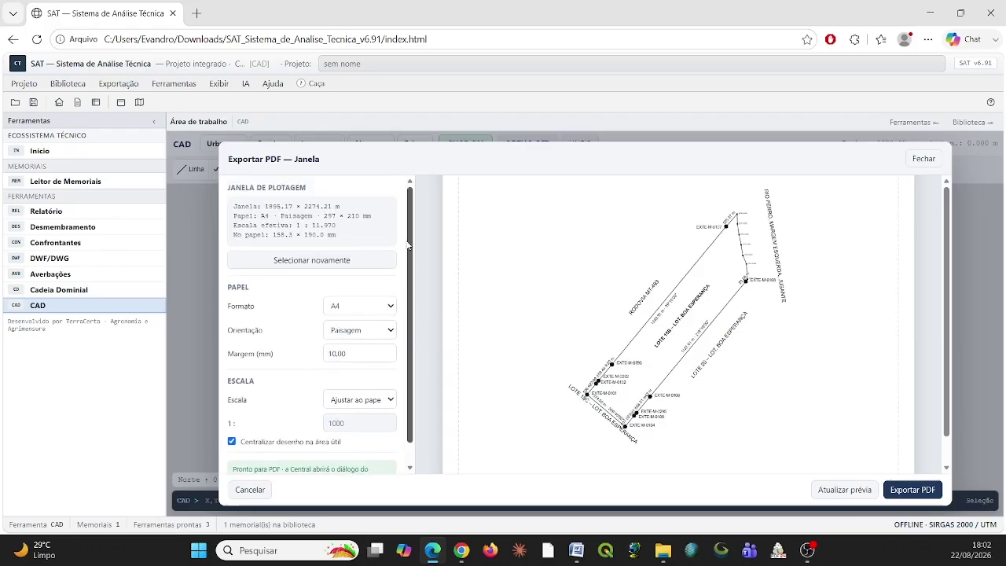
- Set the PDF page to A4 portrait (Retrato), keeping the scale fitted to the paper and the drawing centred
left_click(361, 306)
left_click(361, 305)
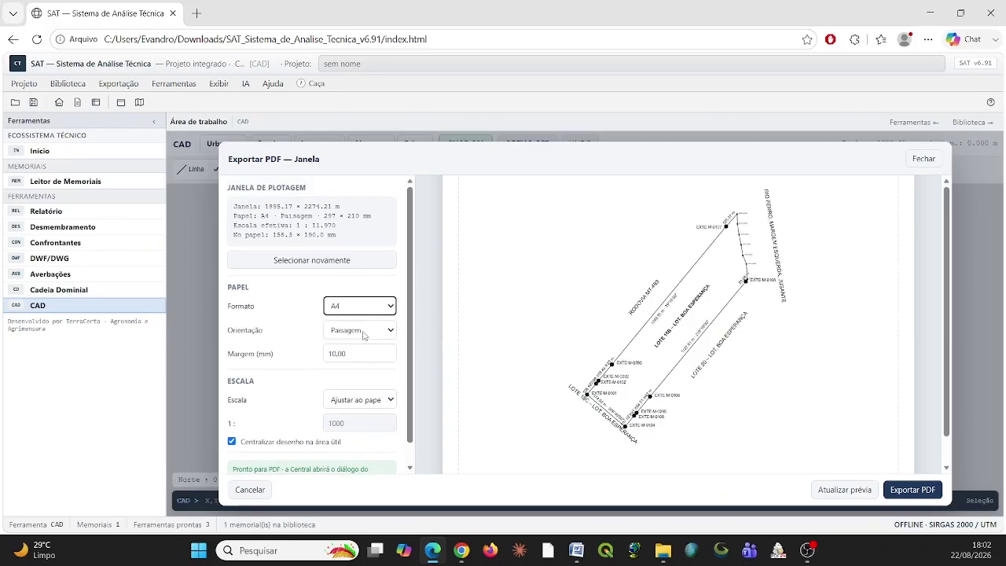
left_click(363, 331)
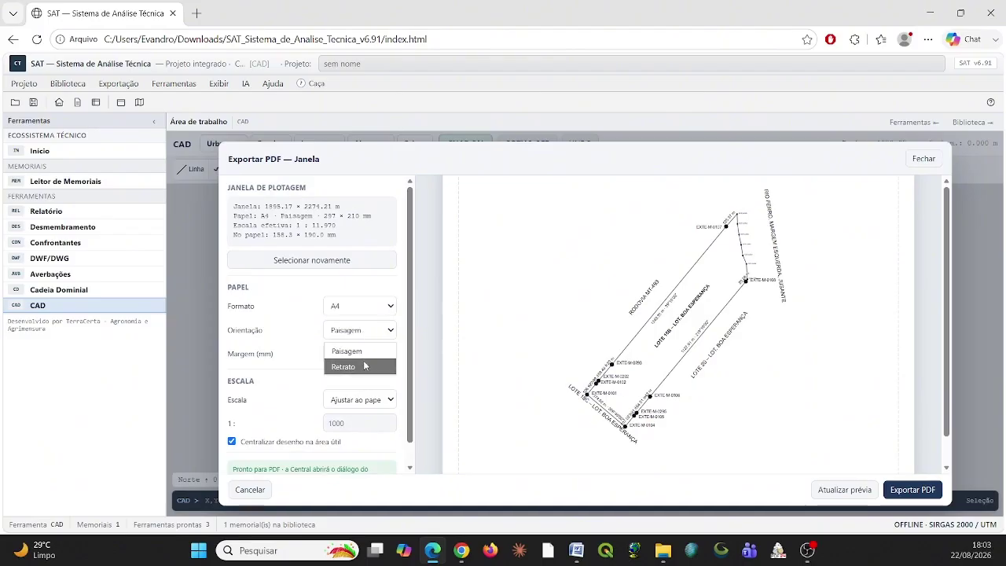
left_click(364, 366)
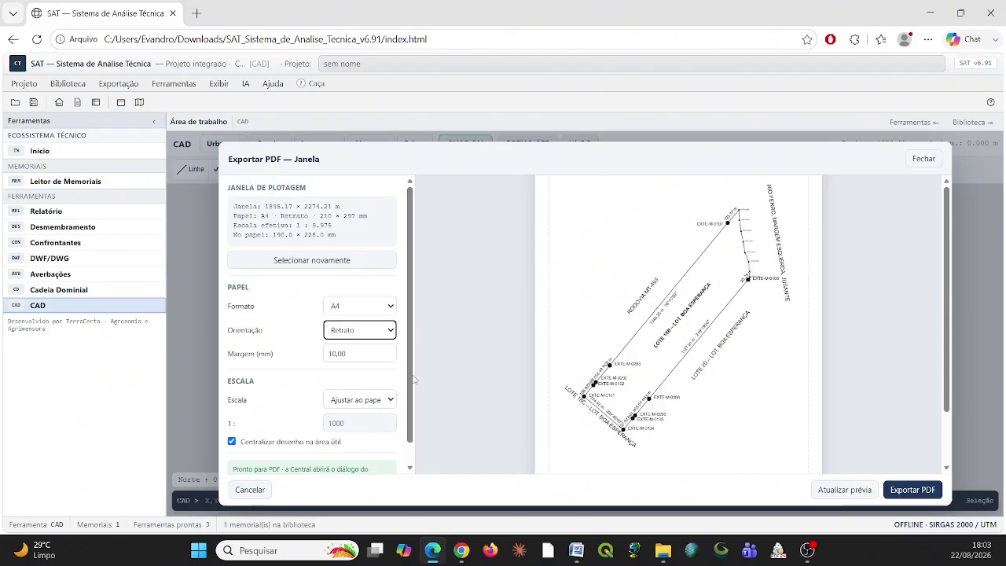
scroll(412, 365, "down", 1)
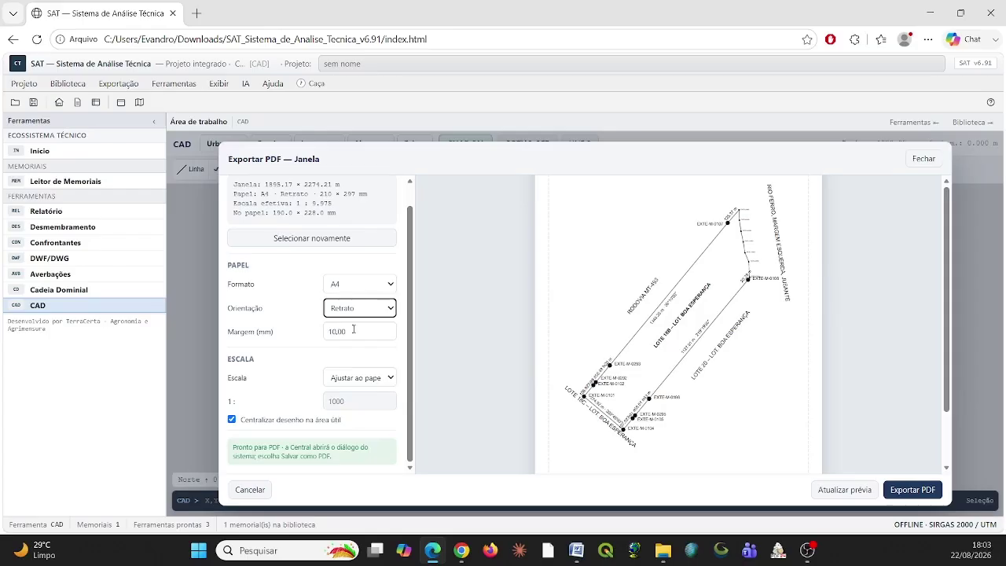
left_click(368, 381)
left_click(369, 384)
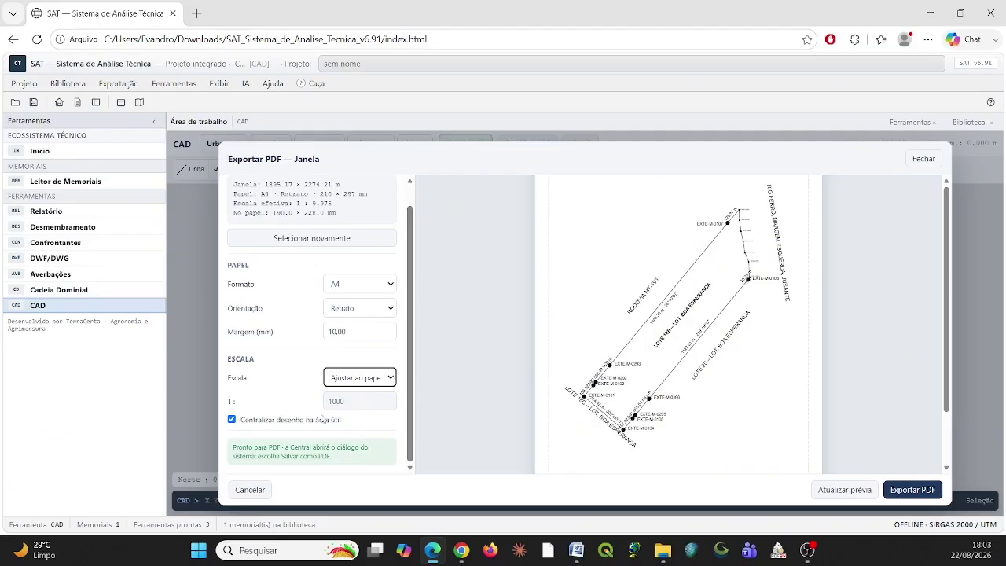
left_click(232, 422)
left_click(232, 421)
- Export the plot window as PDF up to the print preview and check the parcel drawing and its labels there
left_click(912, 490)
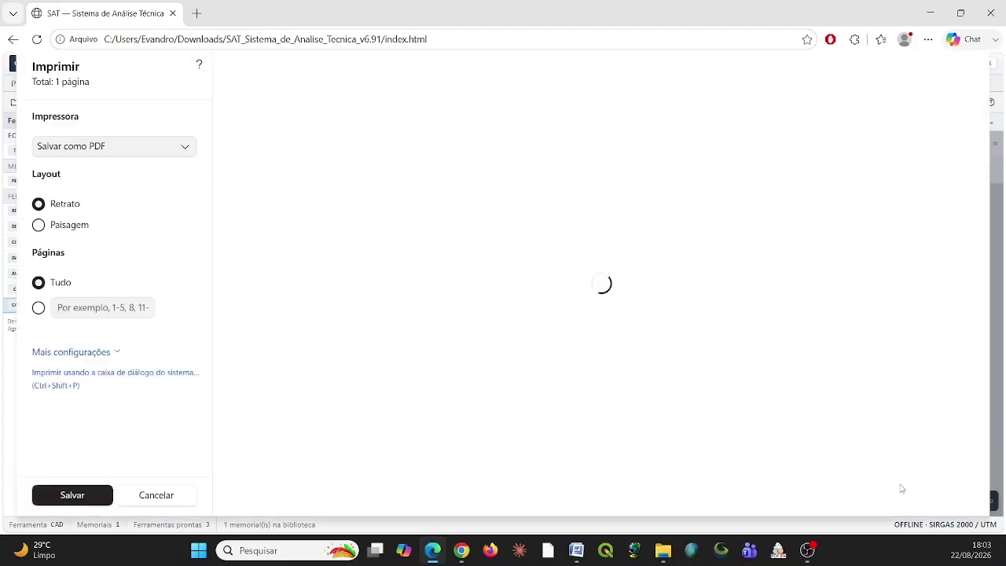
scroll(806, 376, "down", 5)
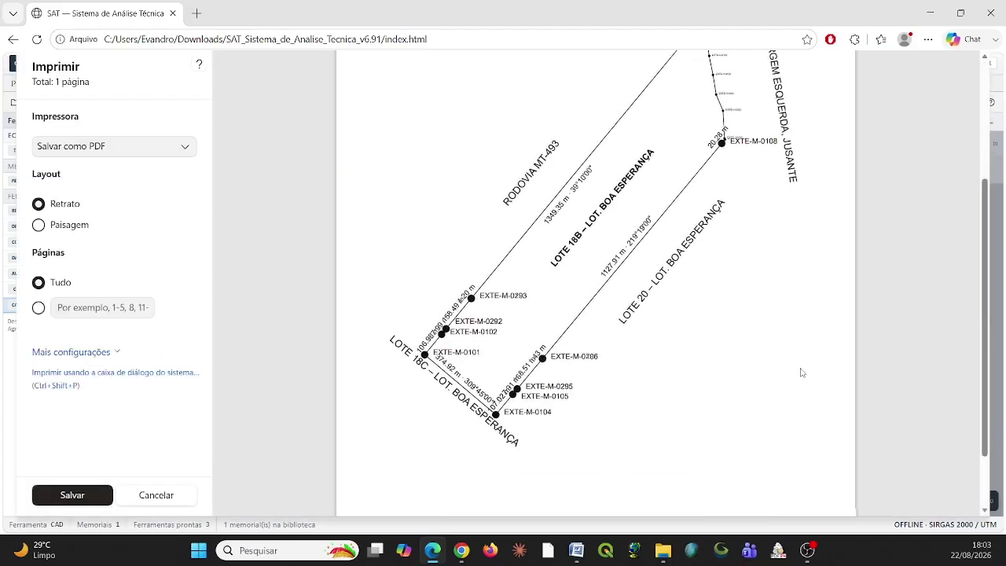
scroll(803, 373, "up", 4)
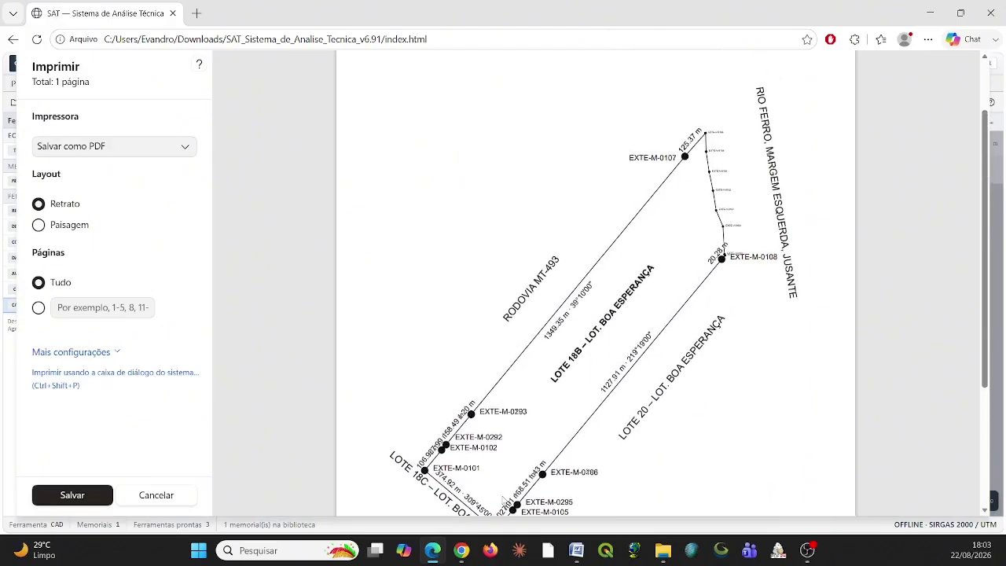
scroll(617, 362, "down", 1)
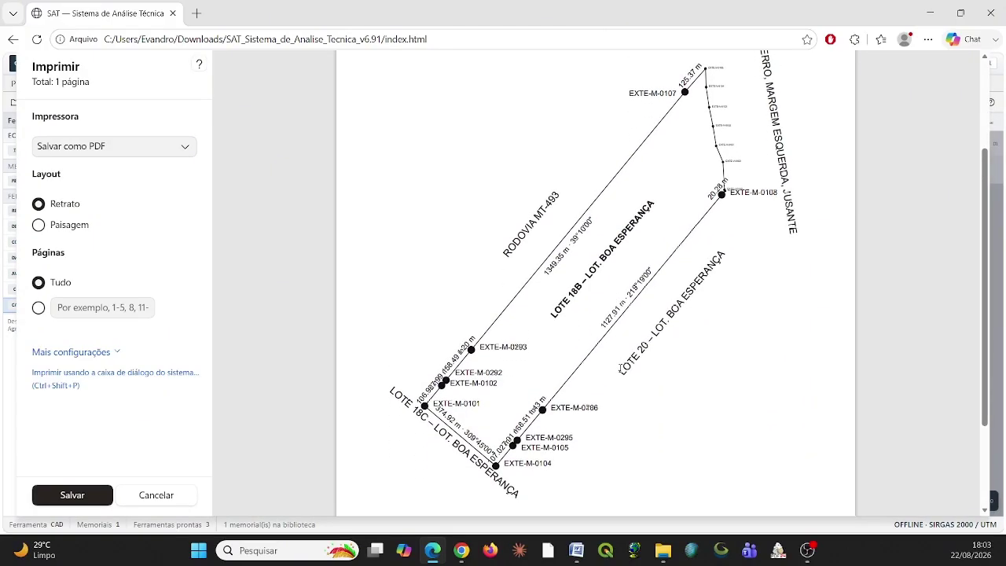